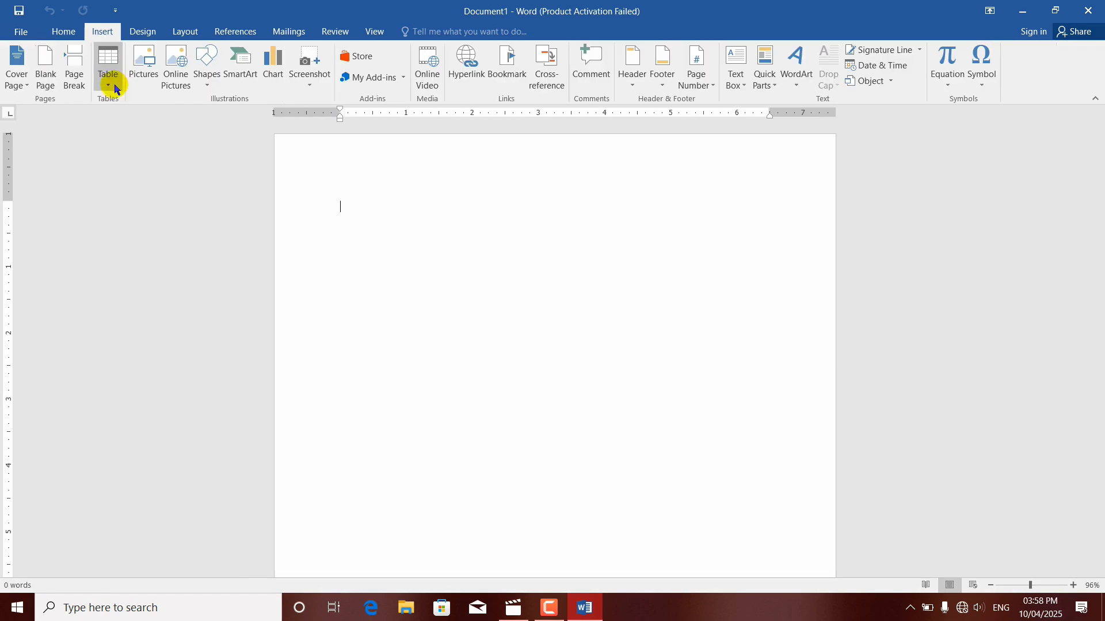
Step: Insert a table with 5 columns and 6 rows at the start of the blank document
{"action": "left_click", "coordinate": [108, 75]}
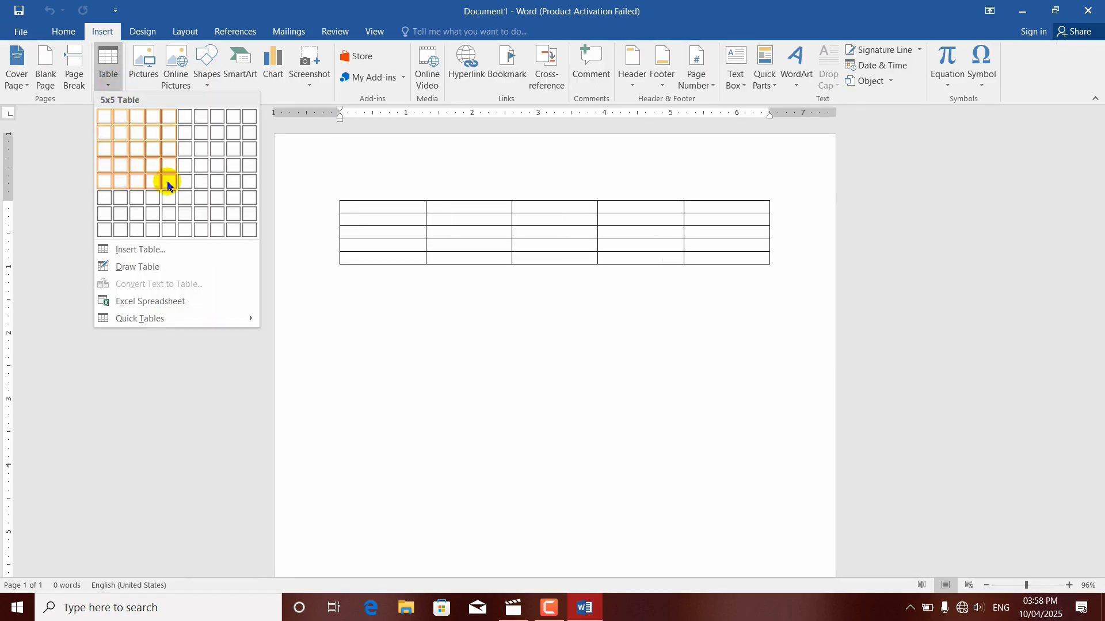
{"action": "left_click", "coordinate": [168, 199]}
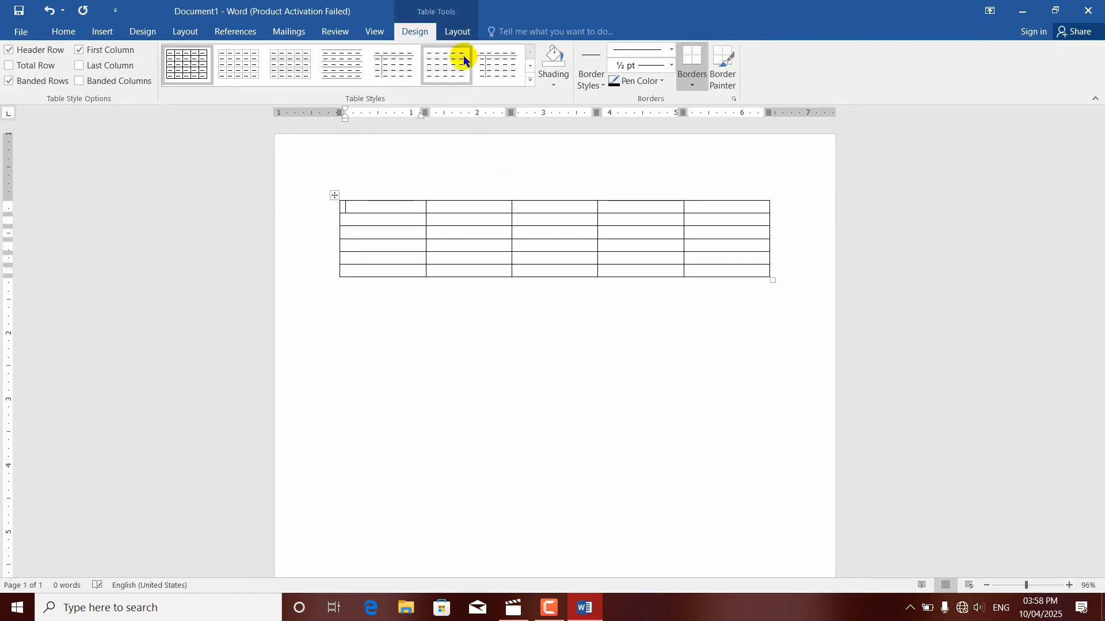
Step: Review the AutoFit options offered for the new table without applying any of them
{"action": "left_click", "coordinate": [457, 31]}
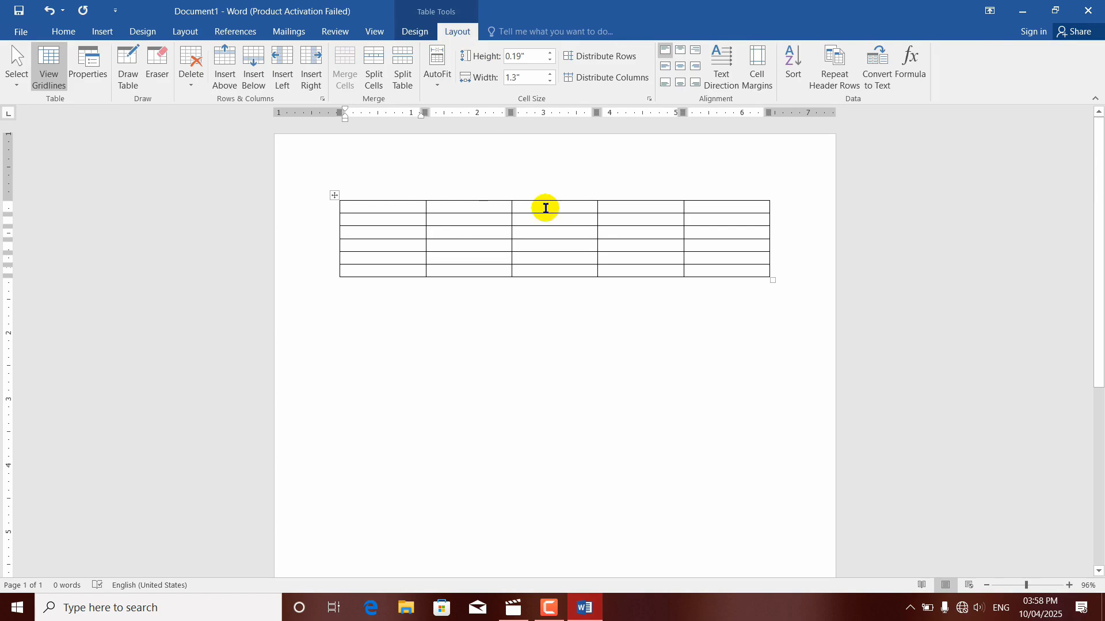
{"action": "left_click", "coordinate": [437, 83]}
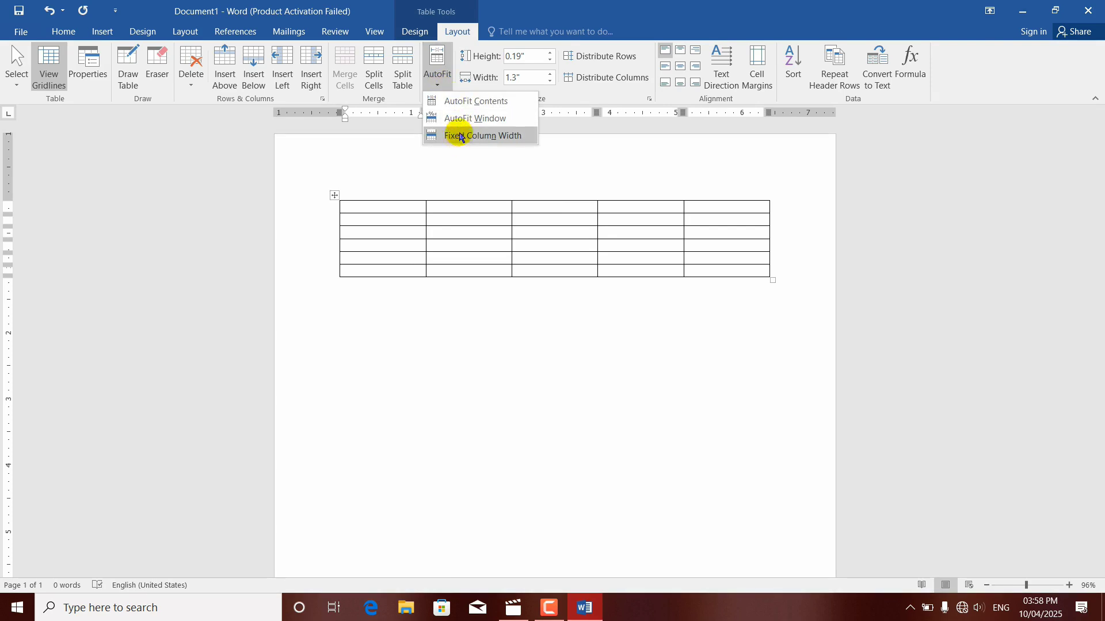
{"action": "left_click", "coordinate": [454, 198]}
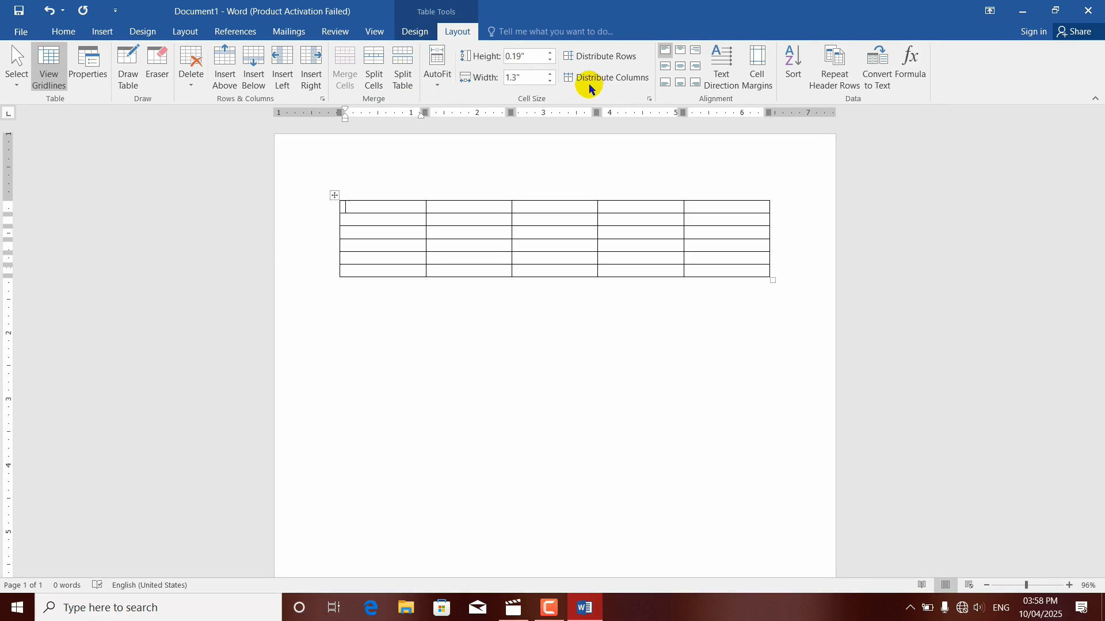
{"action": "left_click", "coordinate": [436, 86]}
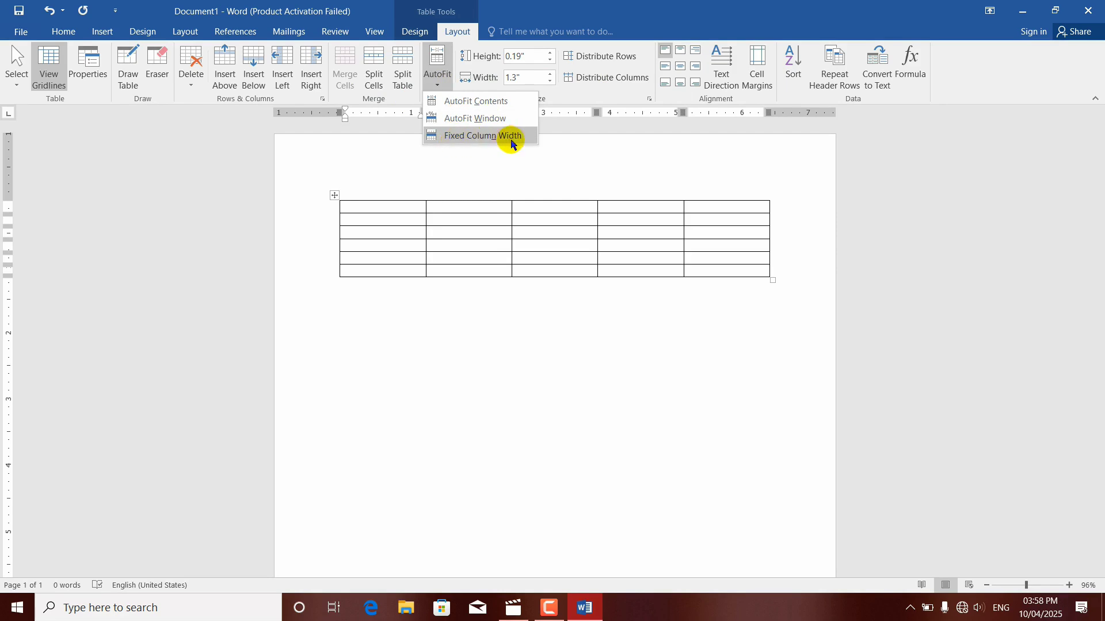
{"action": "left_click", "coordinate": [431, 156]}
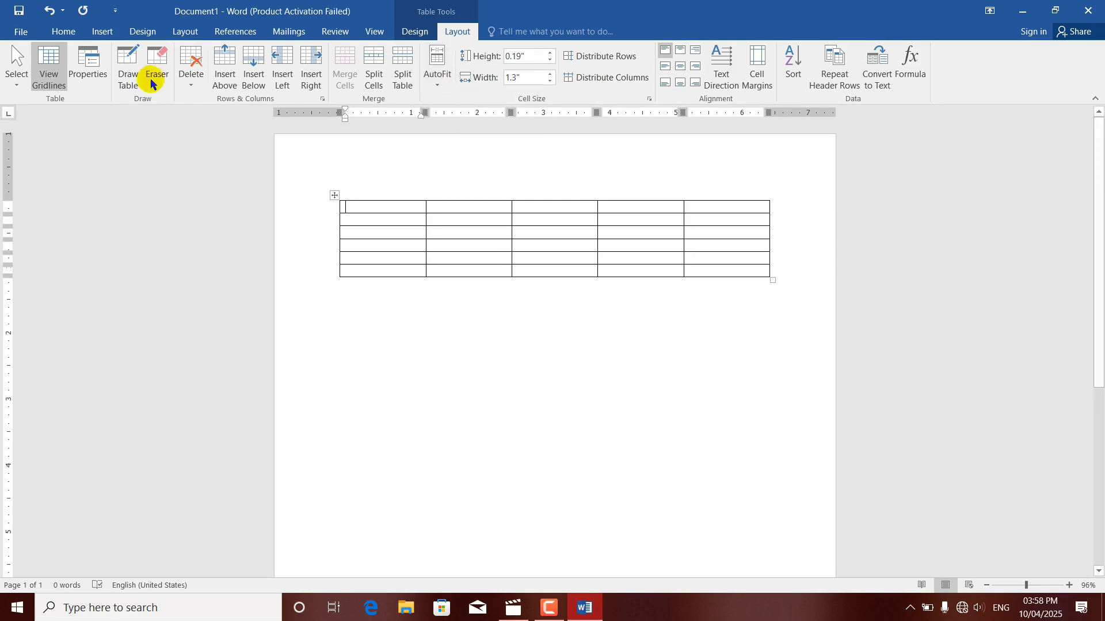
Step: Examine the table size and AutoFit behavior settings for inserting a table, without inserting another one
{"action": "left_click", "coordinate": [103, 31]}
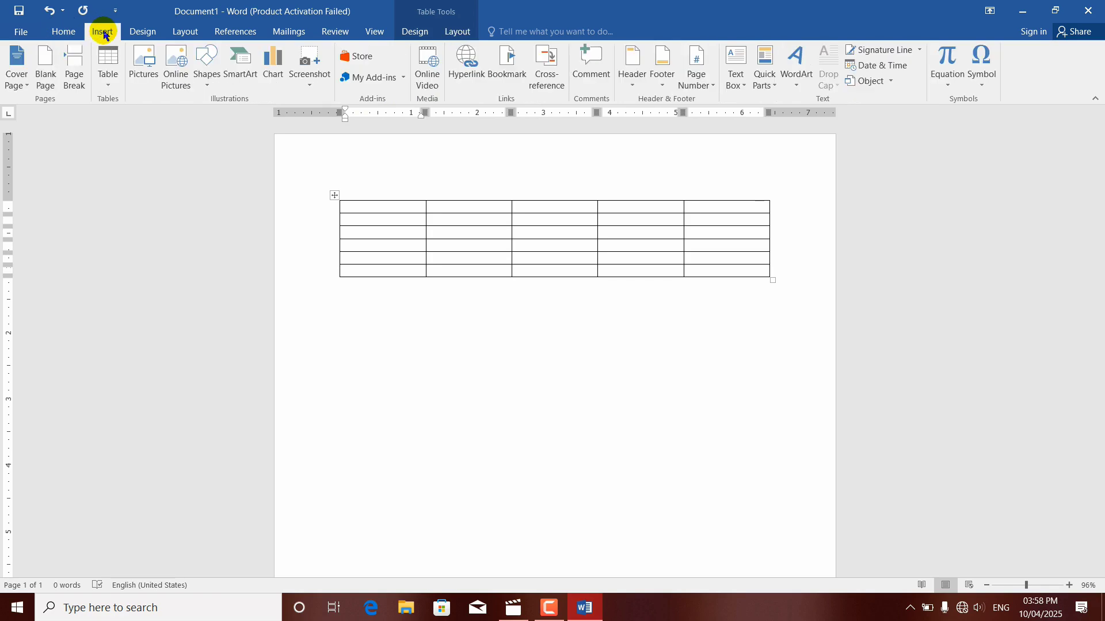
{"action": "left_click", "coordinate": [109, 85]}
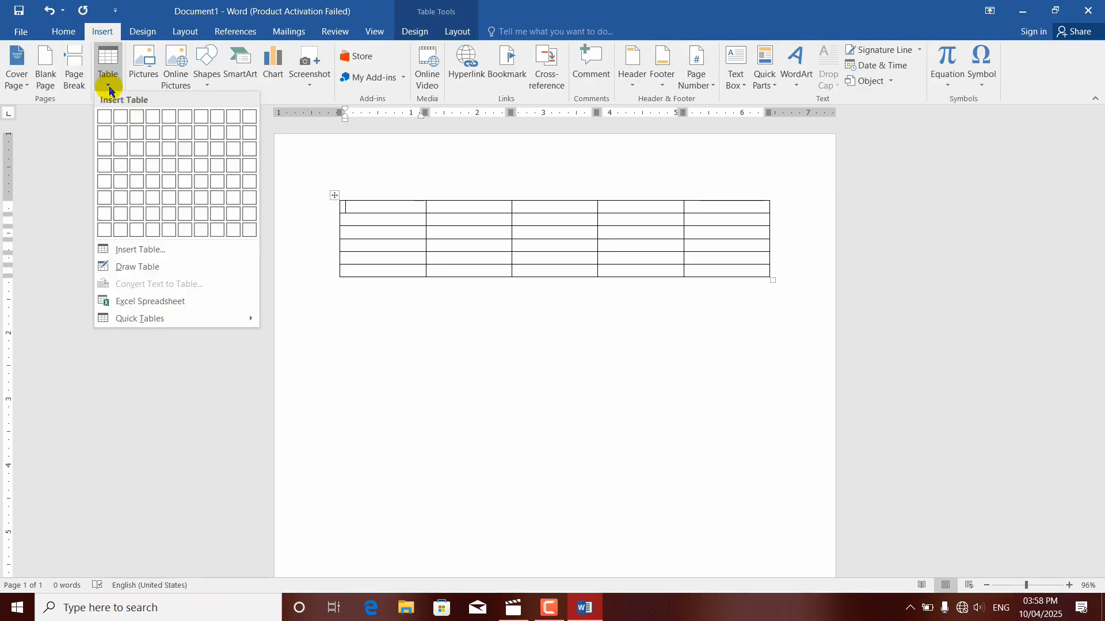
{"action": "left_click", "coordinate": [161, 250]}
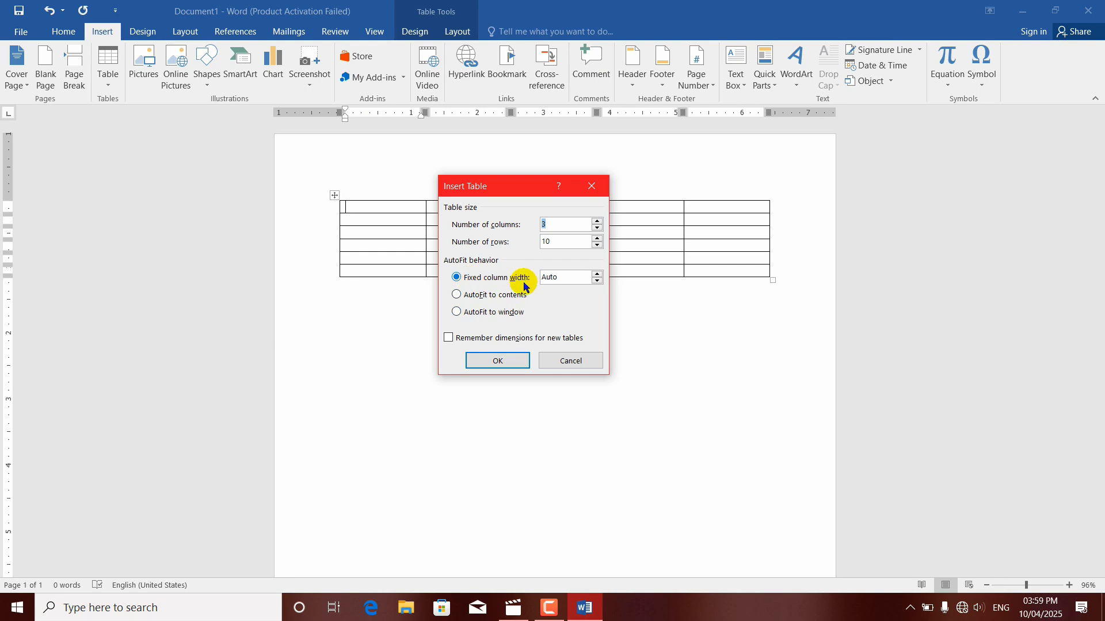
{"action": "left_click", "coordinate": [591, 188]}
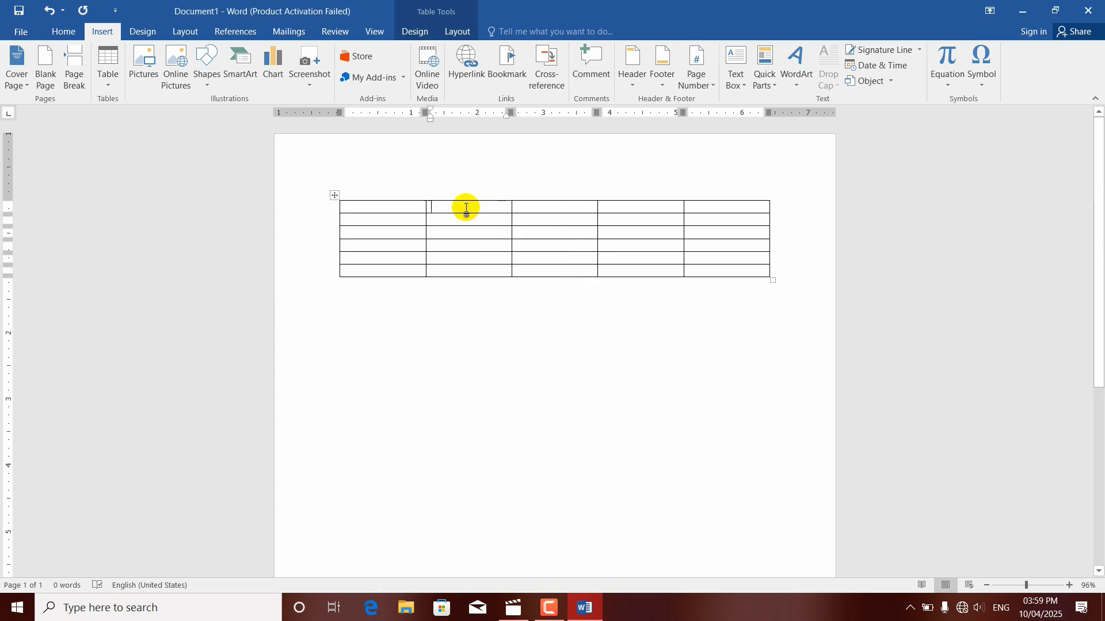
{"action": "left_click", "coordinate": [405, 208]}
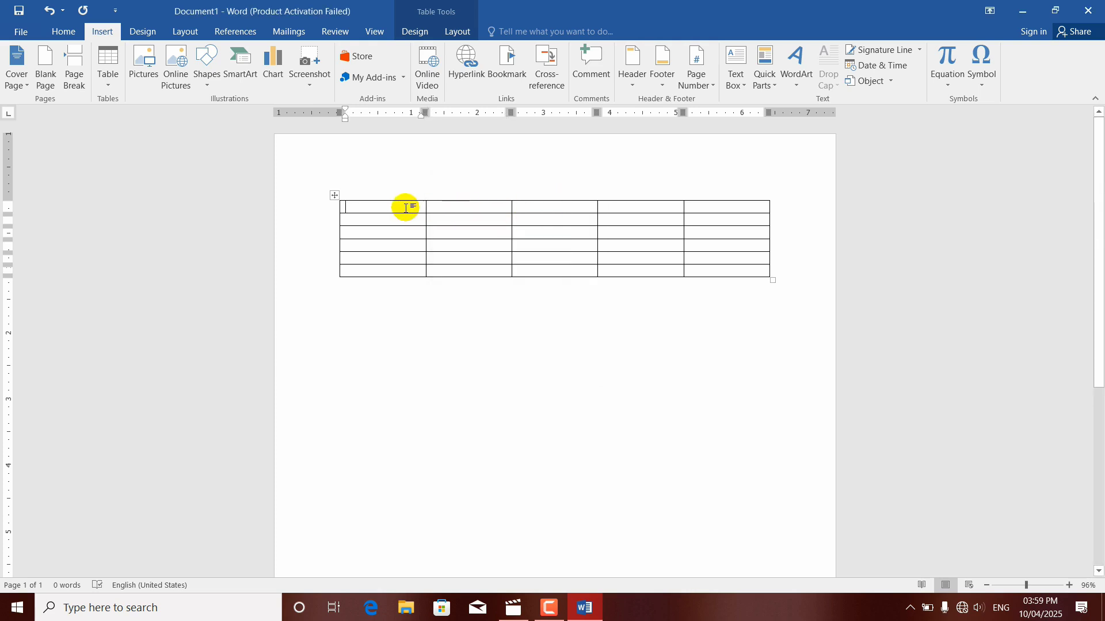
{"action": "left_click", "coordinate": [108, 72]}
{"action": "left_click", "coordinate": [190, 257]}
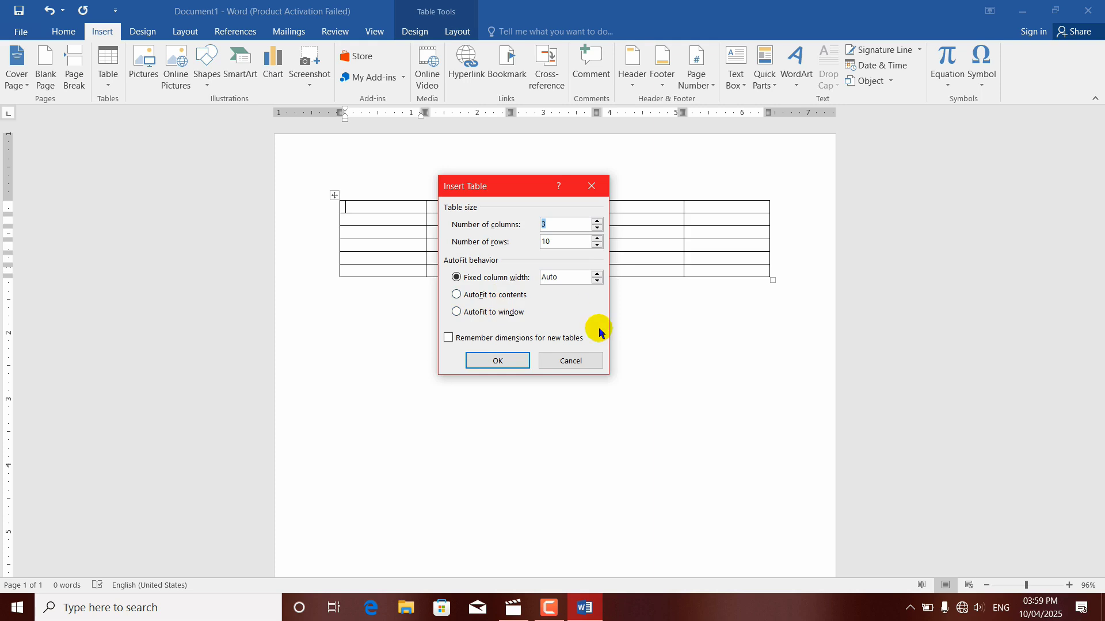
{"action": "left_click", "coordinate": [572, 360]}
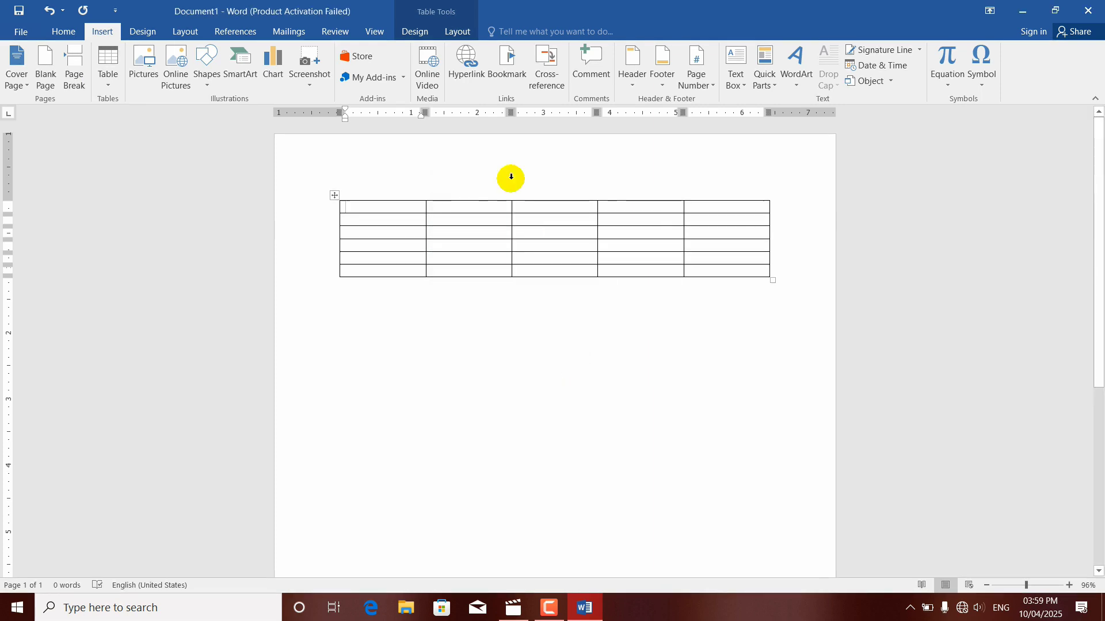
Step: Apply AutoFit Contents to the empty table
{"action": "left_click", "coordinate": [456, 30]}
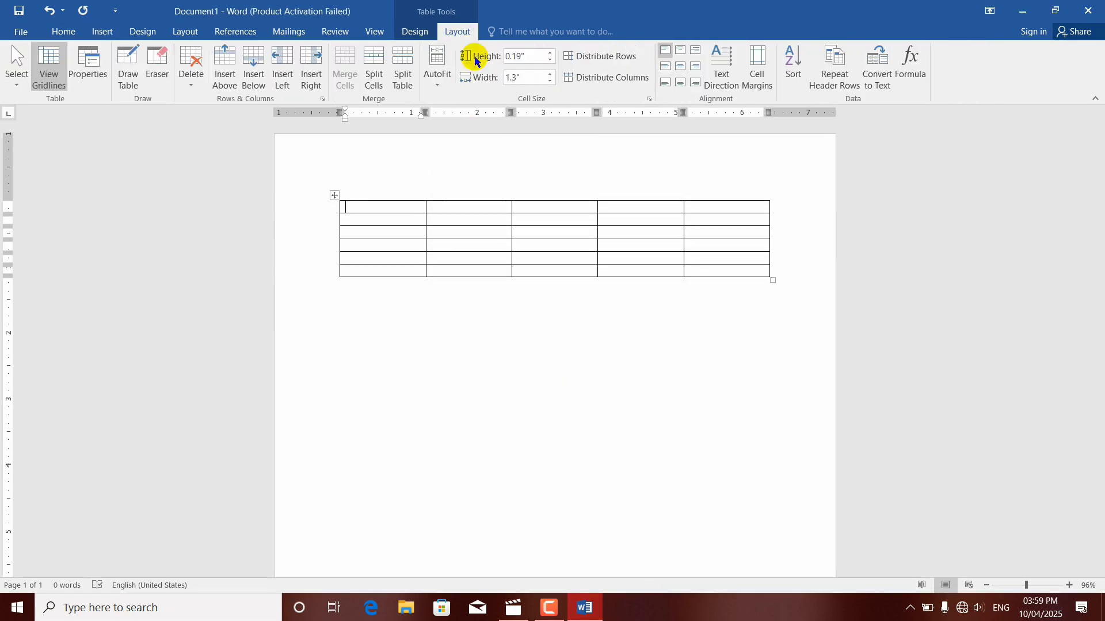
{"action": "left_click", "coordinate": [441, 85]}
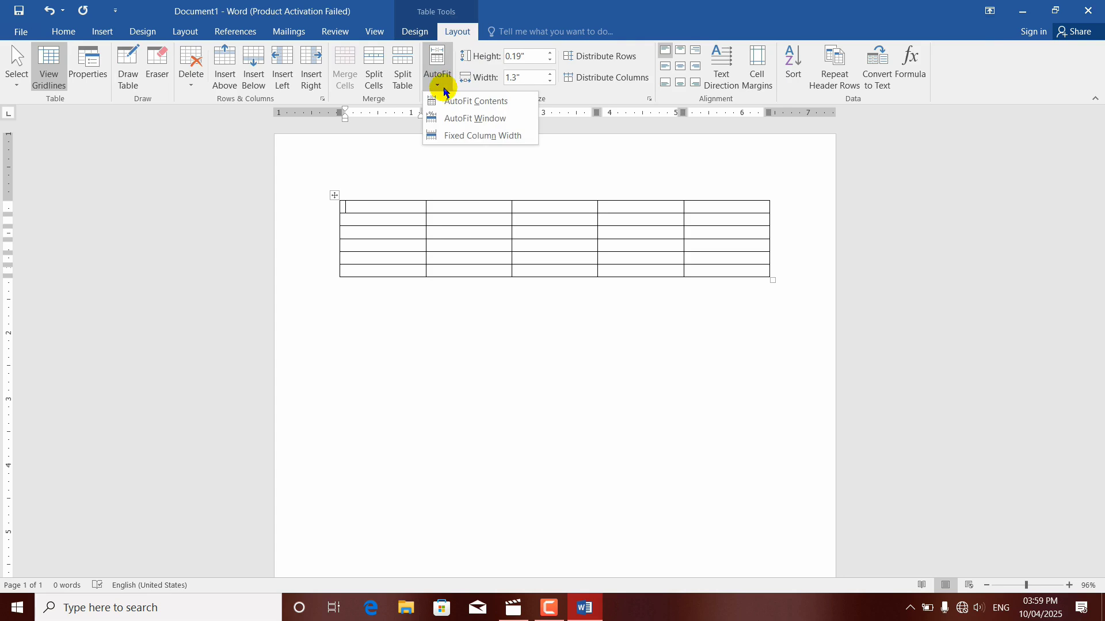
{"action": "left_click", "coordinate": [452, 101]}
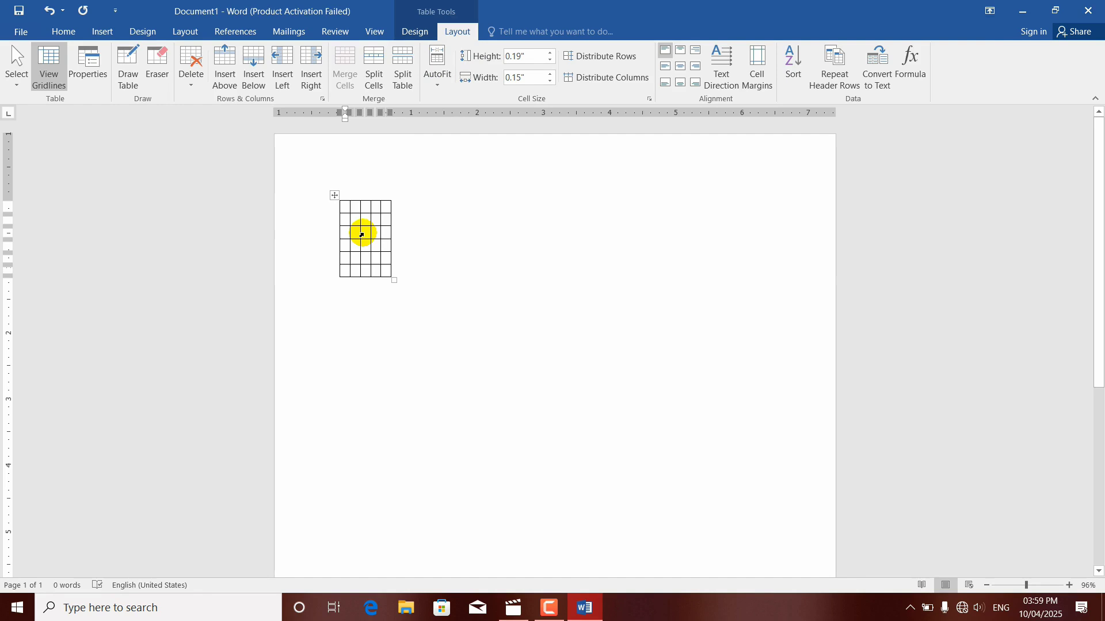
Step: Fill the first three cells of the table's top row with the filler text lkdsjfkjsdkfjksdkfjksdj, lksdjfklajsdkfjksdj and ksdjfkljsdkfj
{"action": "type", "text": "lkdsjfkjsdkfjksdkfjksdj"}
{"action": "key", "text": "Tab"}
{"action": "type", "text": "lks"}
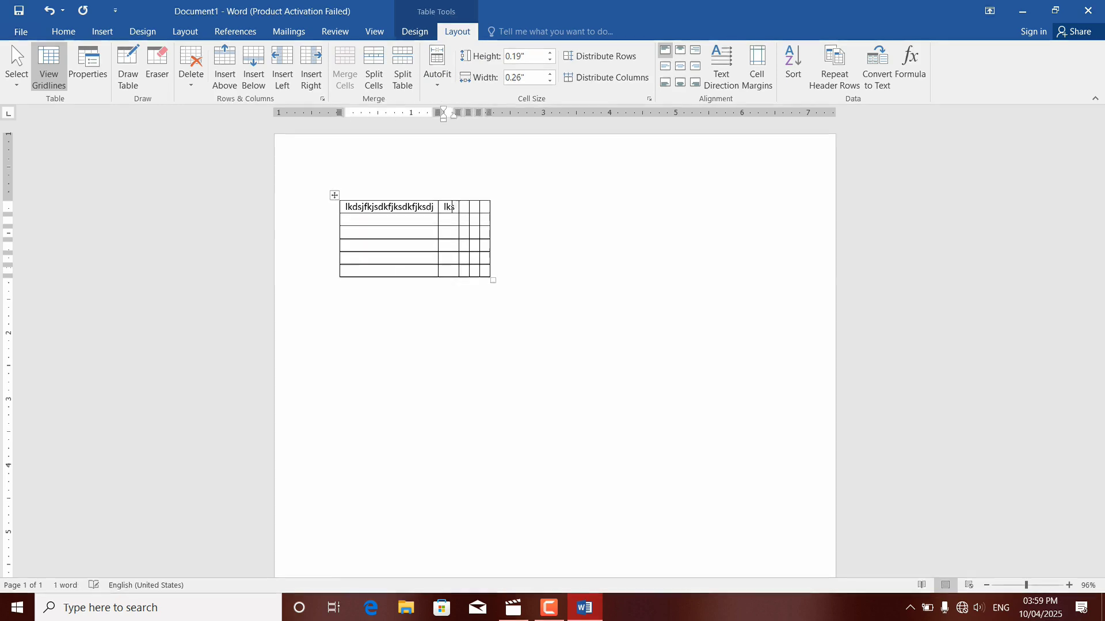
{"action": "type", "text": "djfkjsdkfjksdkf"}
{"action": "key", "text": "Tab"}
{"action": "type", "text": "lksdjfkjsdkfj"}
{"action": "key", "text": "Page_Down"}
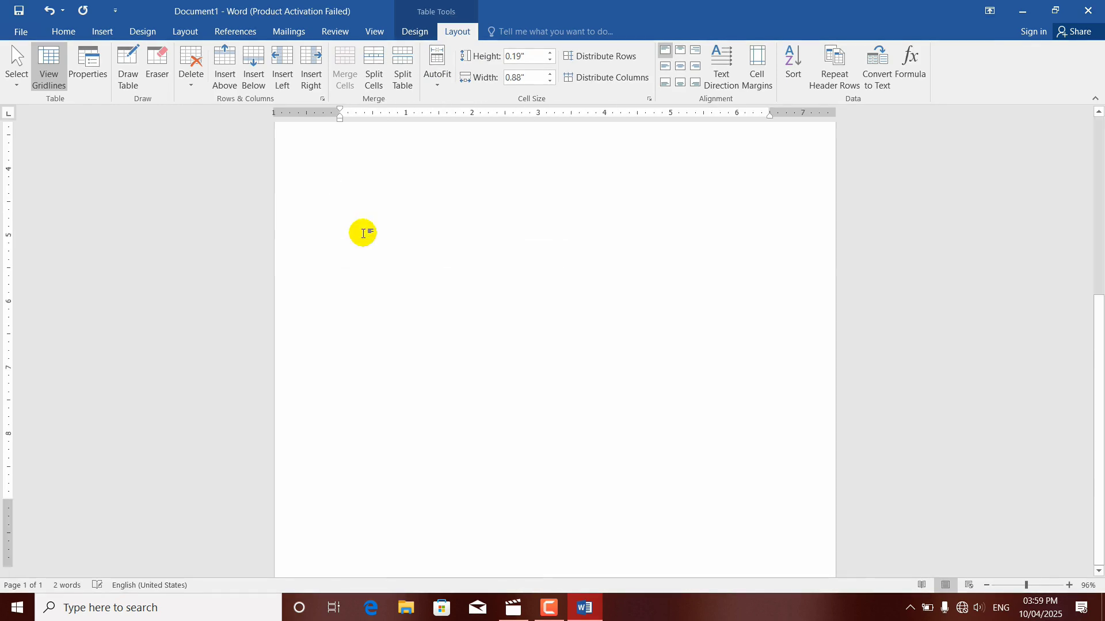
{"action": "left_click", "coordinate": [363, 233]}
{"action": "type", "text": "k"}
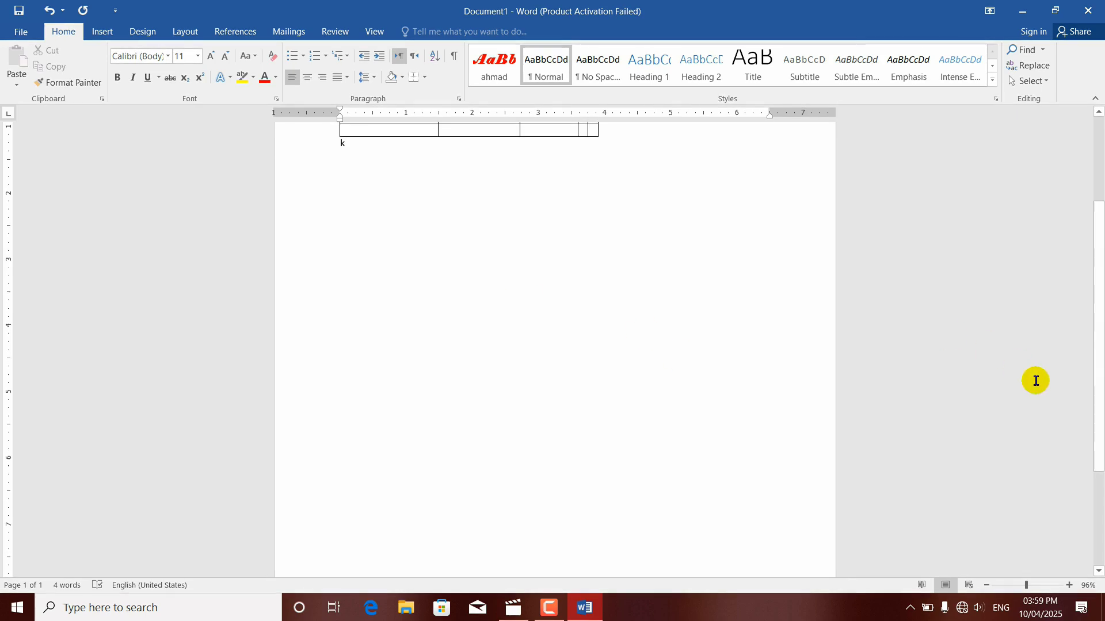
{"action": "left_click_drag", "start_coordinate": [1100, 395], "coordinate": [740, 276]}
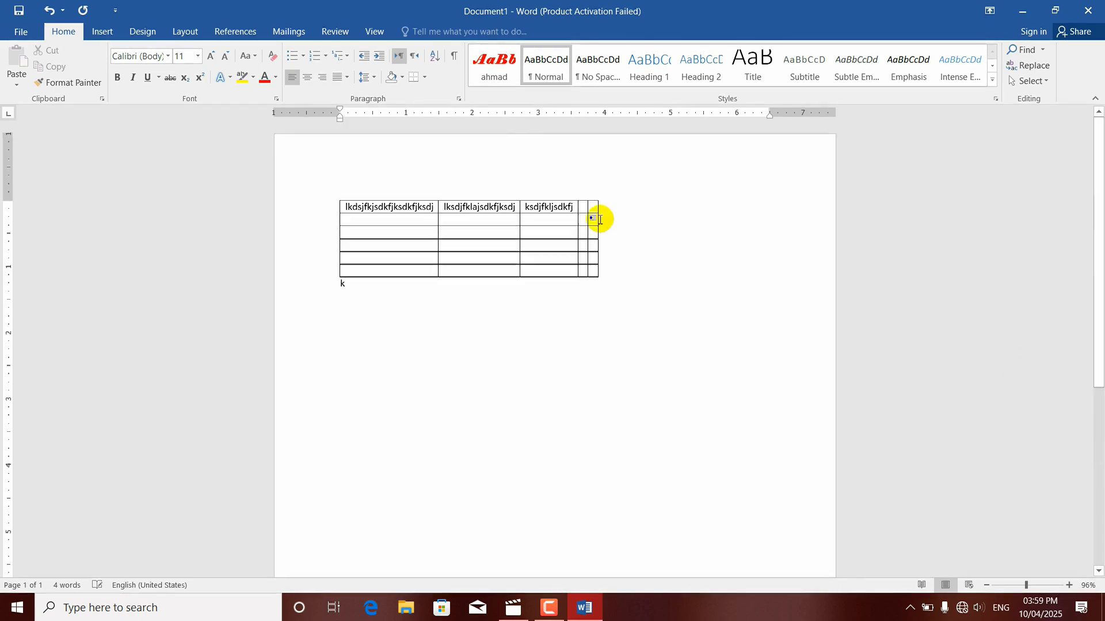
Step: Enter lkdjfkjsdfj in the top row's fourth cell and a much longer unbroken string of filler letters in the fifth
{"action": "left_click", "coordinate": [582, 207]}
{"action": "type", "text": "lkdjfkjsdfj"}
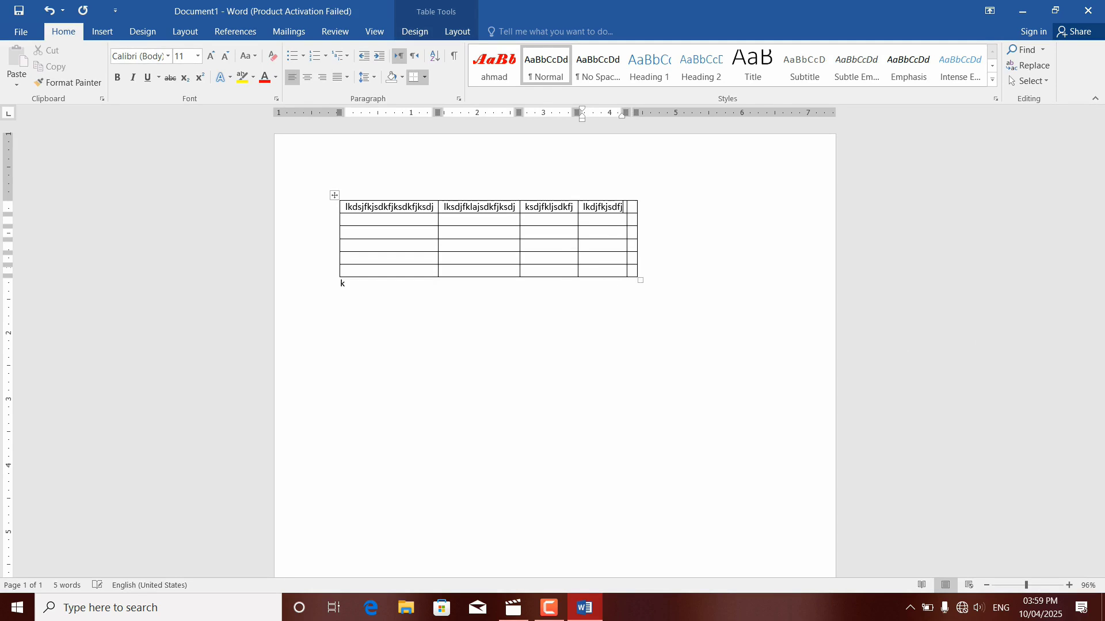
{"action": "key", "text": "Tab"}
{"action": "type", "text": "ldsfljskdjfksjdkfjlksdjf"}
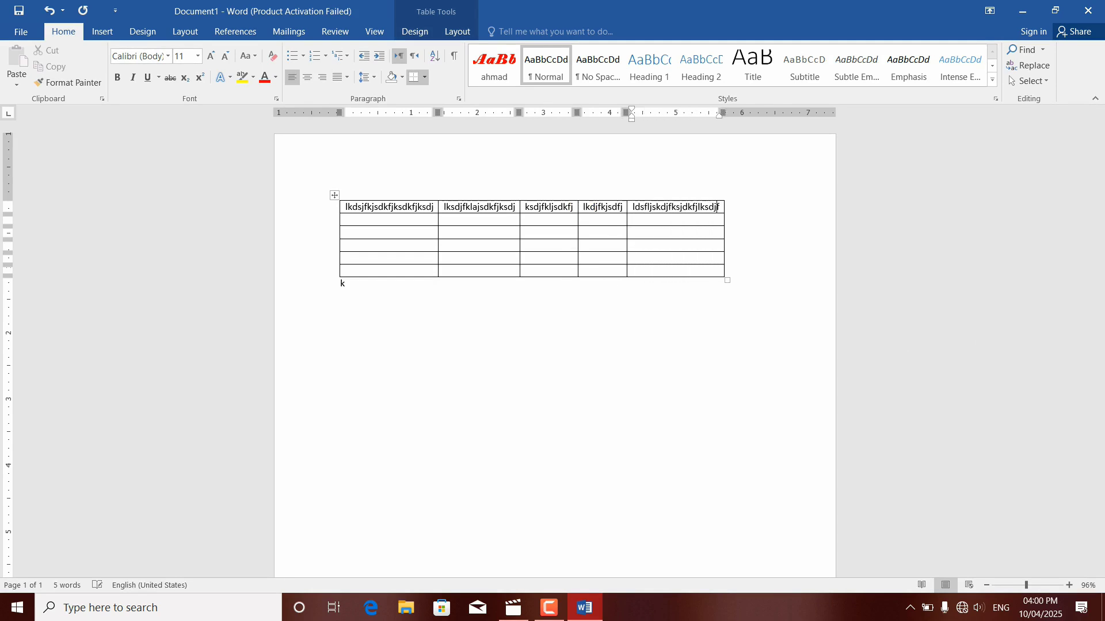
{"action": "type", "text": "kjsdkfjksdjfkjsdkjf"}
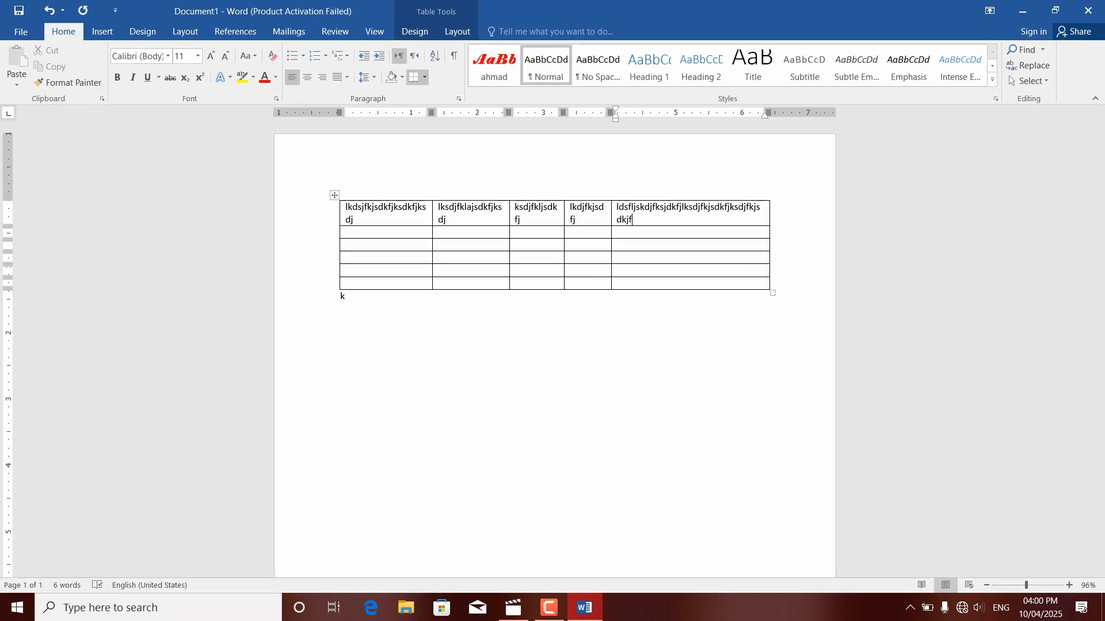
Step: Set the table to Fixed Column Width and extend the filler text in the top row's last cell by several lines
{"action": "left_click", "coordinate": [456, 31]}
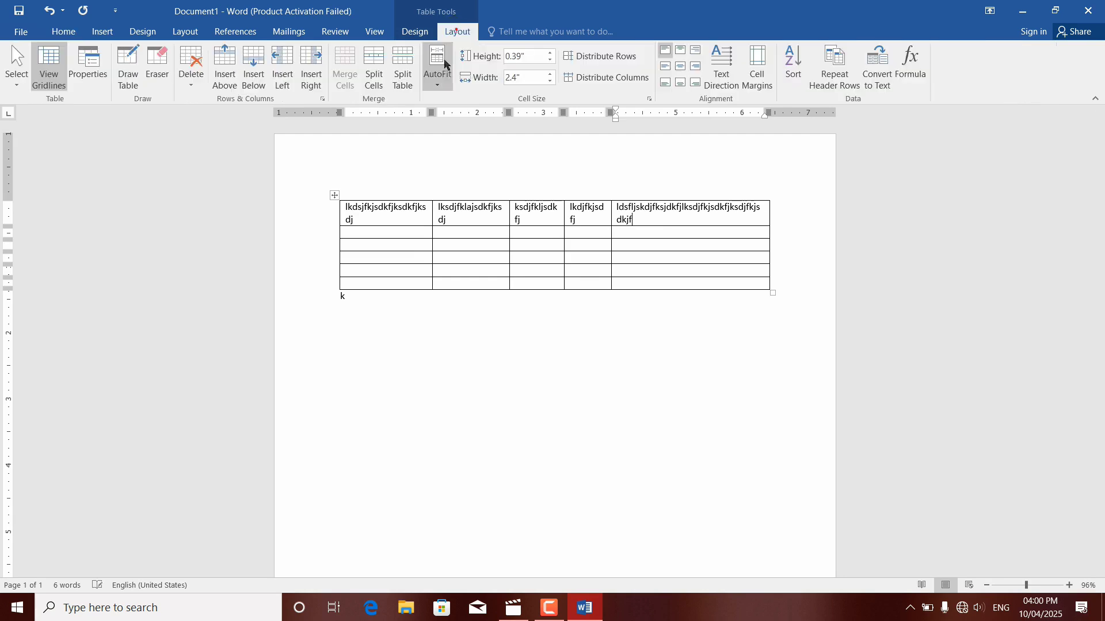
{"action": "left_click", "coordinate": [438, 82]}
{"action": "left_click", "coordinate": [452, 135]}
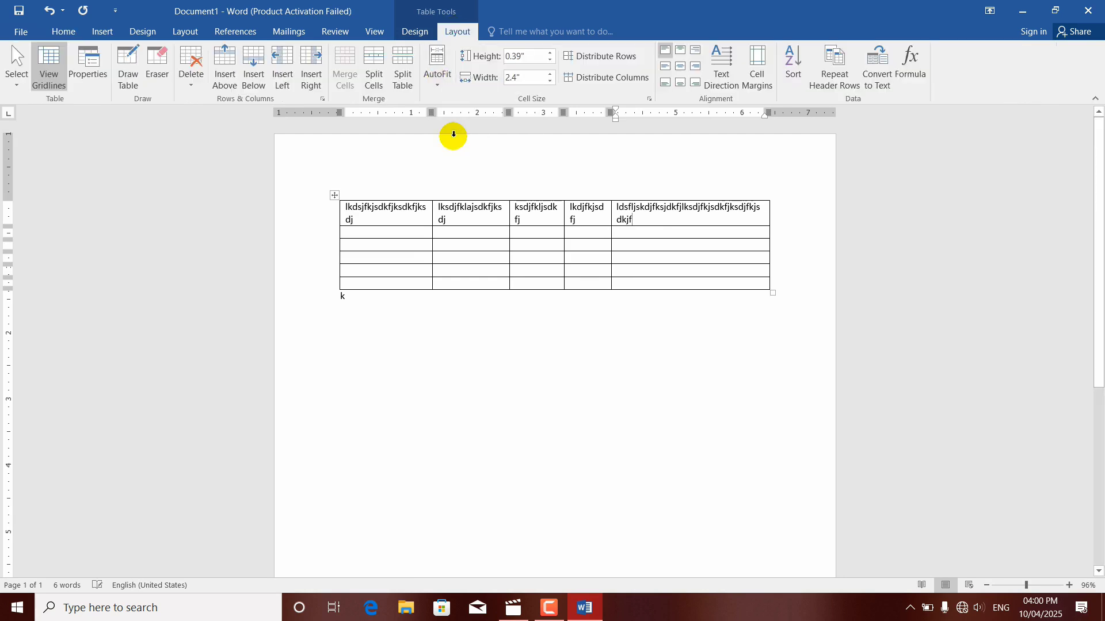
{"action": "type", "text": "kdjflksd"}
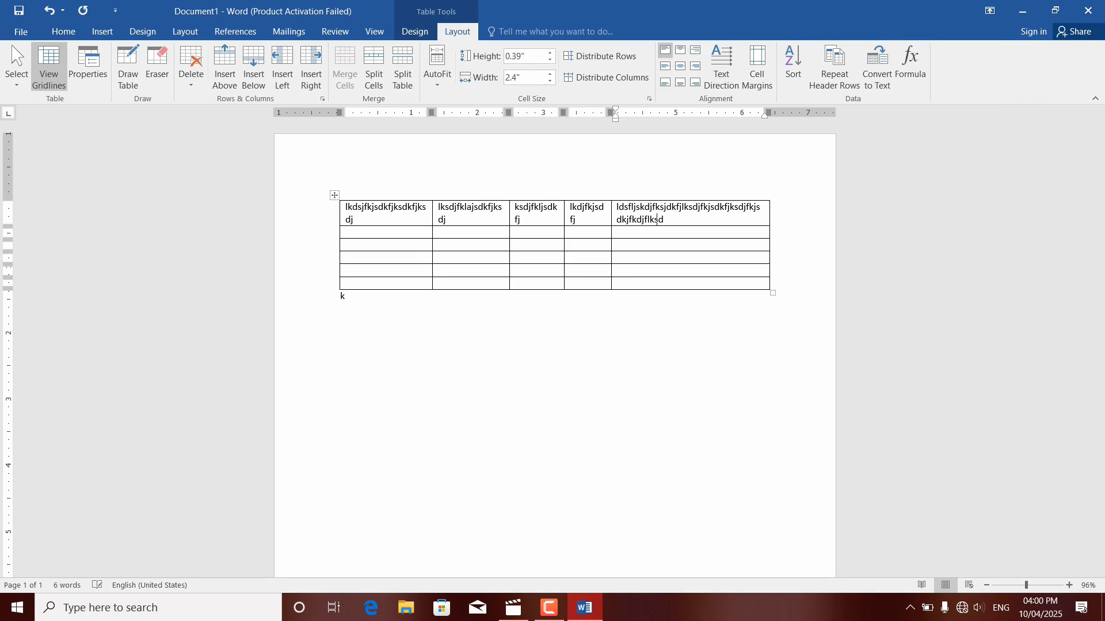
{"action": "type", "text": "lksdjfkjdskfjlksdjfkjsdkf"}
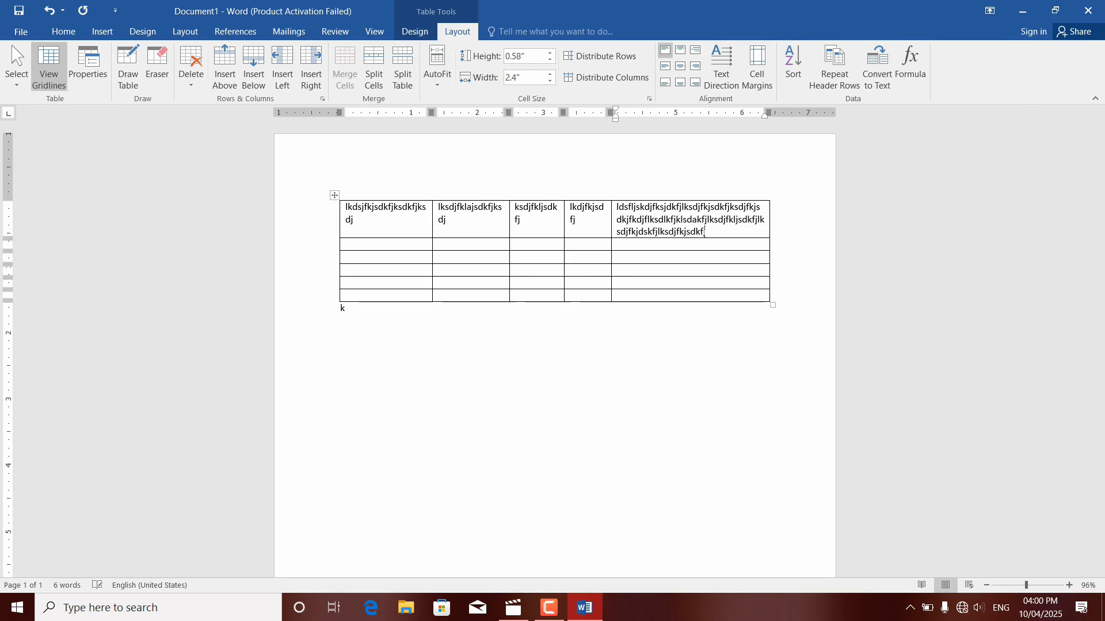
{"action": "type", "text": "jflksdjflkjsdk"}
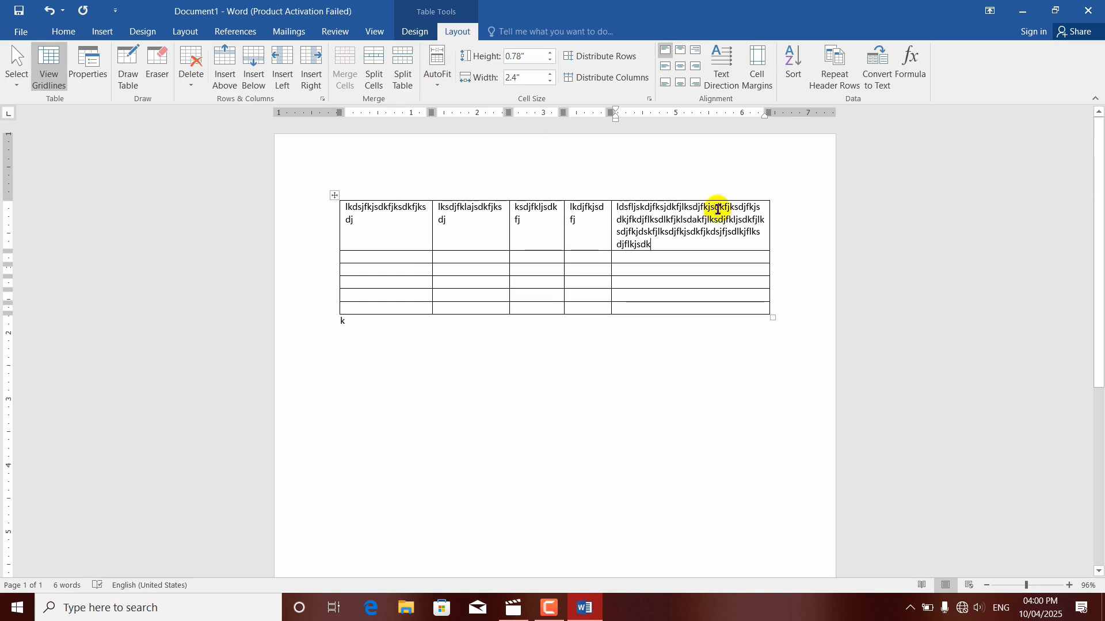
Step: Apply AutoFit Contents to the filled table, followed by AutoFit Window
{"action": "left_click", "coordinate": [438, 87]}
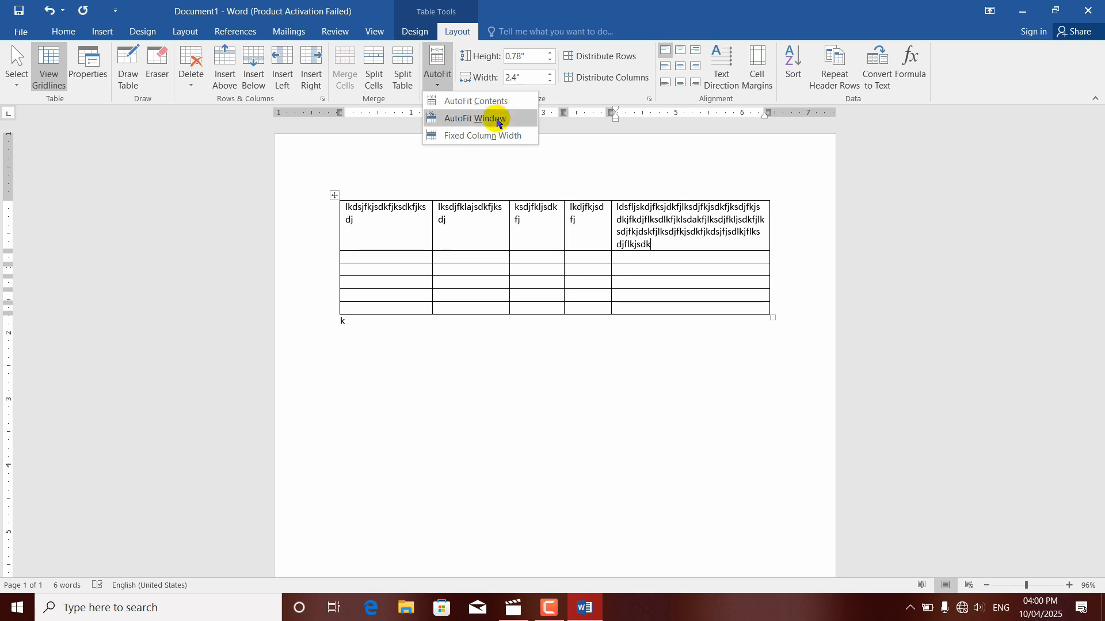
{"action": "left_click", "coordinate": [471, 103]}
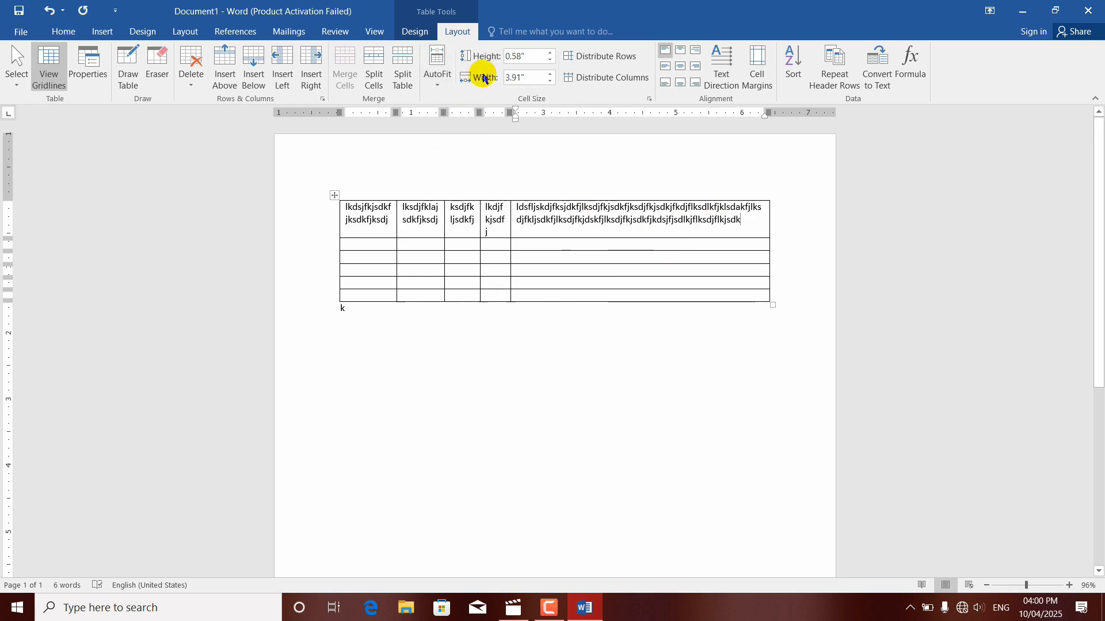
{"action": "left_click", "coordinate": [439, 72]}
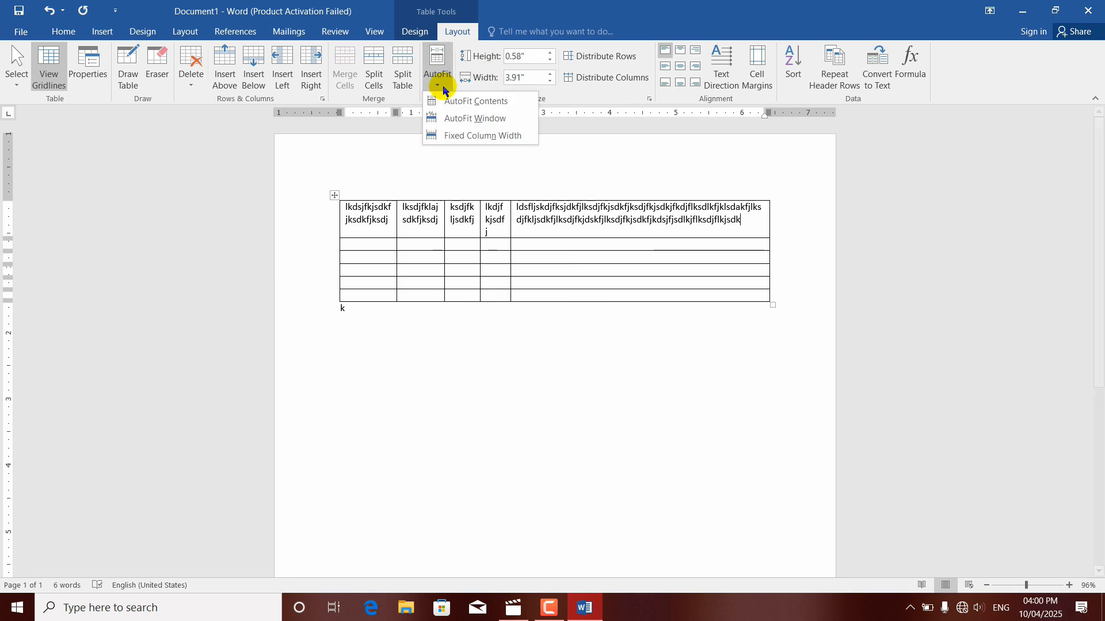
{"action": "left_click", "coordinate": [464, 120]}
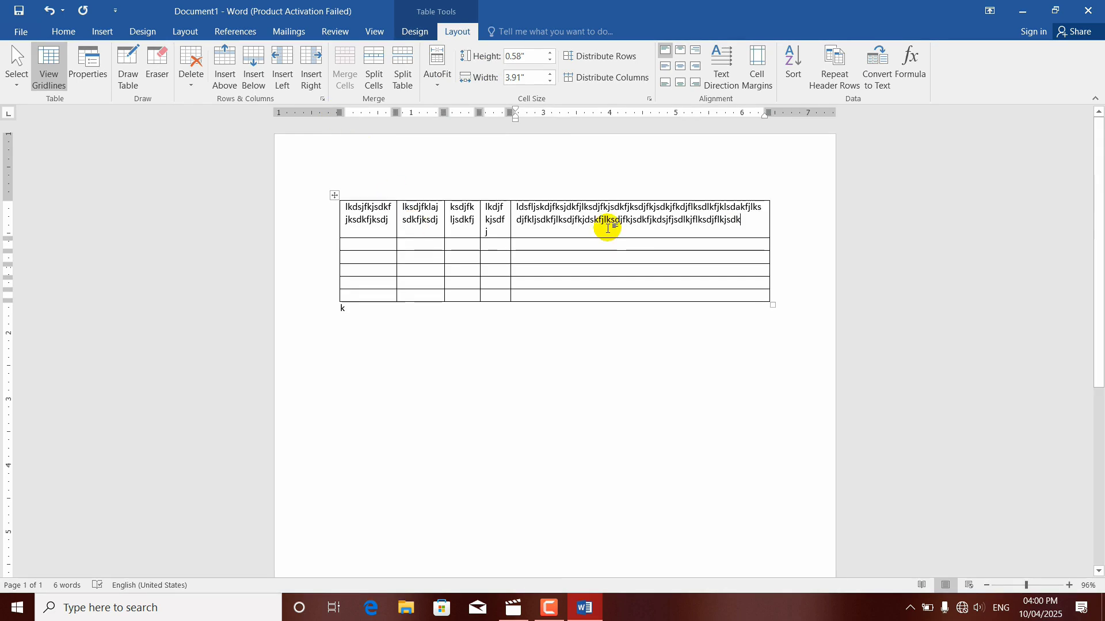
Step: Delete the whole table together with its filler text from the document
{"action": "left_click", "coordinate": [335, 196]}
{"action": "key", "text": "BackSpace"}
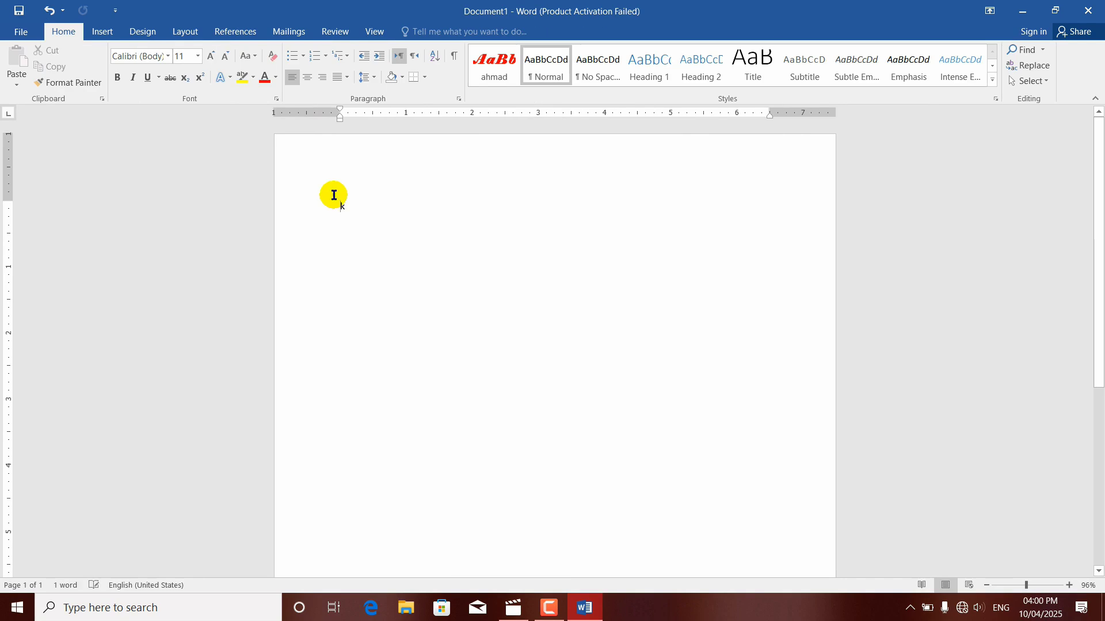
{"action": "left_click", "coordinate": [419, 246]}
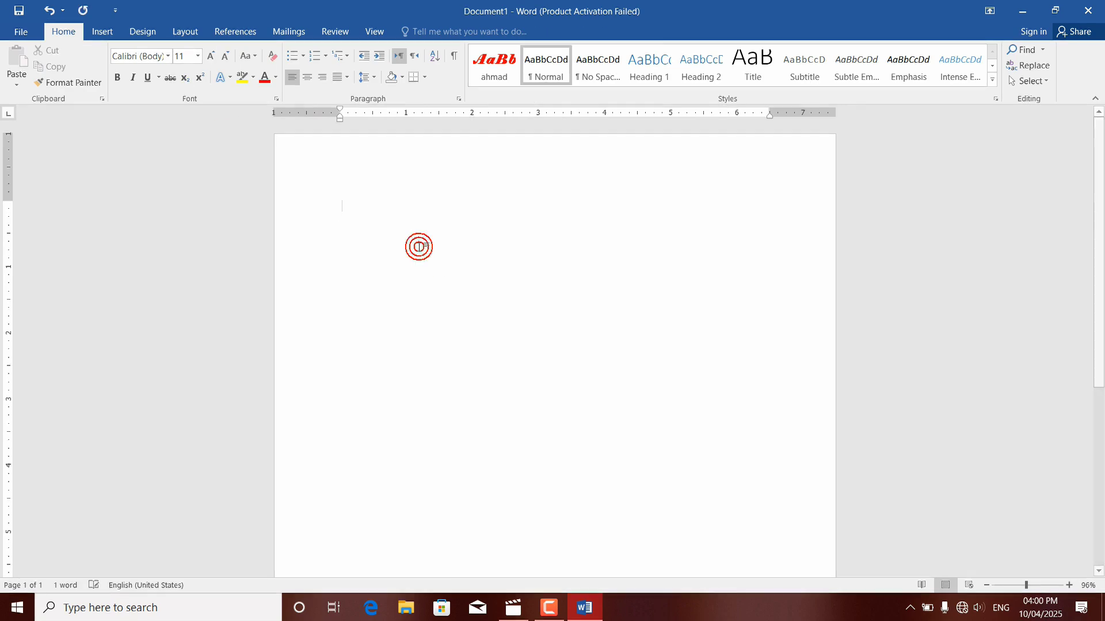
Step: Insert a 6x6 table into the emptied document
{"action": "key", "text": "BackSpace"}
{"action": "left_click", "coordinate": [101, 32]}
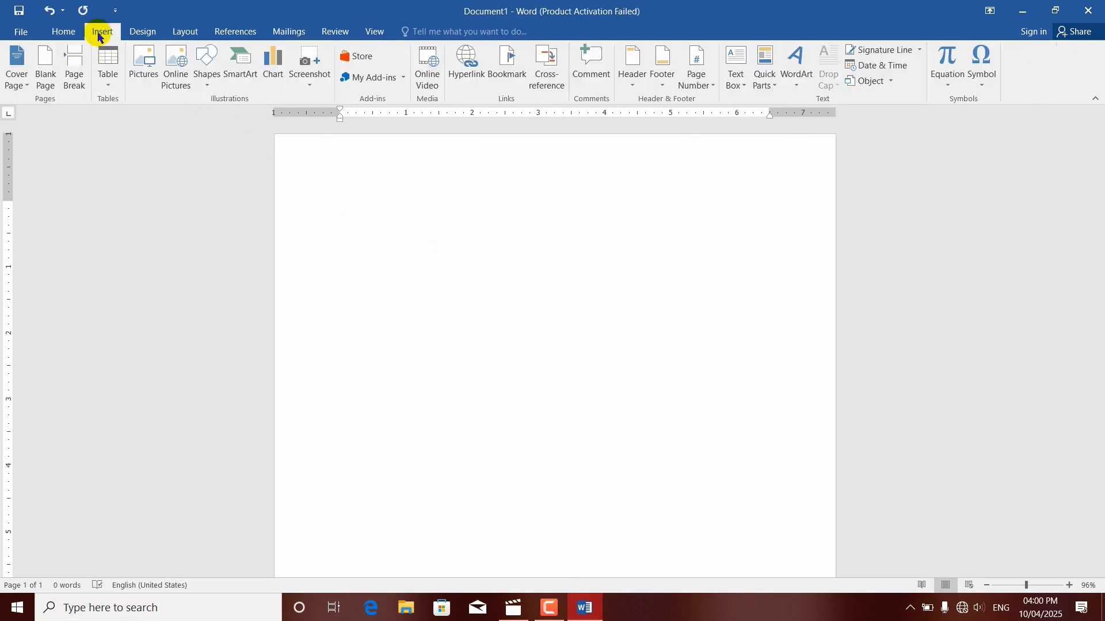
{"action": "left_click", "coordinate": [108, 78]}
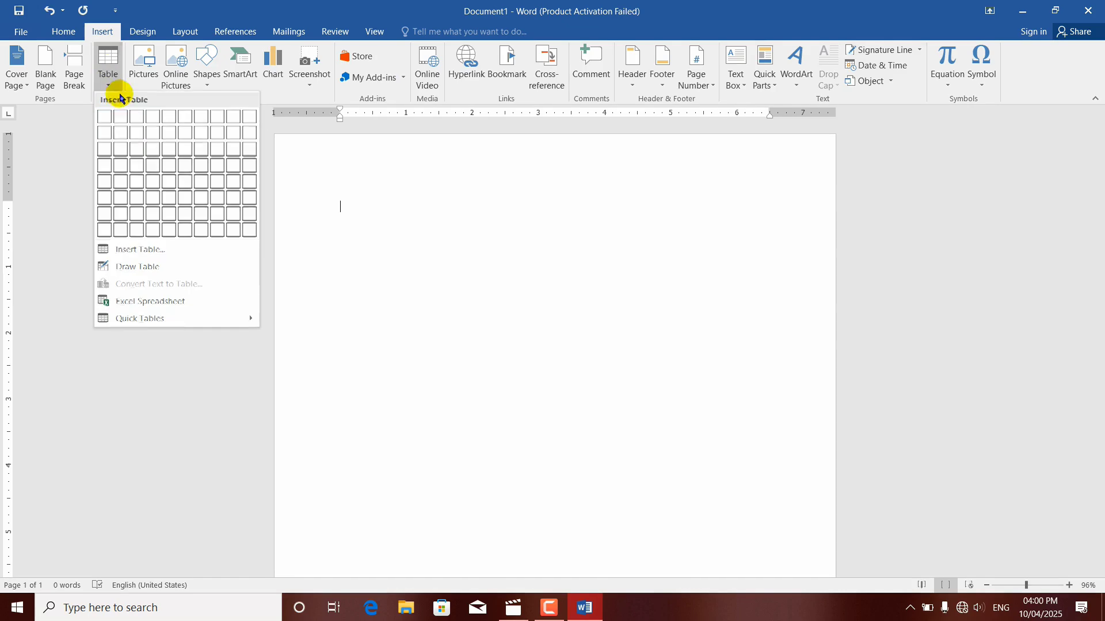
{"action": "left_click", "coordinate": [185, 199]}
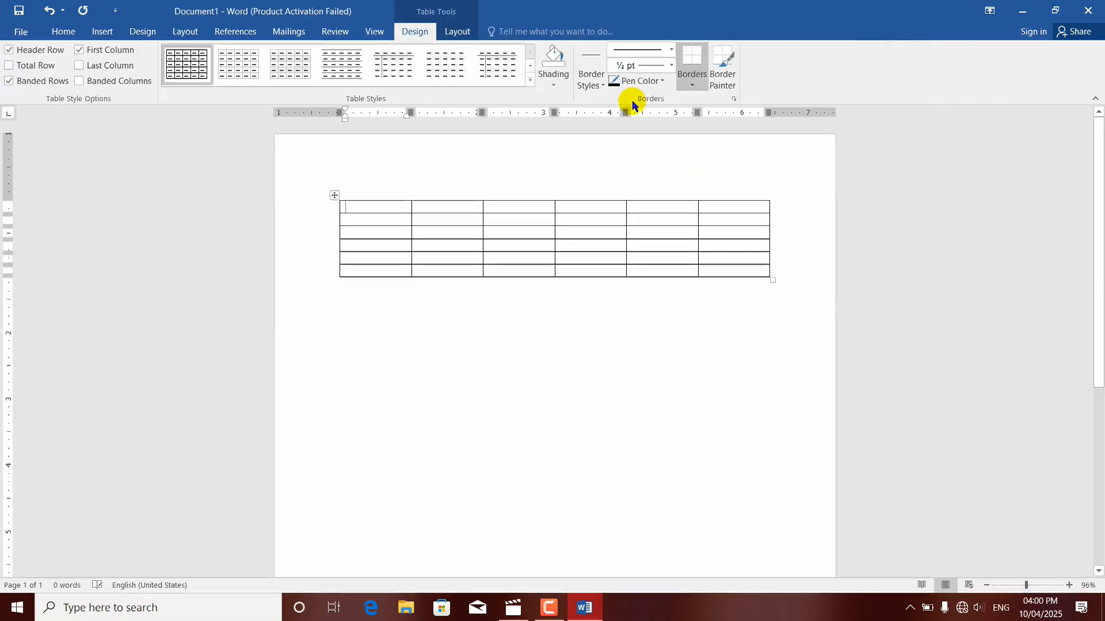
Step: Set the height of the table's first row to 1 inch
{"action": "left_click", "coordinate": [455, 32]}
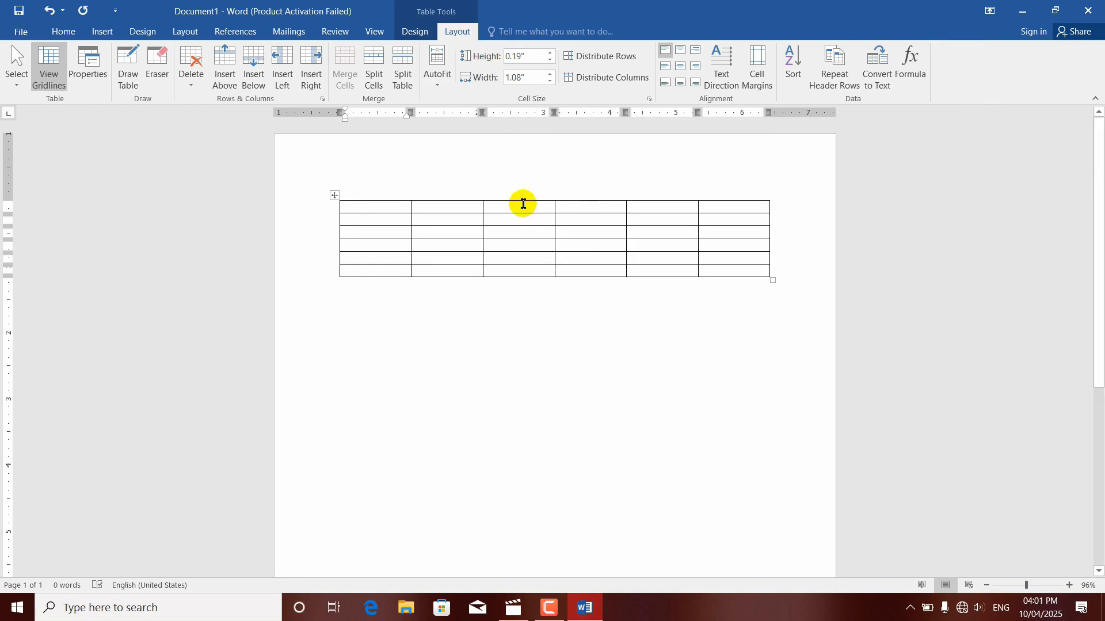
{"action": "left_click", "coordinate": [552, 53]}
{"action": "left_click", "coordinate": [551, 53]}
{"action": "left_click", "coordinate": [551, 53]}
{"action": "left_click", "coordinate": [551, 53]}
{"action": "left_click", "coordinate": [551, 52]}
{"action": "left_click", "coordinate": [551, 53]}
{"action": "left_click", "coordinate": [551, 53]}
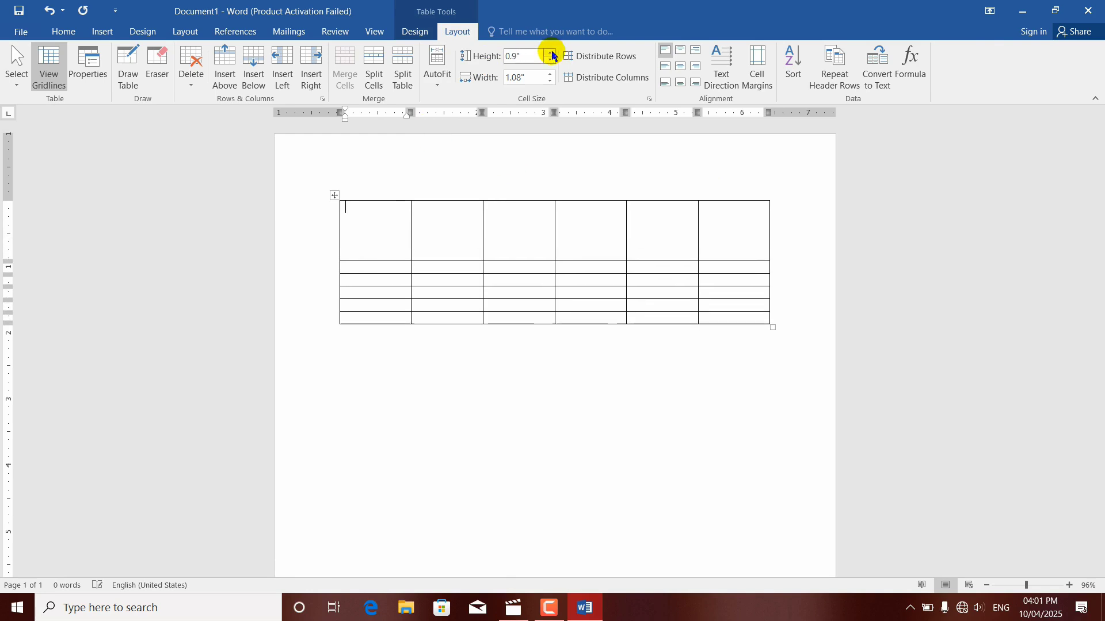
{"action": "left_click", "coordinate": [551, 53]}
Step: Raise the second row's height to 0.8 inch, and reduce it again to 0.01 inch
{"action": "left_click", "coordinate": [450, 274]}
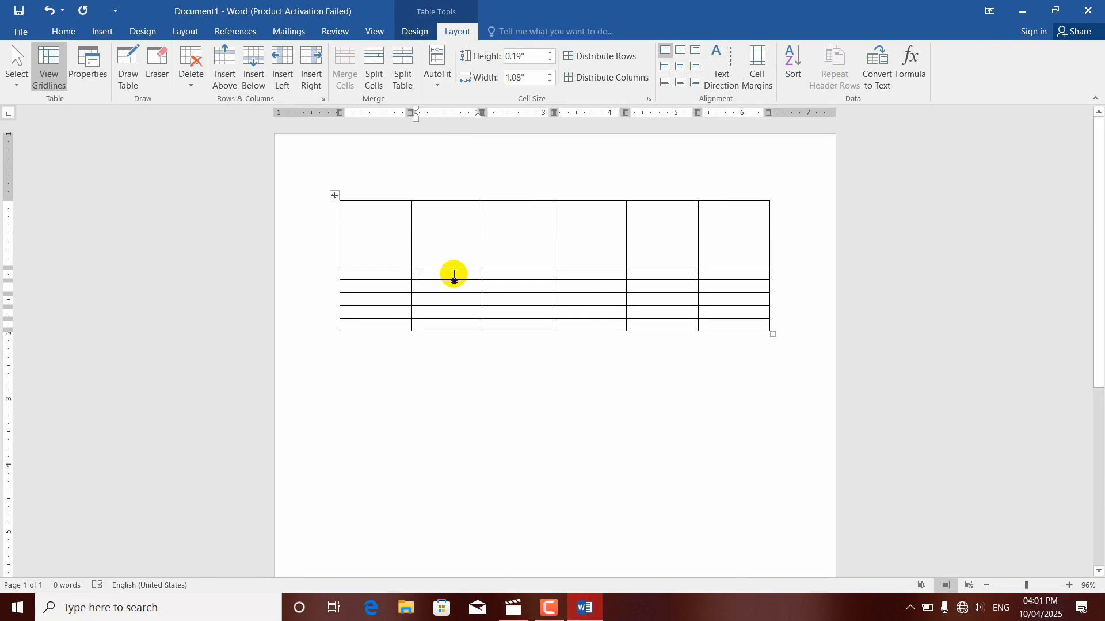
{"action": "left_click", "coordinate": [551, 53]}
{"action": "left_click", "coordinate": [551, 53]}
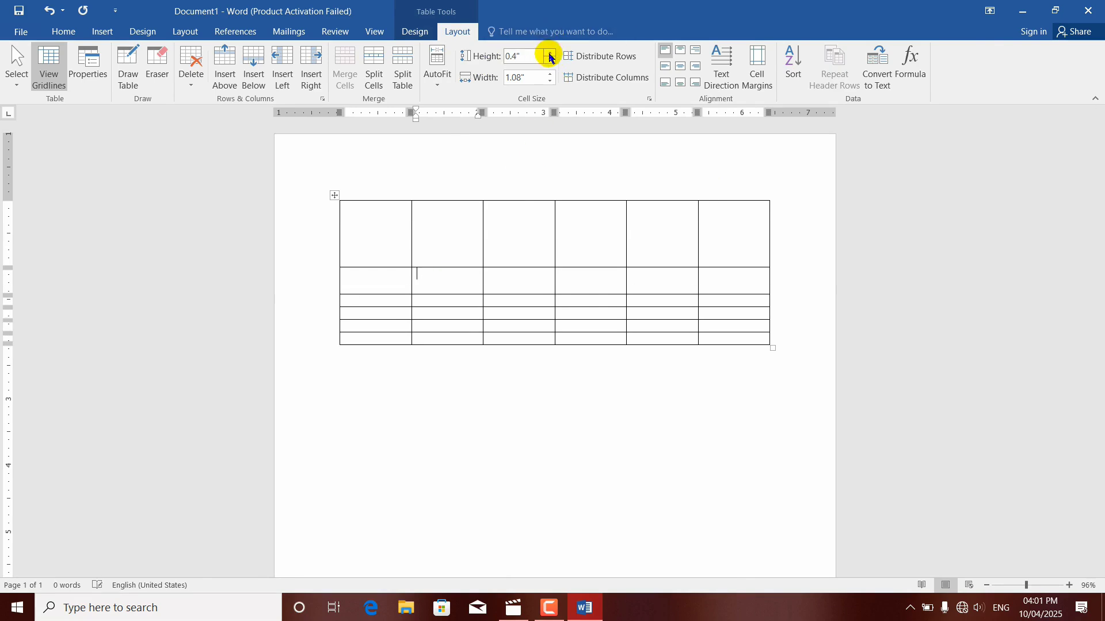
{"action": "left_click", "coordinate": [551, 53]}
{"action": "left_click", "coordinate": [551, 53]}
{"action": "left_click", "coordinate": [550, 53]}
{"action": "left_click", "coordinate": [550, 54]}
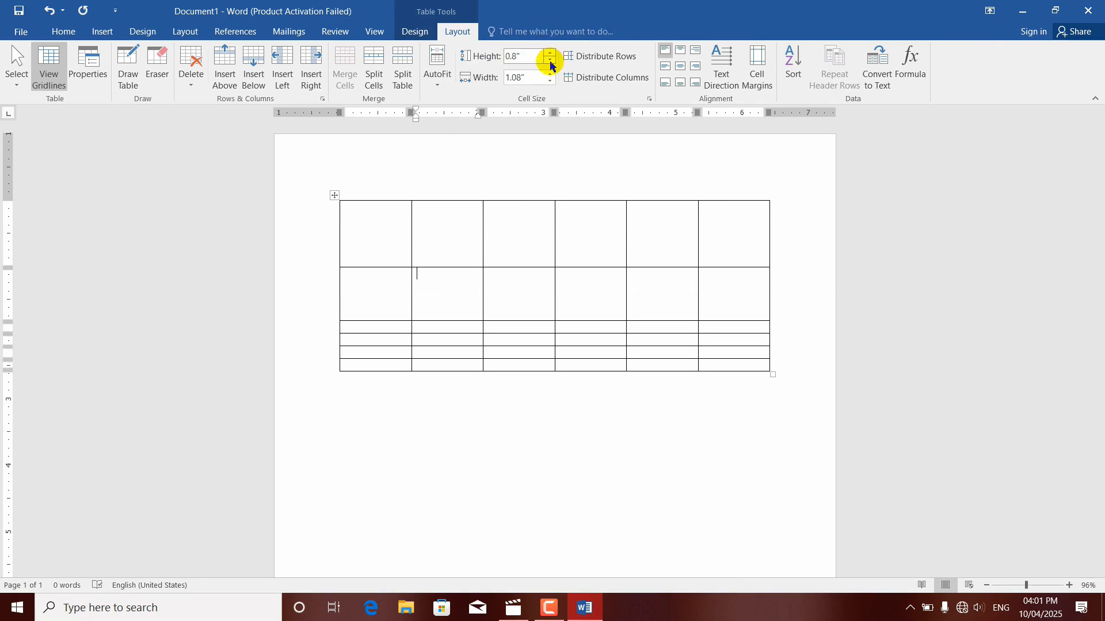
{"action": "left_click", "coordinate": [550, 65]}
{"action": "left_click", "coordinate": [550, 64]}
{"action": "left_click", "coordinate": [550, 65]}
{"action": "left_click", "coordinate": [550, 64]}
{"action": "left_click", "coordinate": [550, 64]}
{"action": "left_click", "coordinate": [550, 65]}
{"action": "left_click", "coordinate": [550, 64]}
{"action": "left_click", "coordinate": [550, 65]}
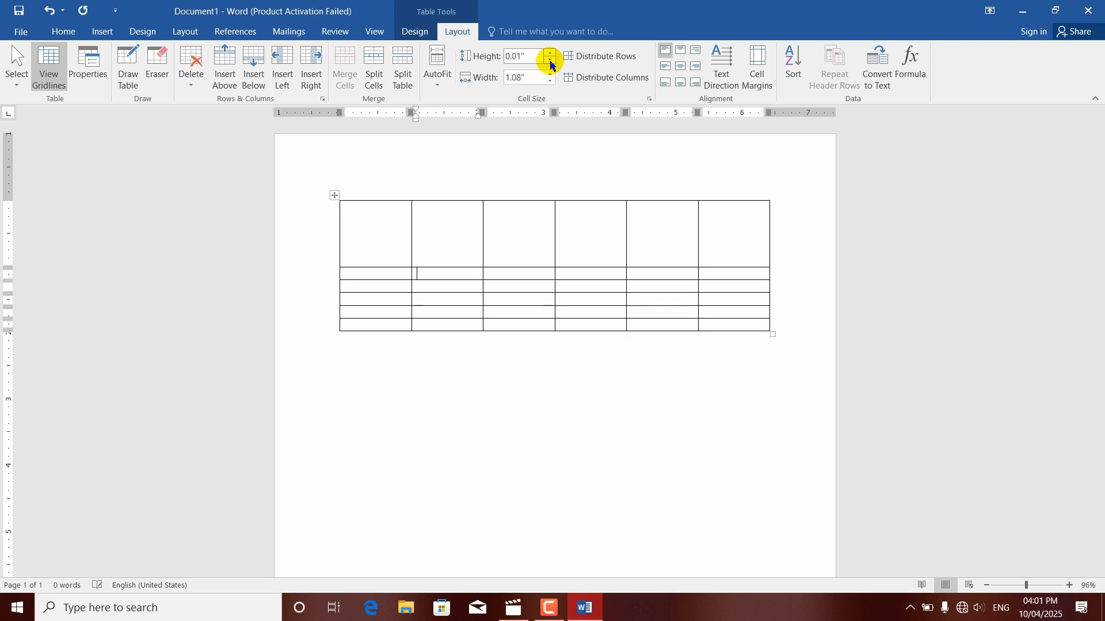
Step: Reduce the first row's height to 0.2 inch
{"action": "left_click", "coordinate": [450, 229]}
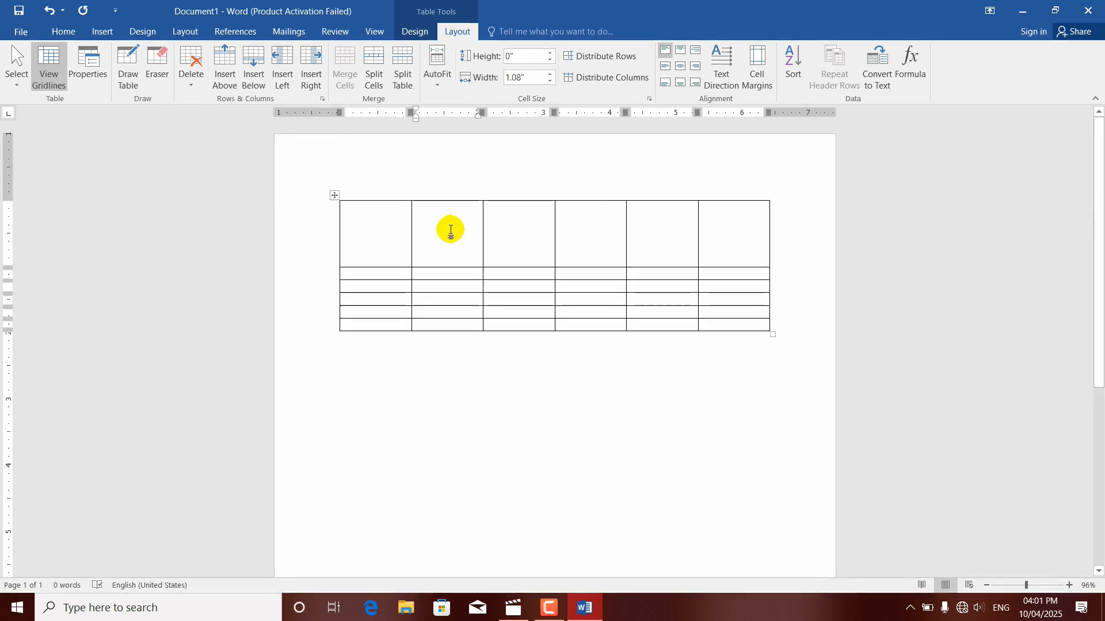
{"action": "left_click", "coordinate": [550, 64]}
{"action": "left_click", "coordinate": [550, 65]}
{"action": "left_click", "coordinate": [551, 64]}
{"action": "left_click", "coordinate": [550, 64]}
{"action": "left_click", "coordinate": [550, 64]}
{"action": "left_click", "coordinate": [550, 64]}
{"action": "left_click", "coordinate": [550, 64]}
{"action": "left_click", "coordinate": [550, 65]}
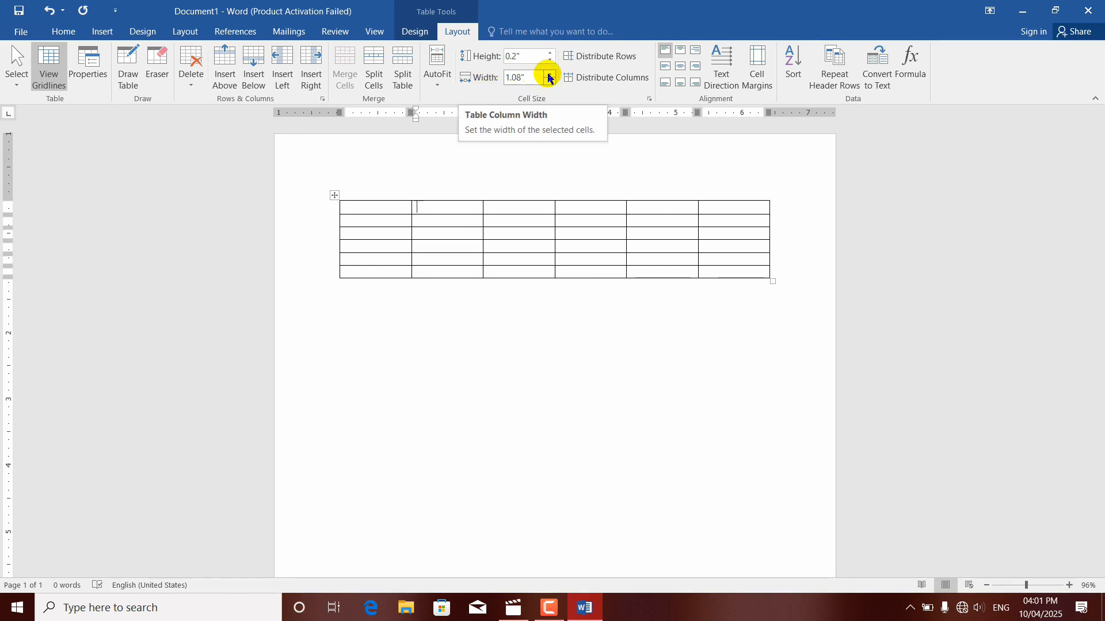
Step: Set the width of the table's second column to 1.8 inches
{"action": "left_click", "coordinate": [550, 74]}
{"action": "left_click", "coordinate": [550, 74]}
{"action": "left_click", "coordinate": [550, 74]}
{"action": "left_click", "coordinate": [550, 74]}
{"action": "left_click", "coordinate": [551, 74]}
{"action": "left_click", "coordinate": [550, 74]}
{"action": "left_click", "coordinate": [550, 75]}
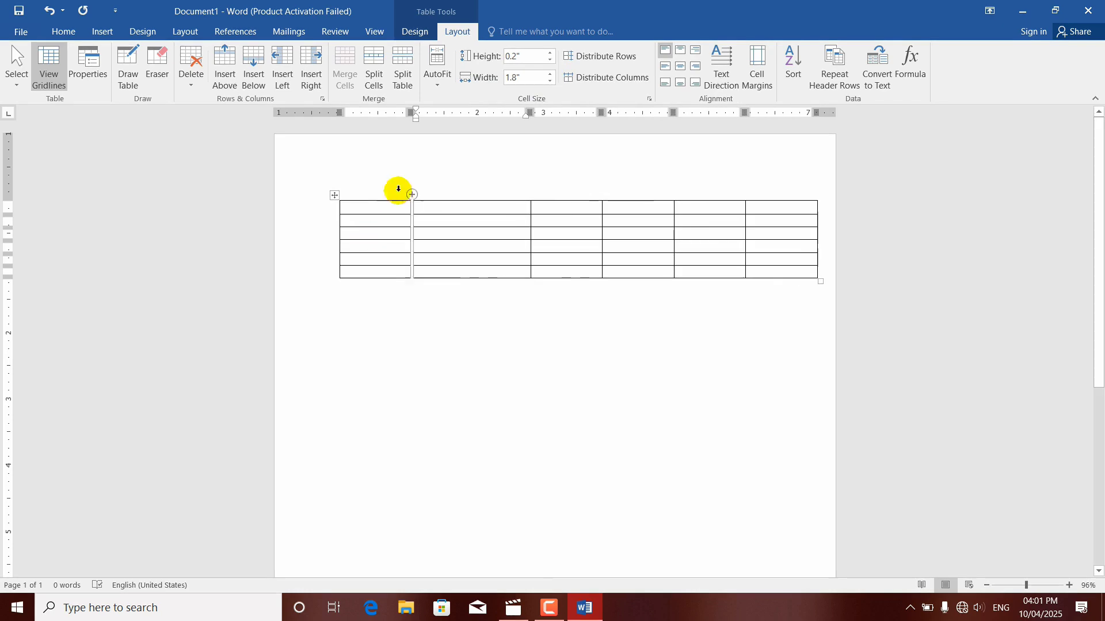
Step: Widen the first column to 2 inches, and narrow it to 0.7 inch
{"action": "left_click", "coordinate": [377, 209]}
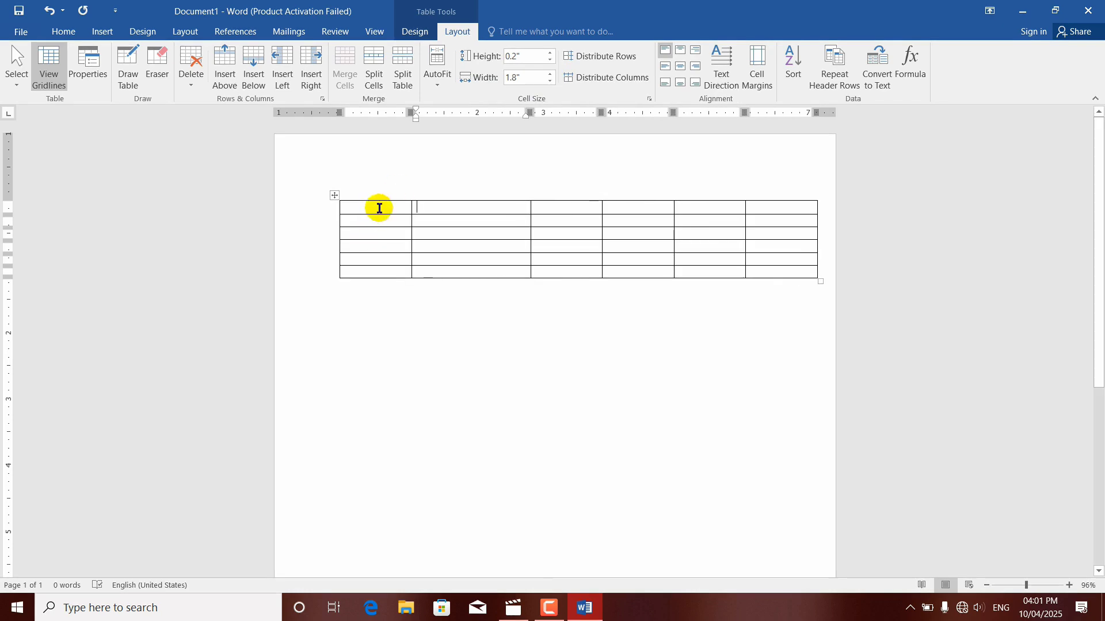
{"action": "left_click", "coordinate": [549, 74]}
{"action": "left_click", "coordinate": [550, 75]}
{"action": "left_click", "coordinate": [549, 75]}
{"action": "left_click", "coordinate": [550, 75]}
{"action": "left_click", "coordinate": [550, 74]}
{"action": "left_click", "coordinate": [549, 74]}
{"action": "left_click", "coordinate": [549, 74]}
{"action": "left_click", "coordinate": [549, 74]}
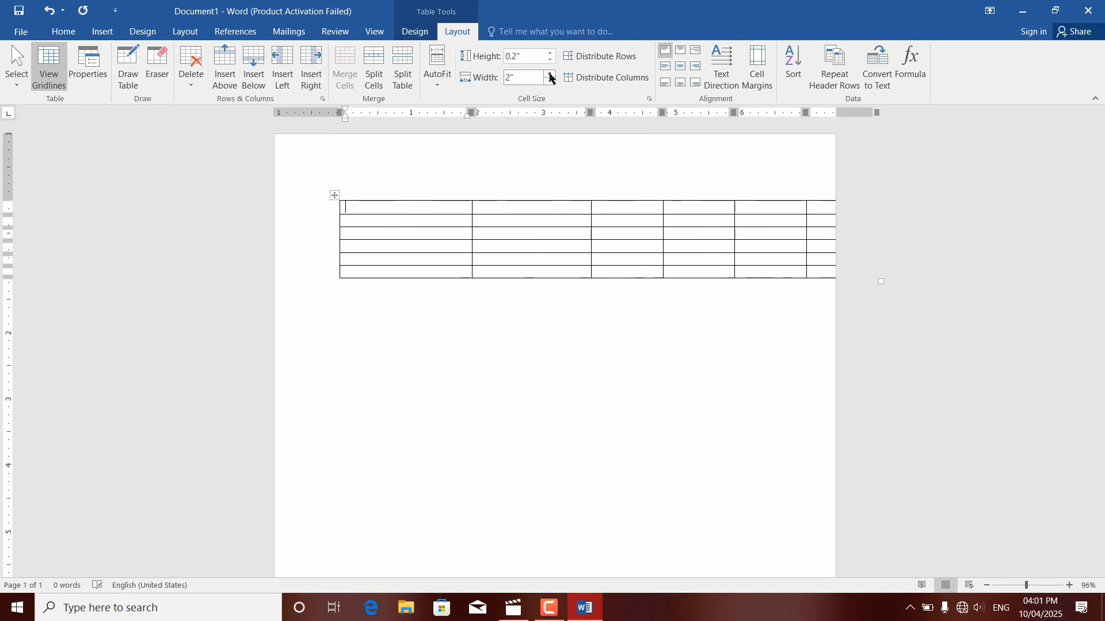
{"action": "left_click", "coordinate": [549, 84]}
{"action": "left_click", "coordinate": [549, 83]}
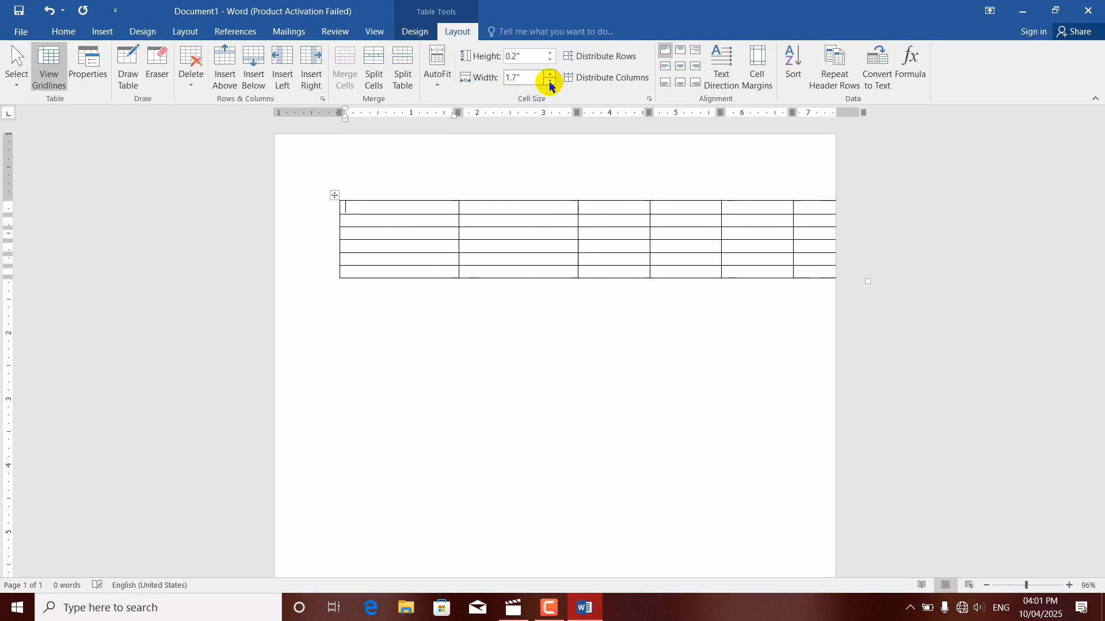
{"action": "left_click", "coordinate": [550, 83]}
{"action": "left_click", "coordinate": [550, 84]}
{"action": "left_click", "coordinate": [549, 83]}
{"action": "left_click", "coordinate": [550, 83]}
{"action": "left_click", "coordinate": [550, 83]}
{"action": "left_click", "coordinate": [549, 84]}
{"action": "left_click", "coordinate": [550, 83]}
{"action": "left_click", "coordinate": [549, 83]}
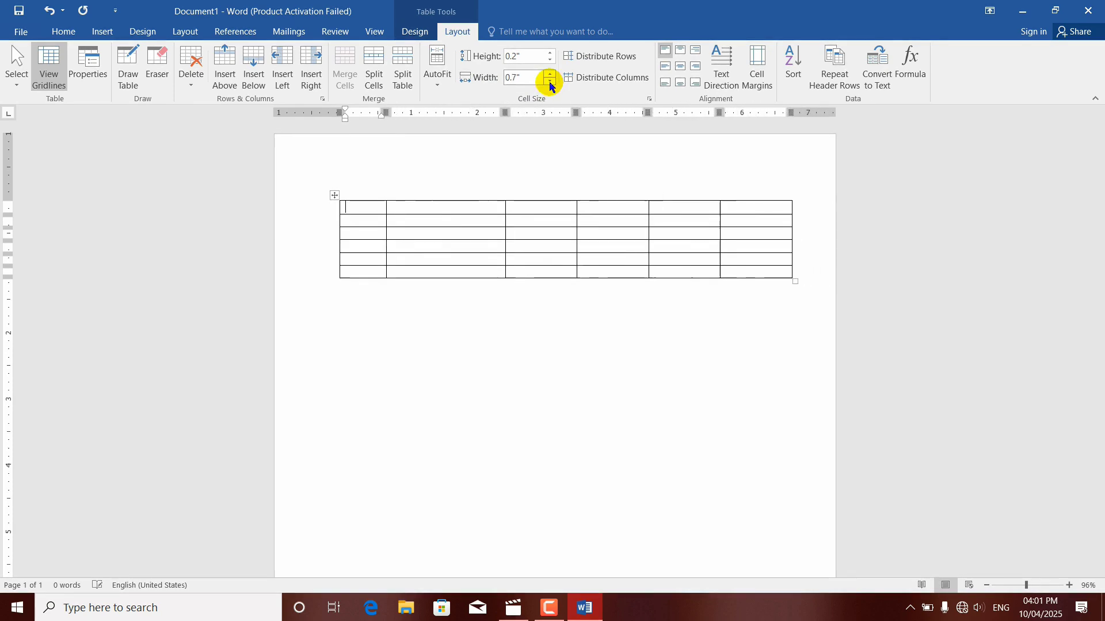
Step: Narrow the second column to 1.1 inches
{"action": "left_click", "coordinate": [451, 207]}
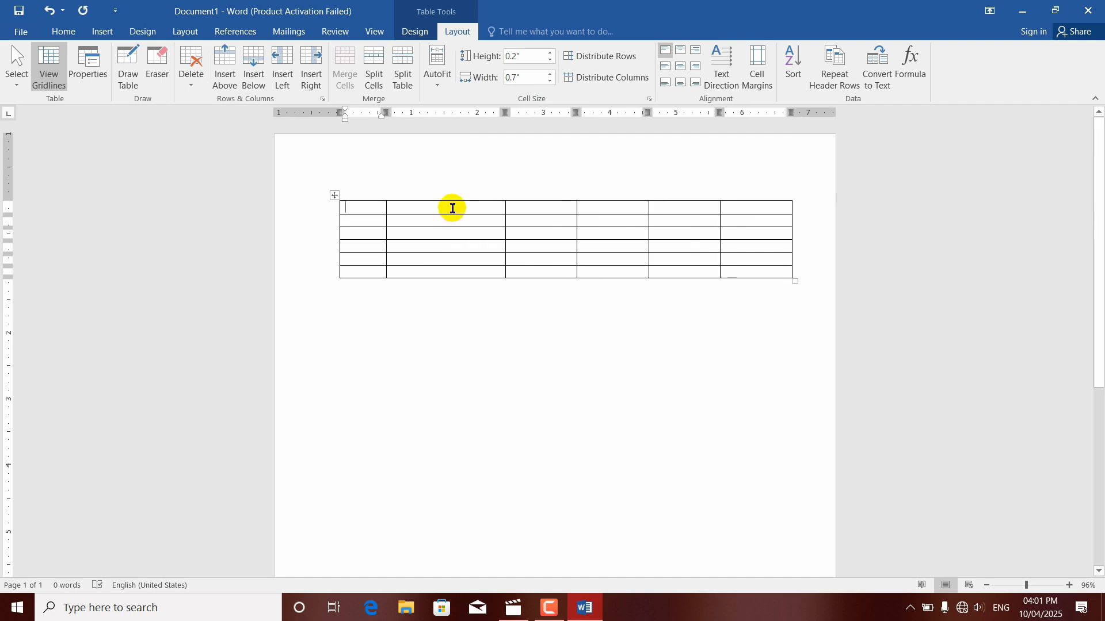
{"action": "left_click", "coordinate": [549, 84]}
{"action": "left_click", "coordinate": [549, 84]}
{"action": "left_click", "coordinate": [549, 84]}
{"action": "left_click", "coordinate": [550, 83]}
{"action": "left_click", "coordinate": [550, 84]}
{"action": "left_click", "coordinate": [550, 83]}
{"action": "left_click", "coordinate": [549, 84]}
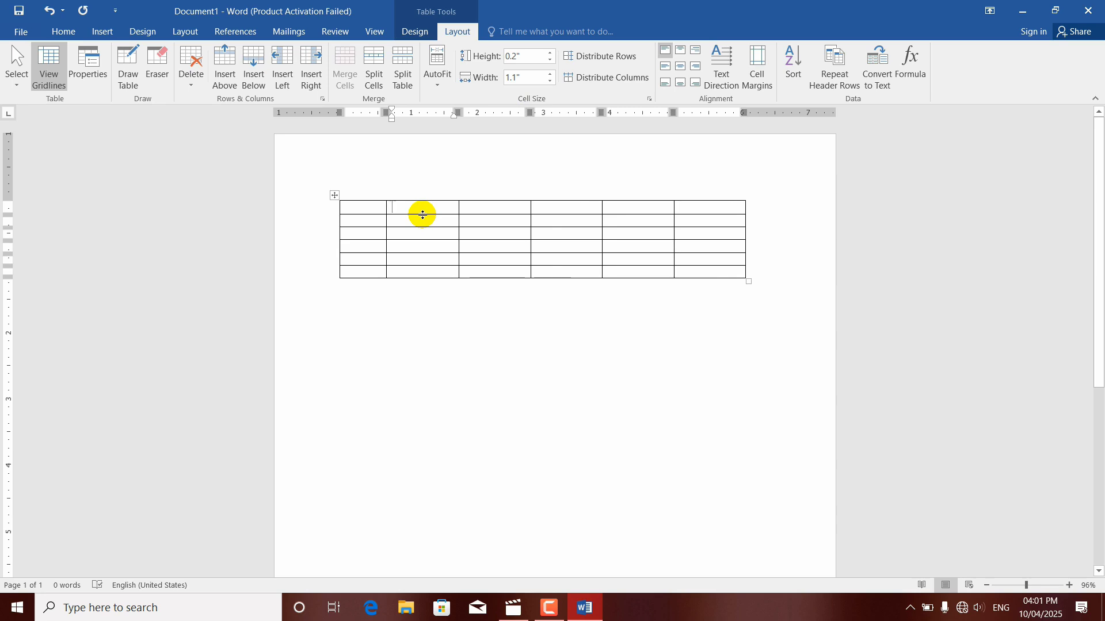
Step: Resize the first row to about 0.49 inch high and the second column to about 1.23 inches wide by moving their borders
{"action": "left_click_drag", "start_coordinate": [422, 214], "coordinate": [431, 274]}
{"action": "left_click_drag", "start_coordinate": [431, 351], "coordinate": [430, 234]}
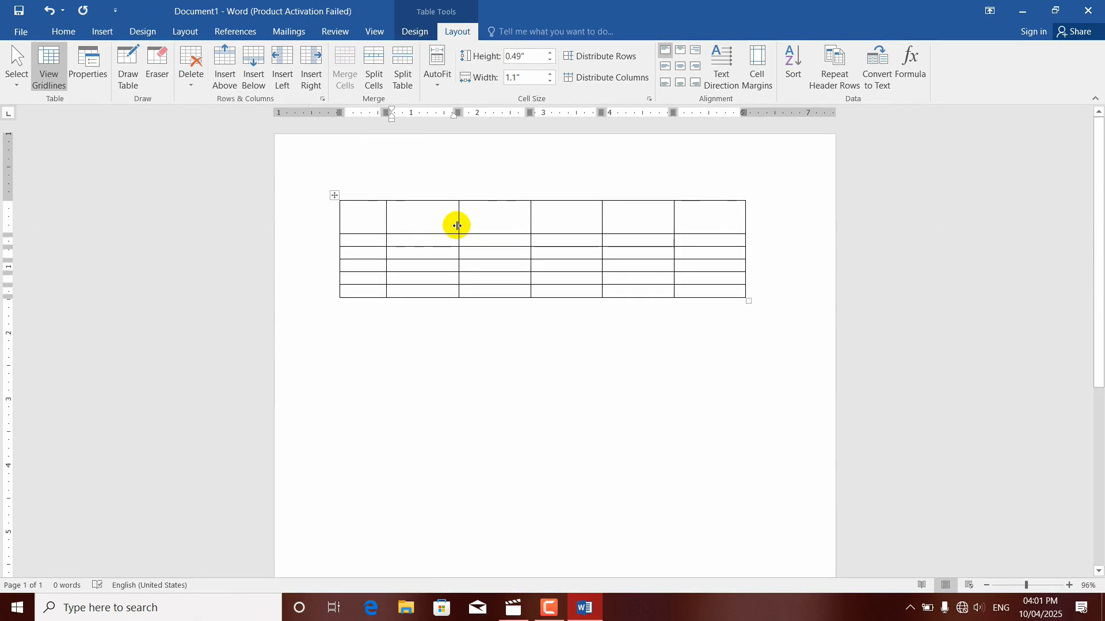
{"action": "mouse_move", "coordinate": [458, 226]}
{"action": "left_mouse_down"}
{"action": "mouse_move", "coordinate": [523, 227]}
{"action": "mouse_move", "coordinate": [424, 226]}
{"action": "mouse_move", "coordinate": [468, 230]}
{"action": "left_mouse_up"}
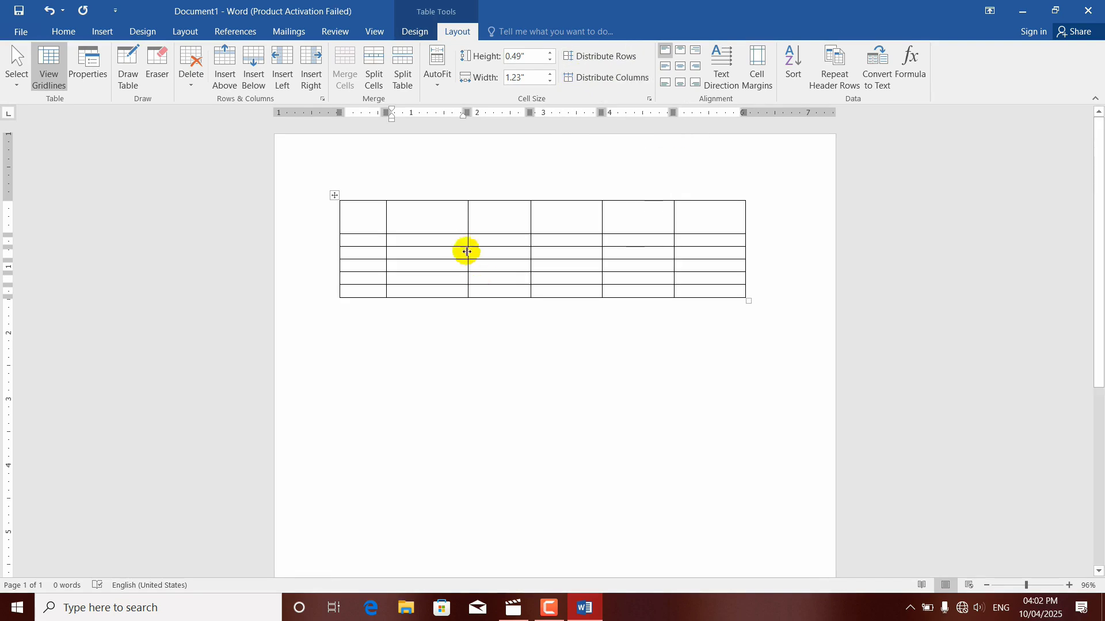
Step: Enlarge the second, third and fifth rows unevenly, and widen the second column to about 1.67 inches and the fourth column slightly
{"action": "left_click_drag", "start_coordinate": [437, 246], "coordinate": [434, 328]}
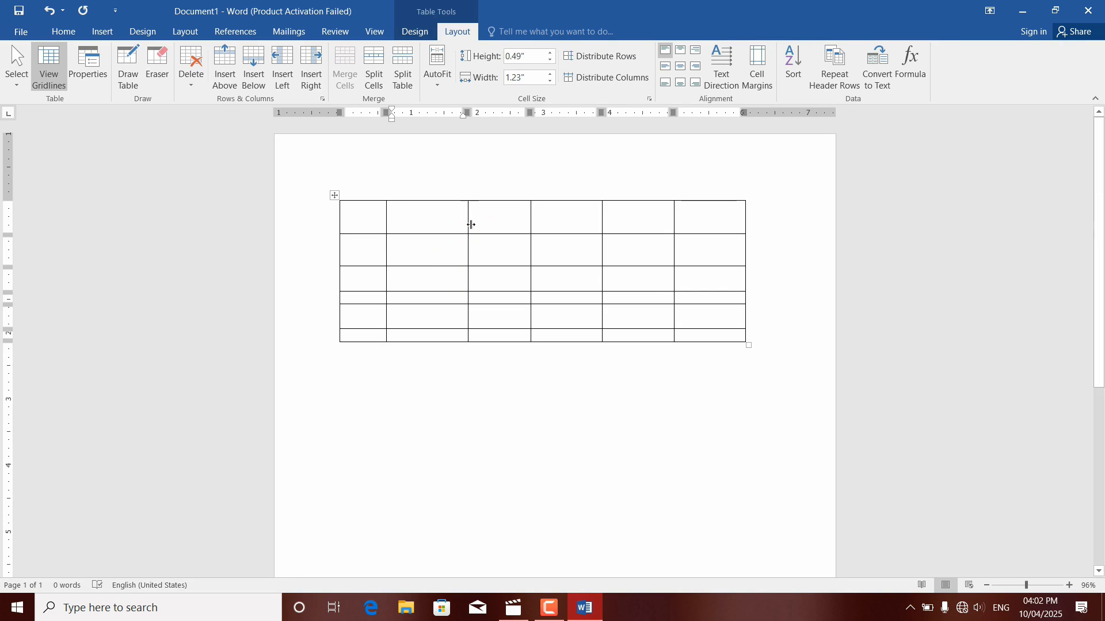
{"action": "left_click_drag", "start_coordinate": [467, 225], "coordinate": [497, 228]}
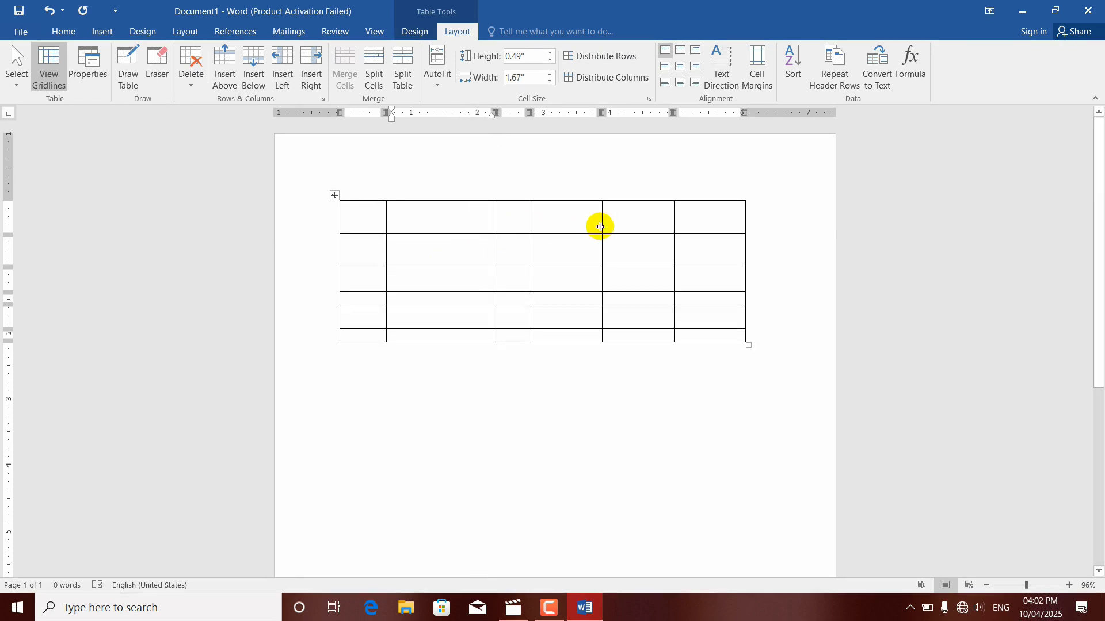
{"action": "left_click_drag", "start_coordinate": [603, 225], "coordinate": [625, 225]}
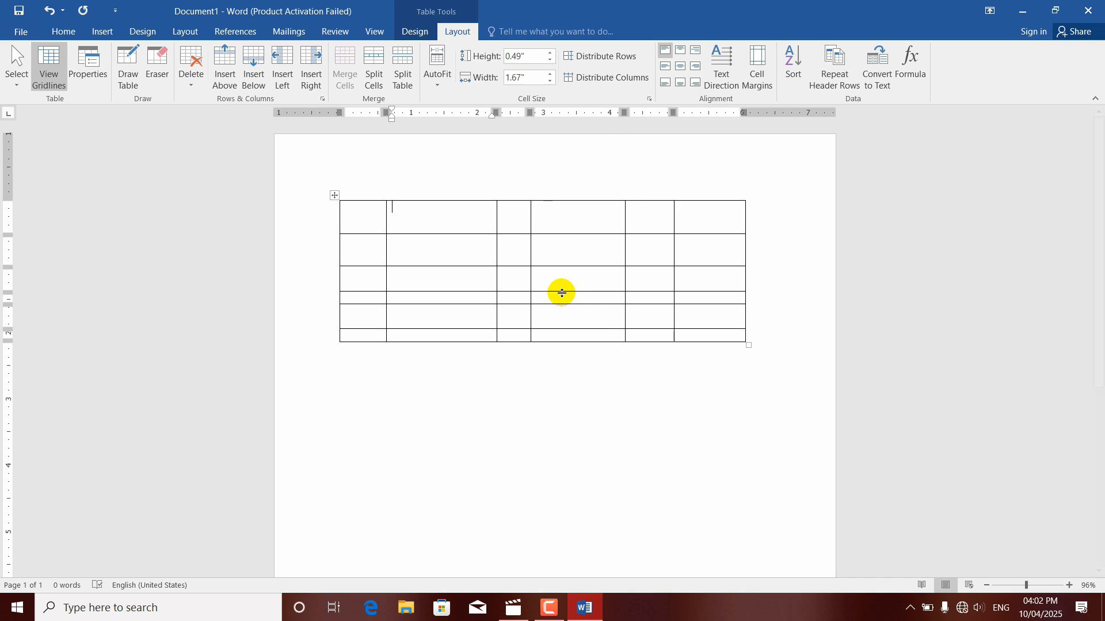
Step: Distribute all rows of the table evenly in height
{"action": "left_click", "coordinate": [335, 195]}
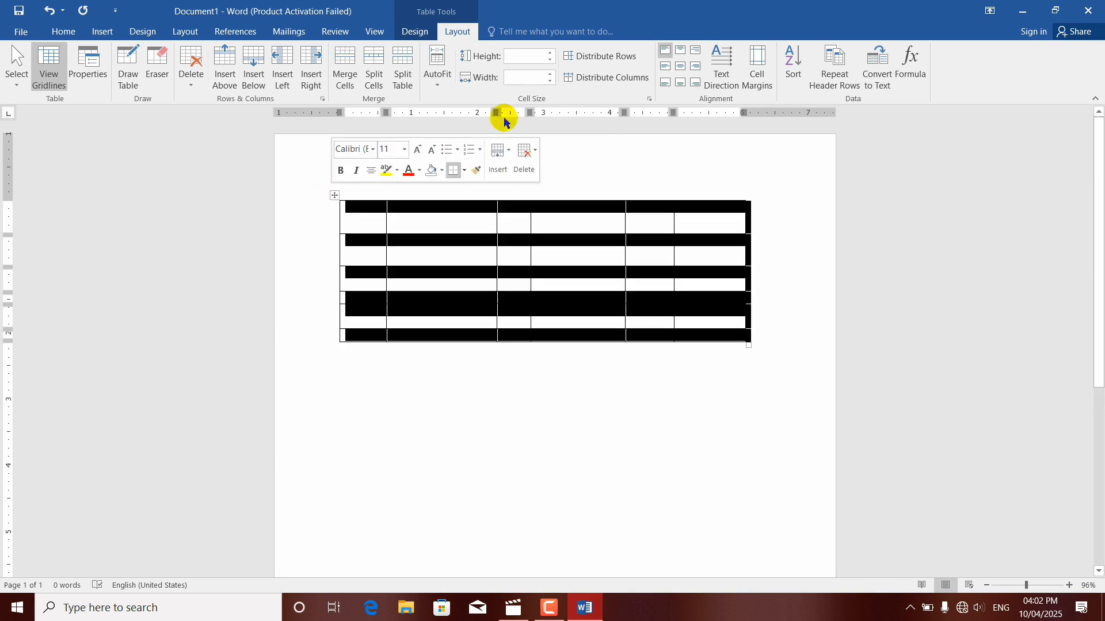
{"action": "left_click", "coordinate": [596, 58]}
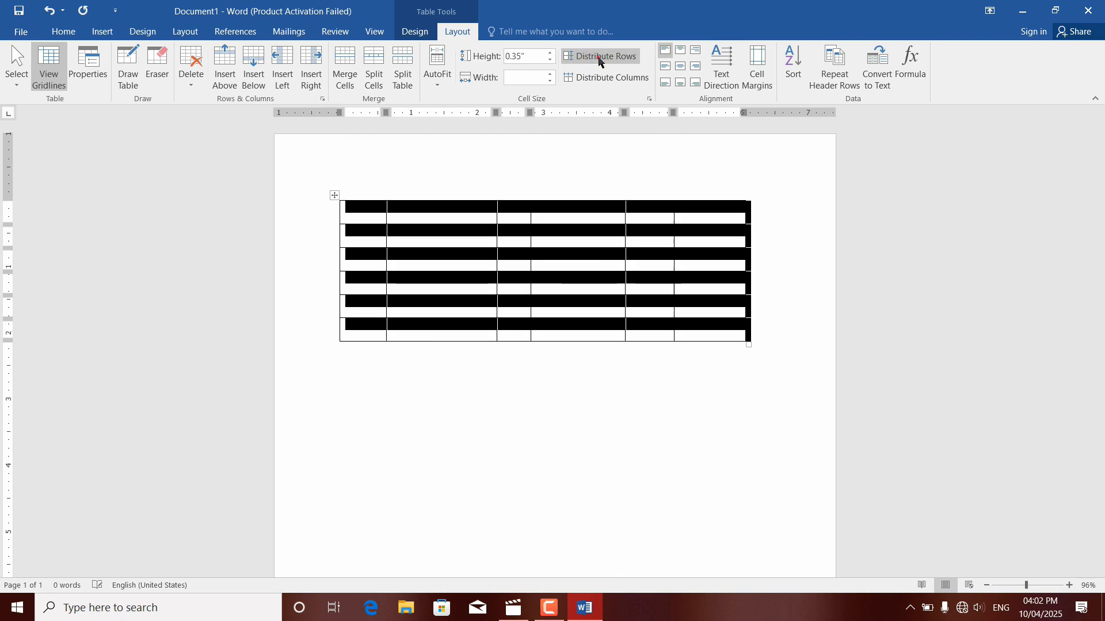
{"action": "left_click", "coordinate": [521, 289]}
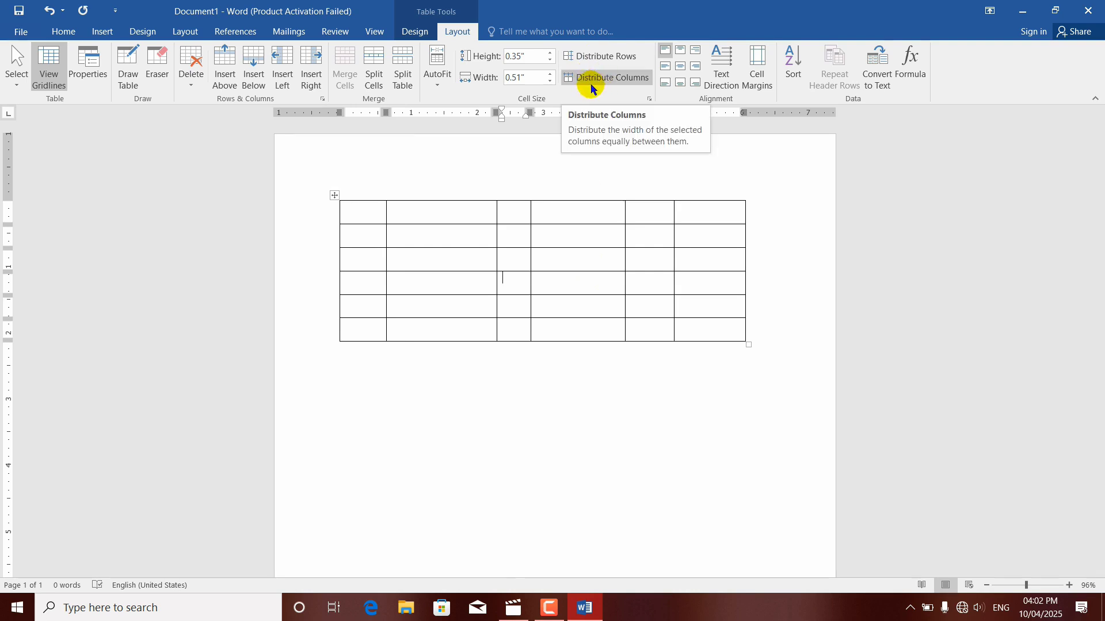
Step: Examine the differing column widths cell by cell along the table's top row
{"action": "left_click", "coordinate": [333, 195]}
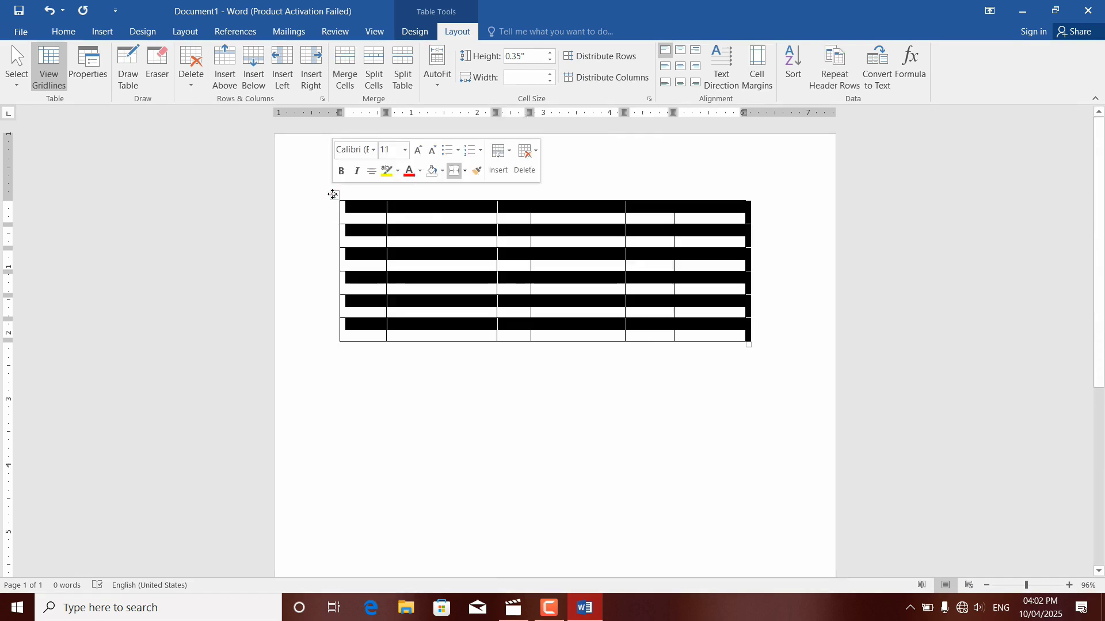
{"action": "left_click", "coordinate": [440, 219]}
{"action": "left_click", "coordinate": [370, 212]}
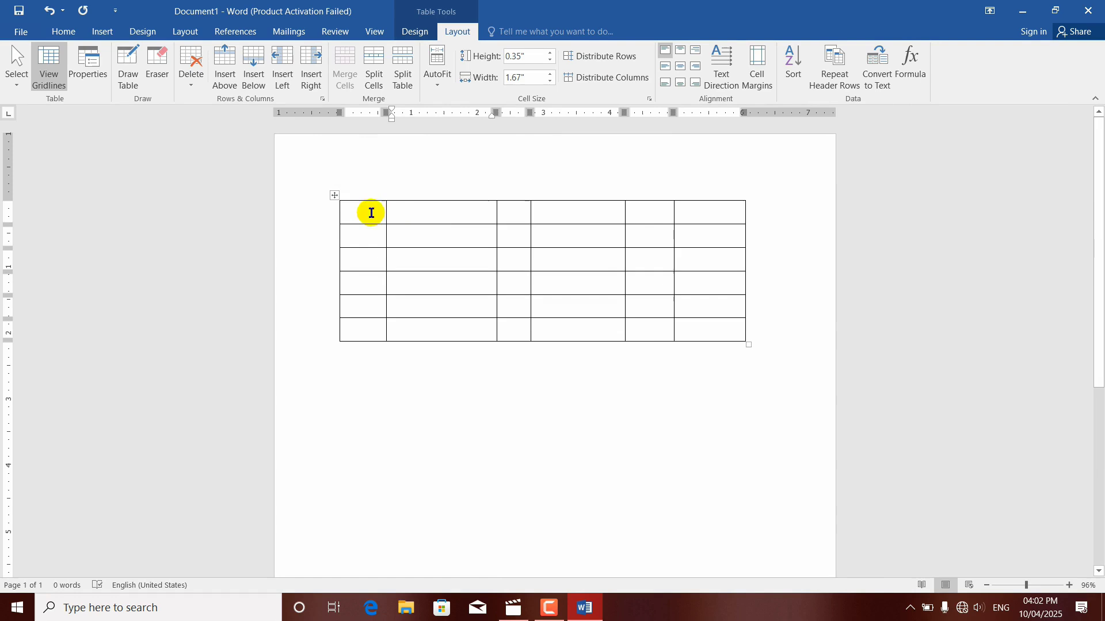
{"action": "left_click", "coordinate": [519, 214]}
{"action": "left_click", "coordinate": [568, 216]}
{"action": "left_click", "coordinate": [667, 212]}
{"action": "left_click", "coordinate": [707, 212]}
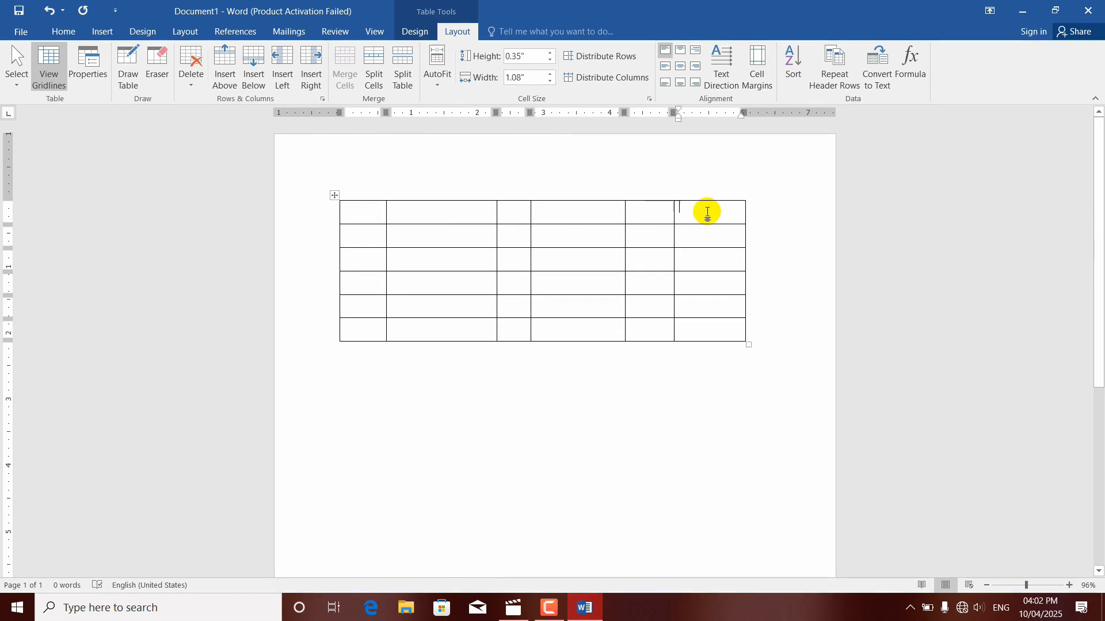
Step: Distribute all columns of the table evenly, and enlarge the first row to about 1.37 inches high
{"action": "left_click", "coordinate": [334, 196]}
{"action": "left_click", "coordinate": [605, 78]}
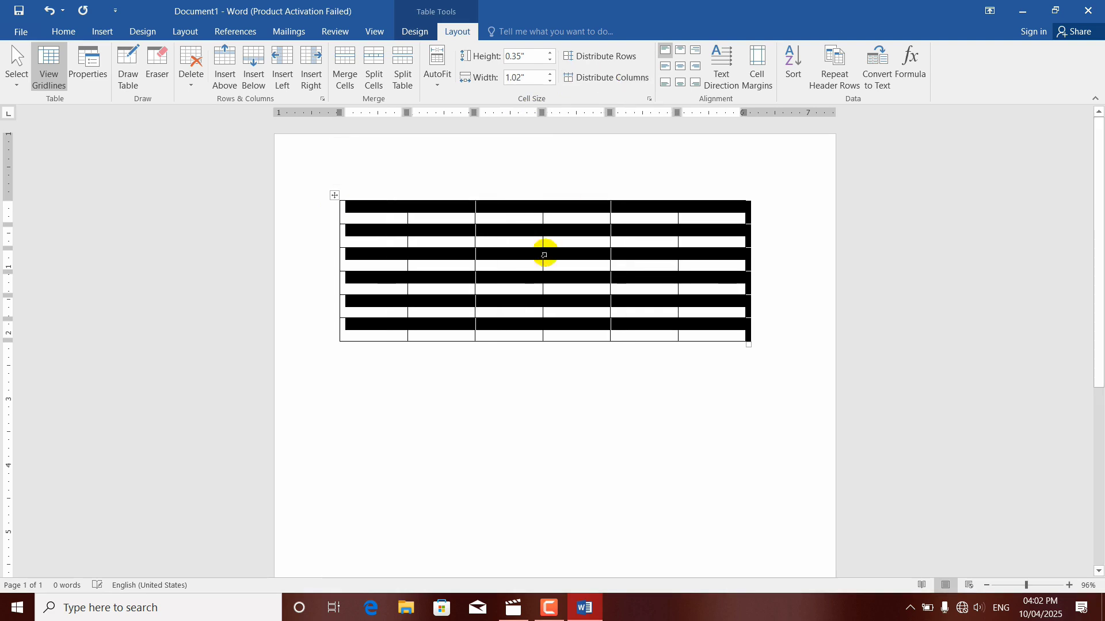
{"action": "left_click", "coordinate": [544, 254]}
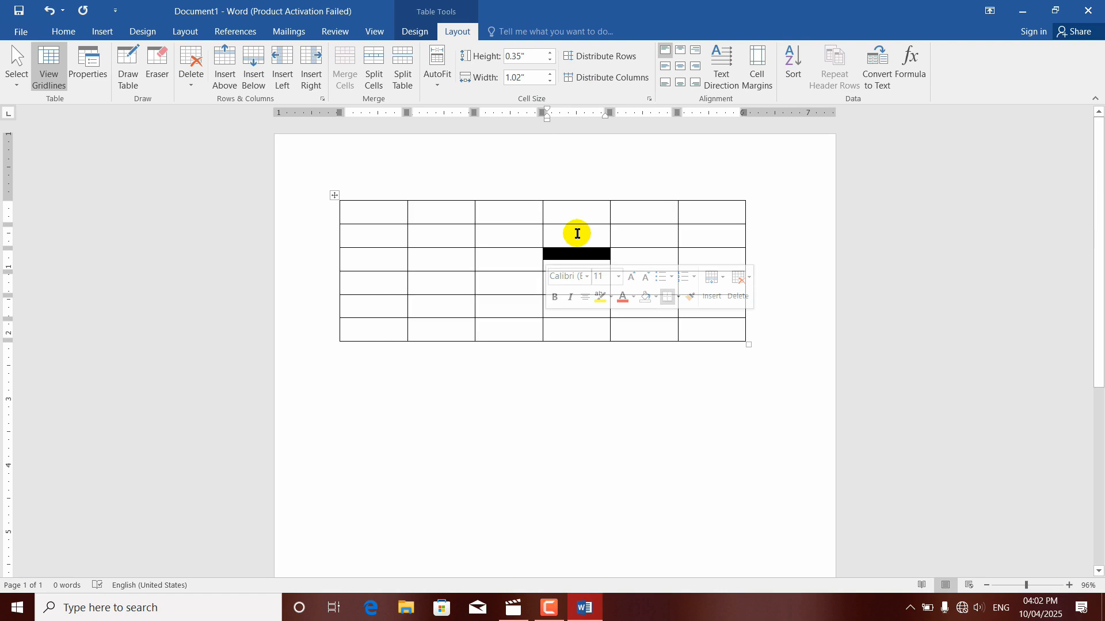
{"action": "left_click_drag", "start_coordinate": [506, 234], "coordinate": [510, 288]}
Step: Enter Kabul in the top row's third cell and widen that column to about 1.45 inches
{"action": "left_click", "coordinate": [504, 223]}
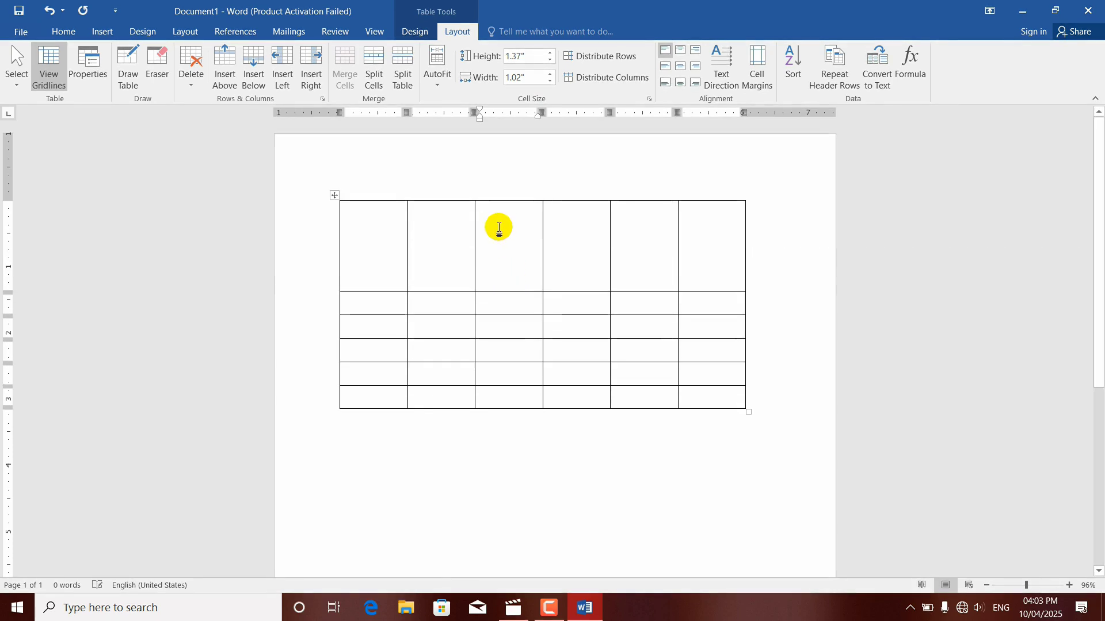
{"action": "type", "text": "kanu "}
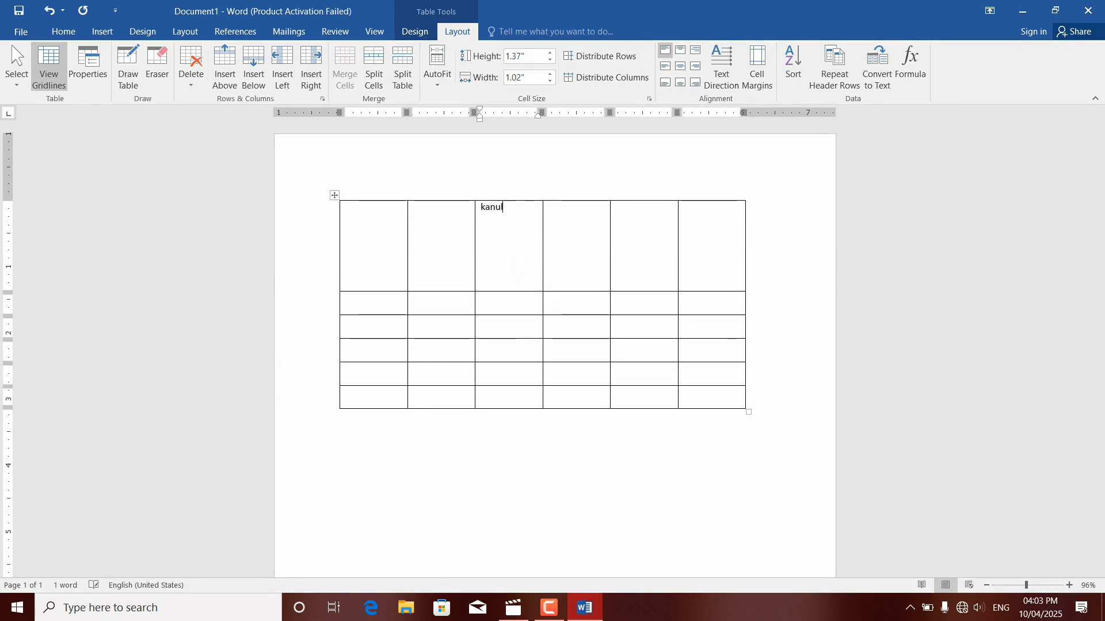
{"action": "type", "text": "a"}
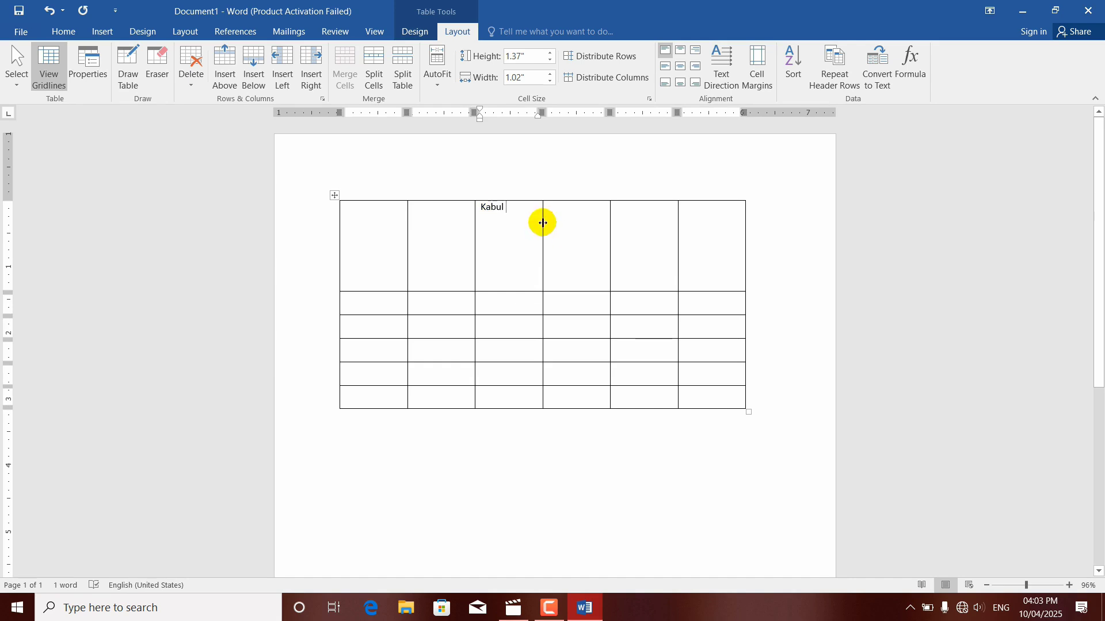
{"action": "left_click_drag", "start_coordinate": [543, 222], "coordinate": [571, 225]}
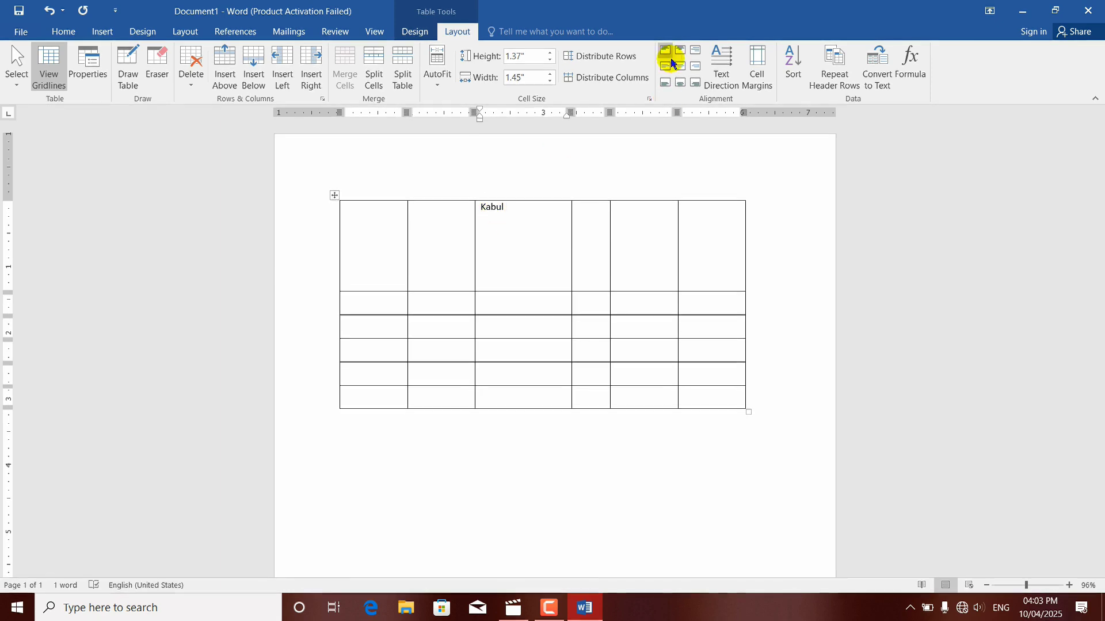
Step: Try the top centre and top right alignments on the Kabul text in the top row's third cell
{"action": "left_click", "coordinate": [679, 53]}
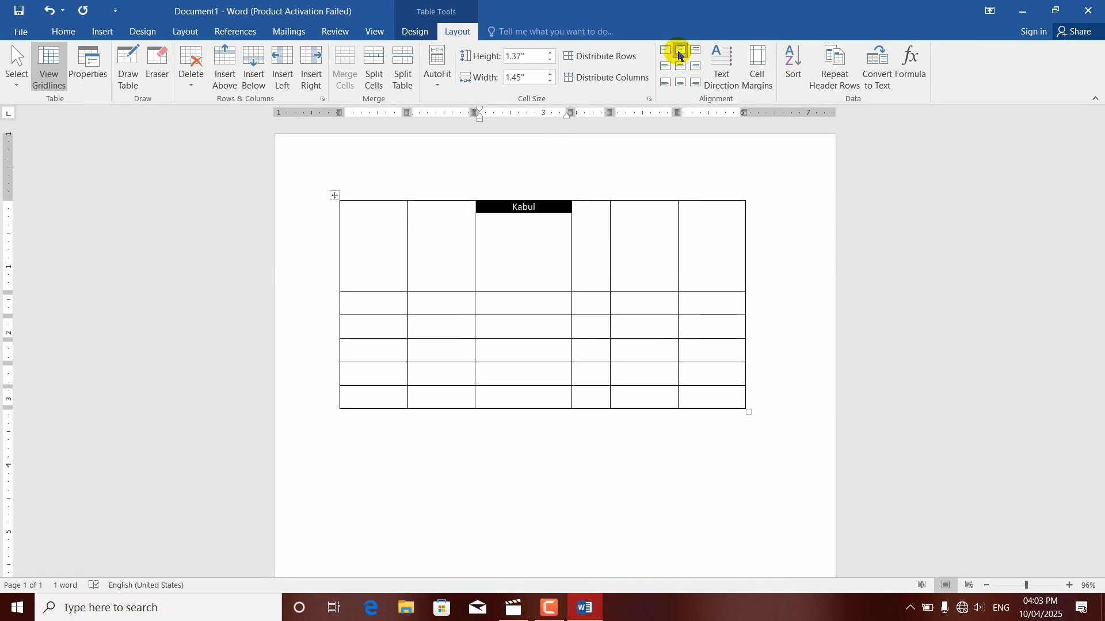
{"action": "left_click", "coordinate": [530, 219]}
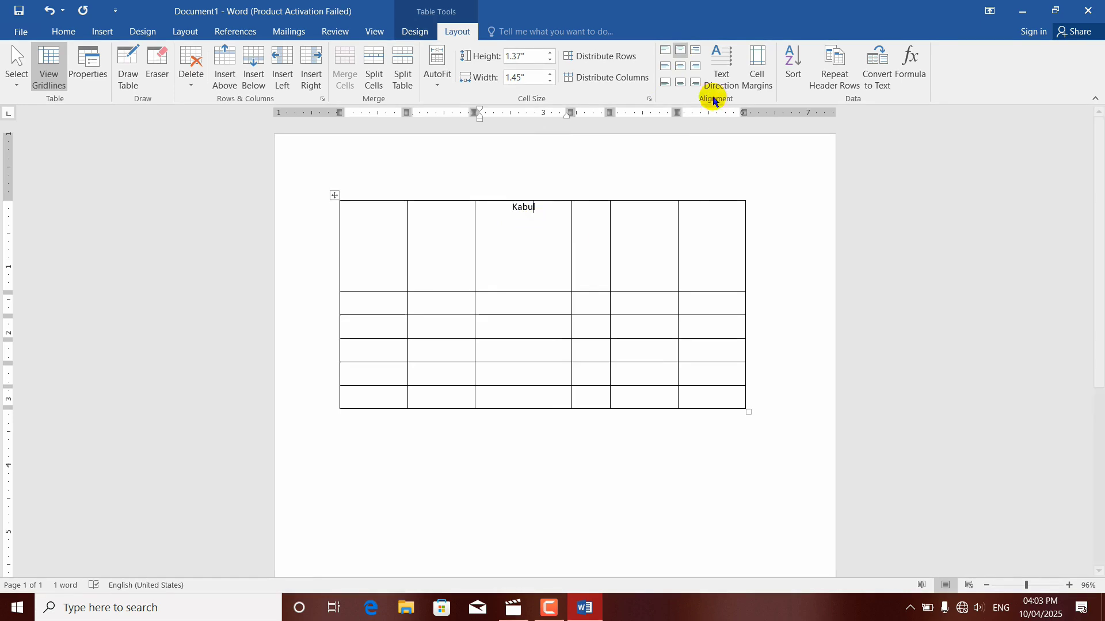
{"action": "left_click", "coordinate": [694, 51]}
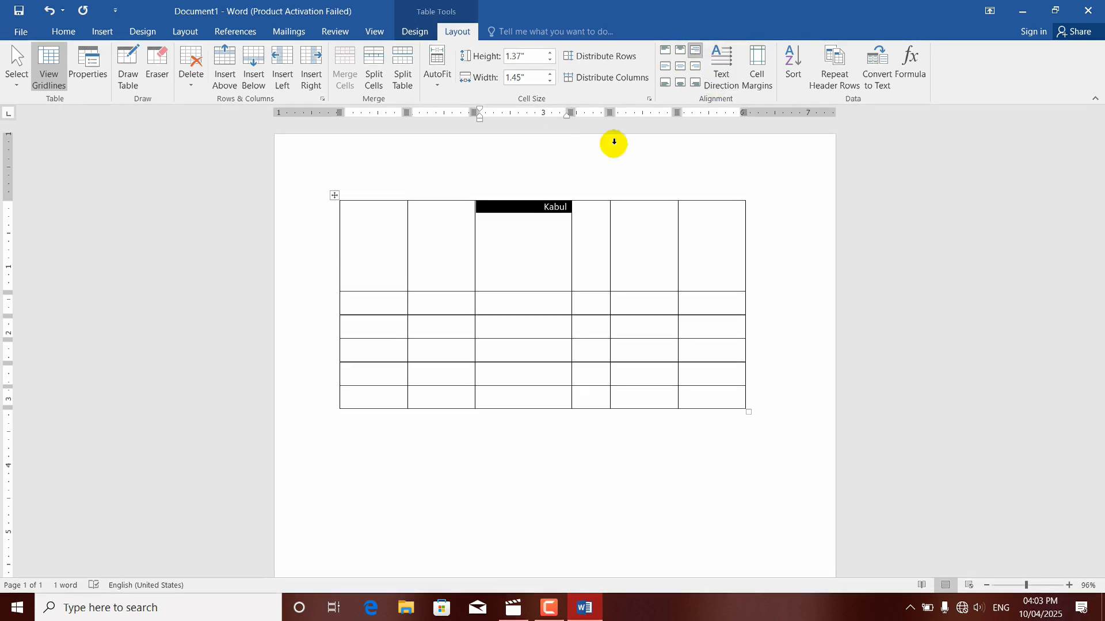
{"action": "left_click", "coordinate": [549, 246]}
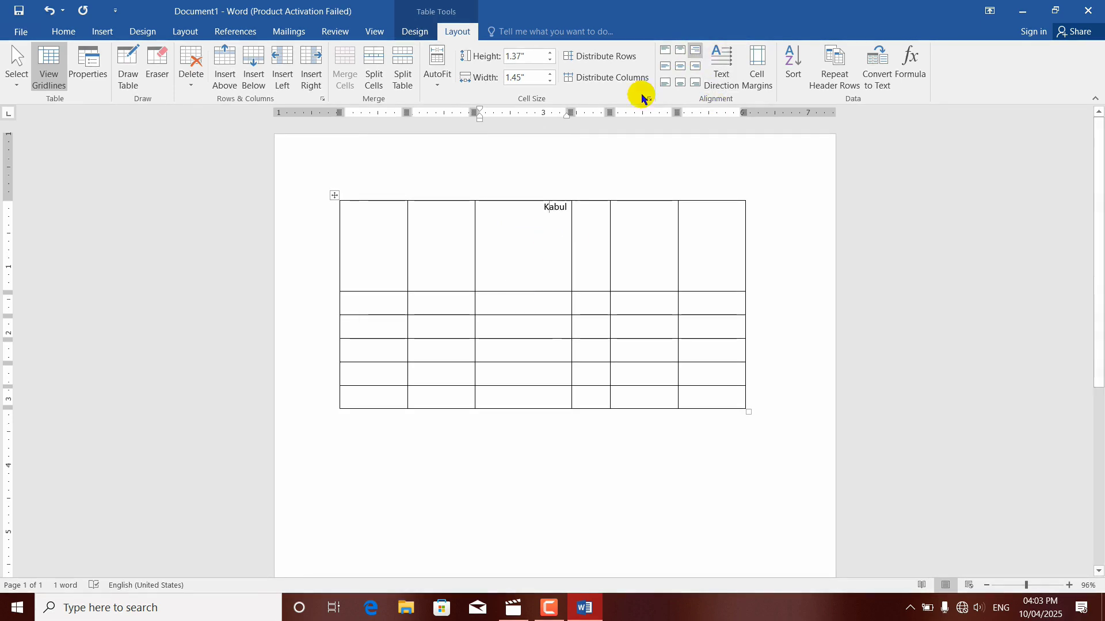
Step: Run the third cell's Kabul text through the left, centre and right alignments at middle height and at the cell's bottom
{"action": "left_click", "coordinate": [665, 67]}
{"action": "left_click", "coordinate": [681, 68]}
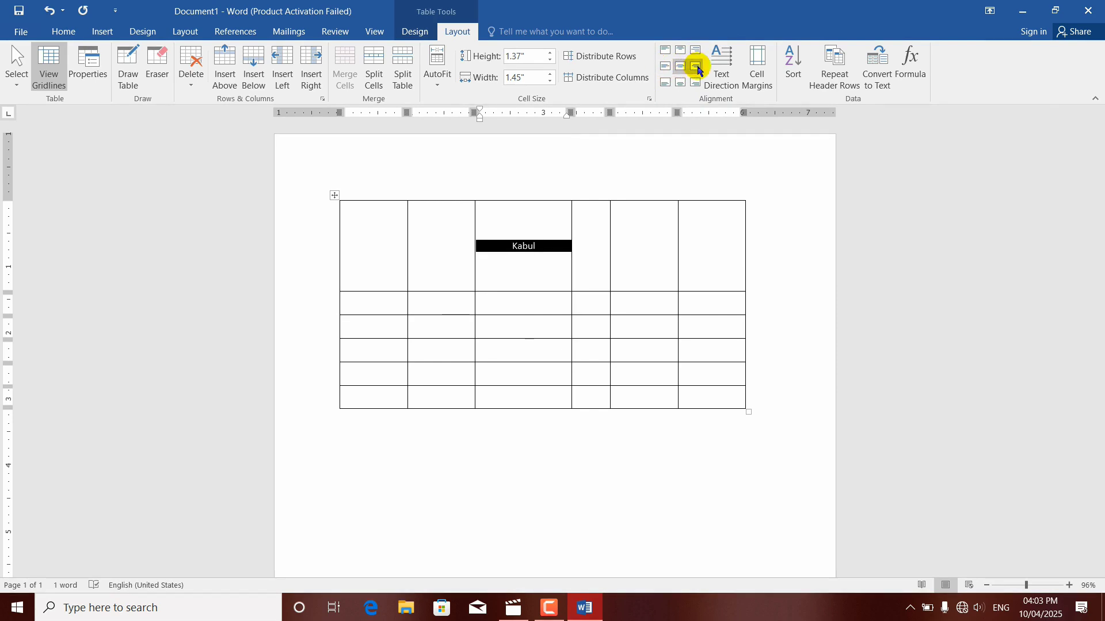
{"action": "left_click", "coordinate": [696, 66]}
{"action": "left_click", "coordinate": [665, 83]}
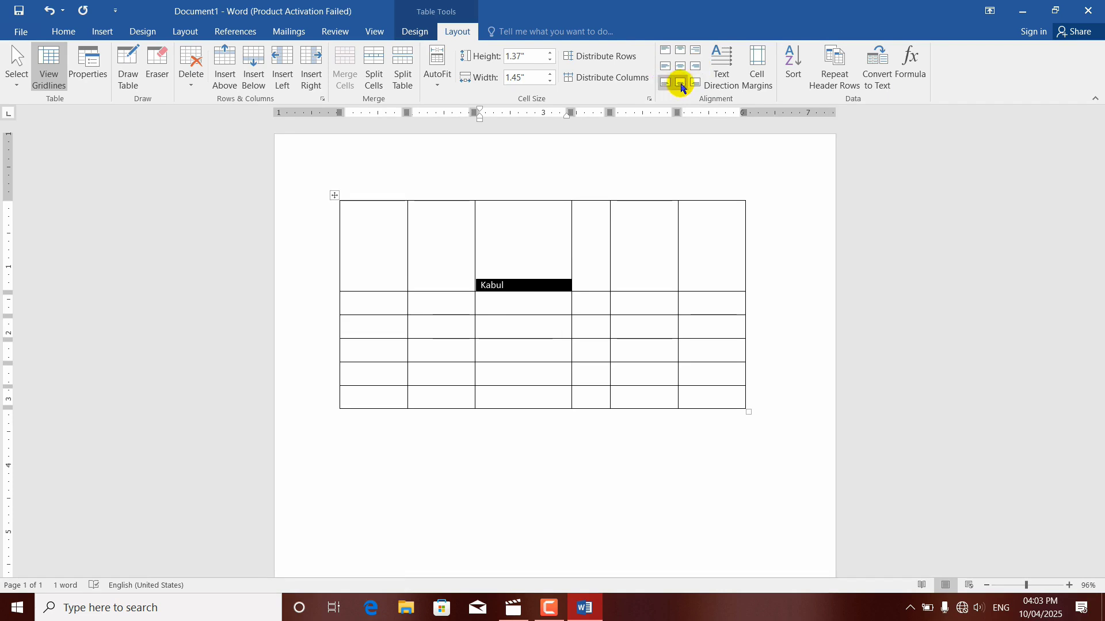
{"action": "left_click", "coordinate": [680, 84]}
{"action": "left_click", "coordinate": [696, 84]}
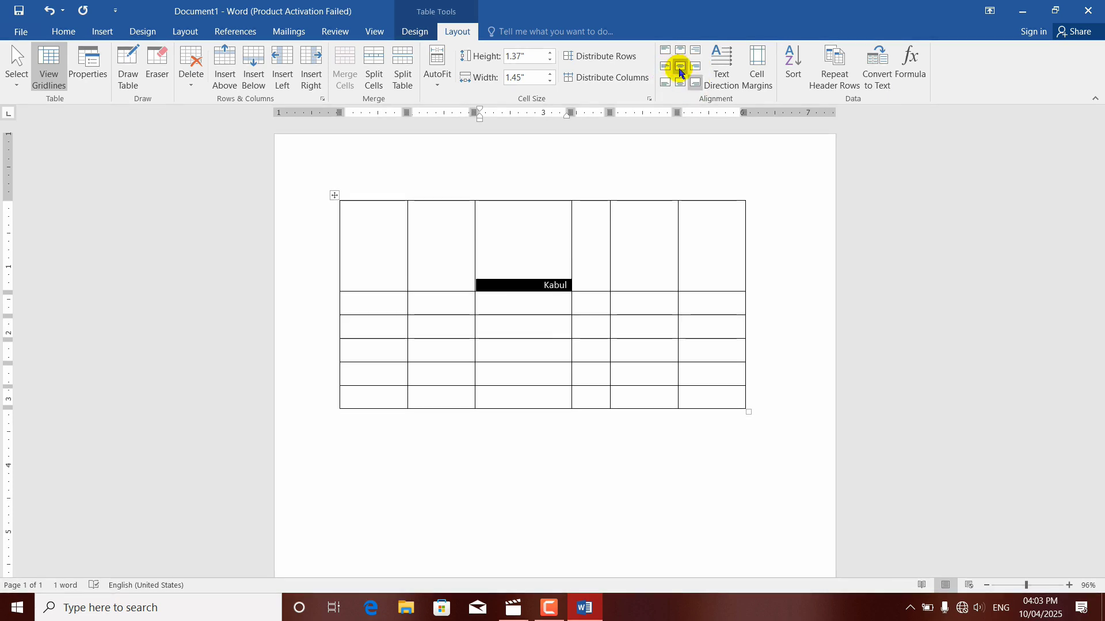
Step: Centre the third cell's text horizontally and vertically, and enter Kabul in the top row's fourth cell
{"action": "left_click", "coordinate": [680, 67]}
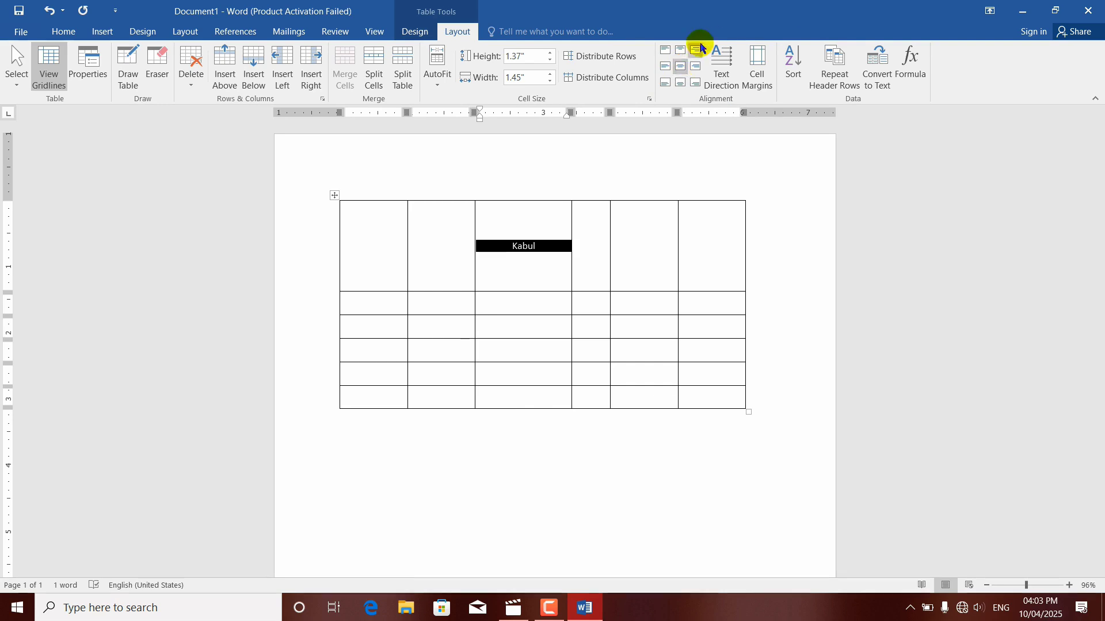
{"action": "left_click", "coordinate": [515, 269]}
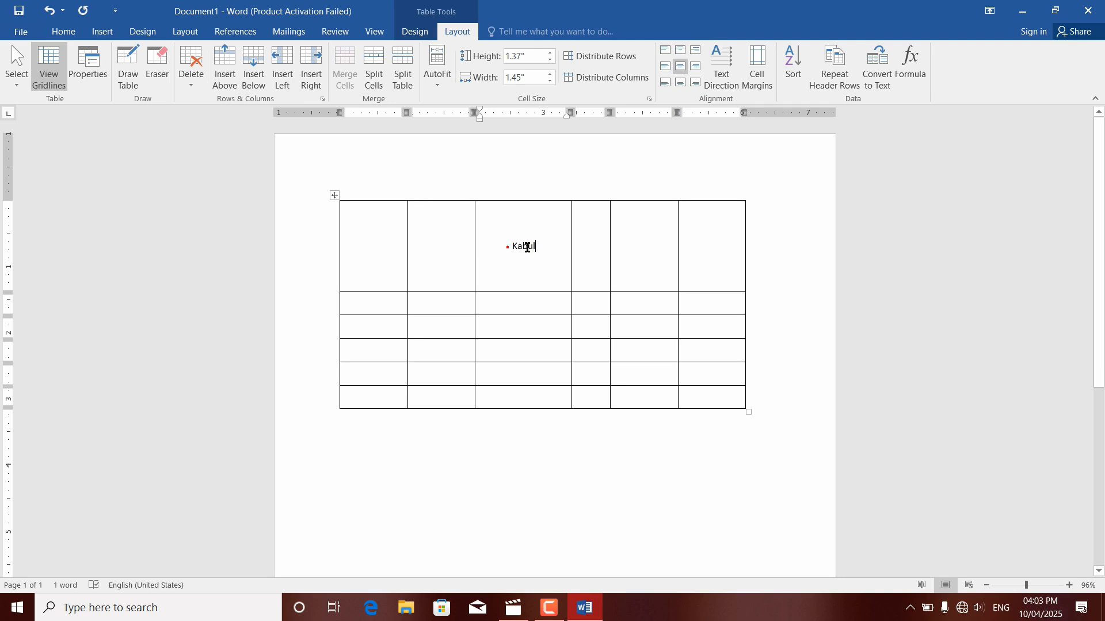
{"action": "double_click", "coordinate": [525, 247]}
{"action": "left_click", "coordinate": [543, 263]}
{"action": "left_click", "coordinate": [589, 252]}
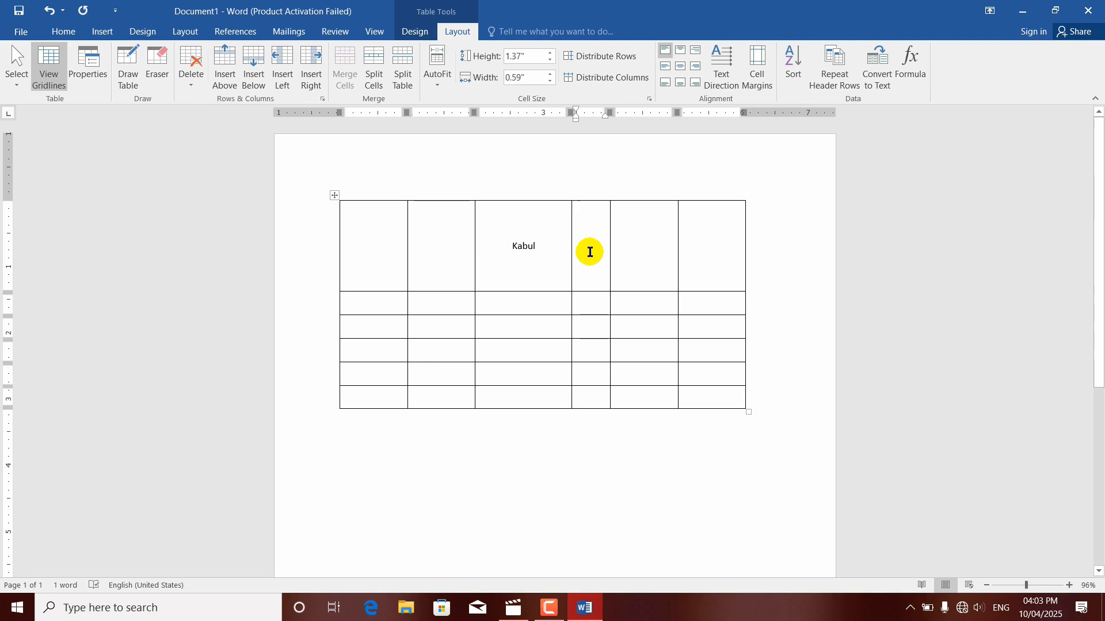
{"action": "type", "text": "kab"}
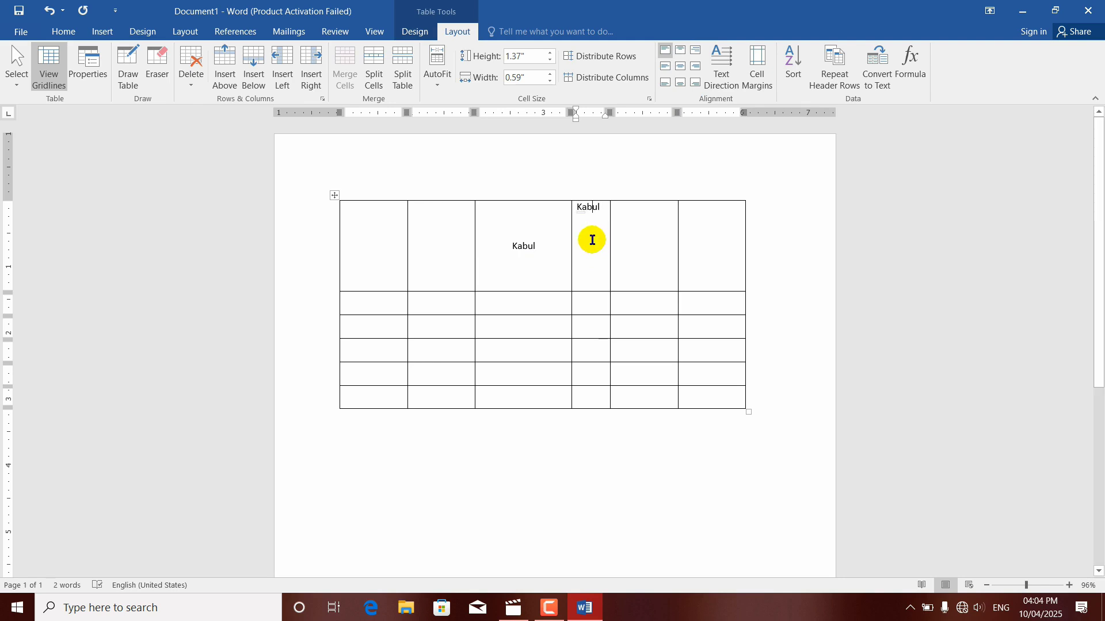
Step: Cycle the fourth cell's text direction repeatedly through both vertical orientations and back to horizontal
{"action": "left_click", "coordinate": [716, 81]}
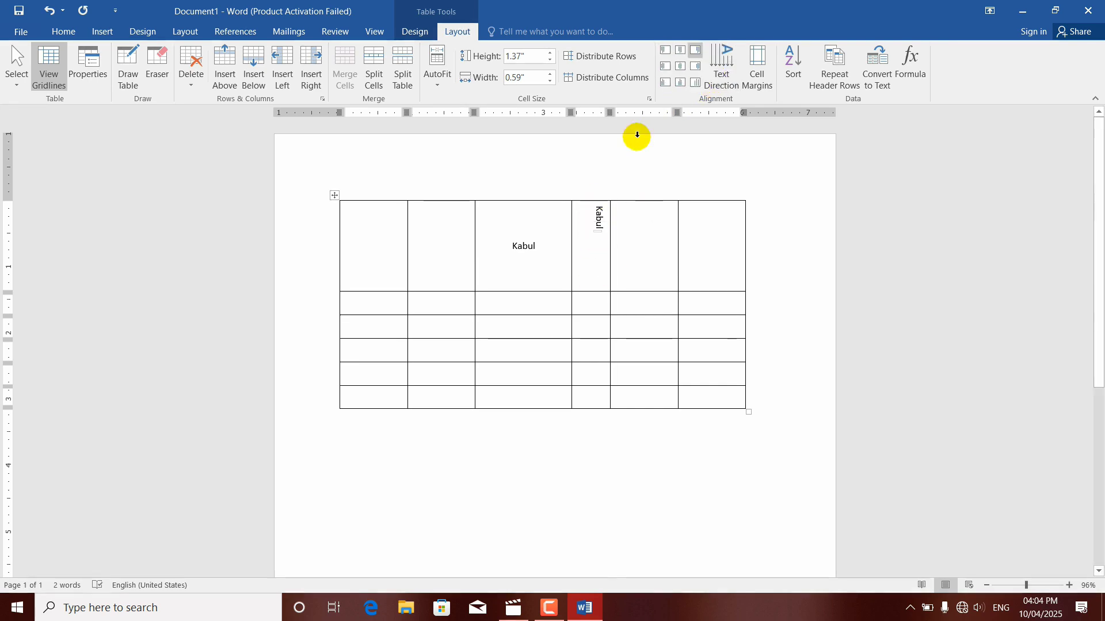
{"action": "left_click", "coordinate": [723, 78]}
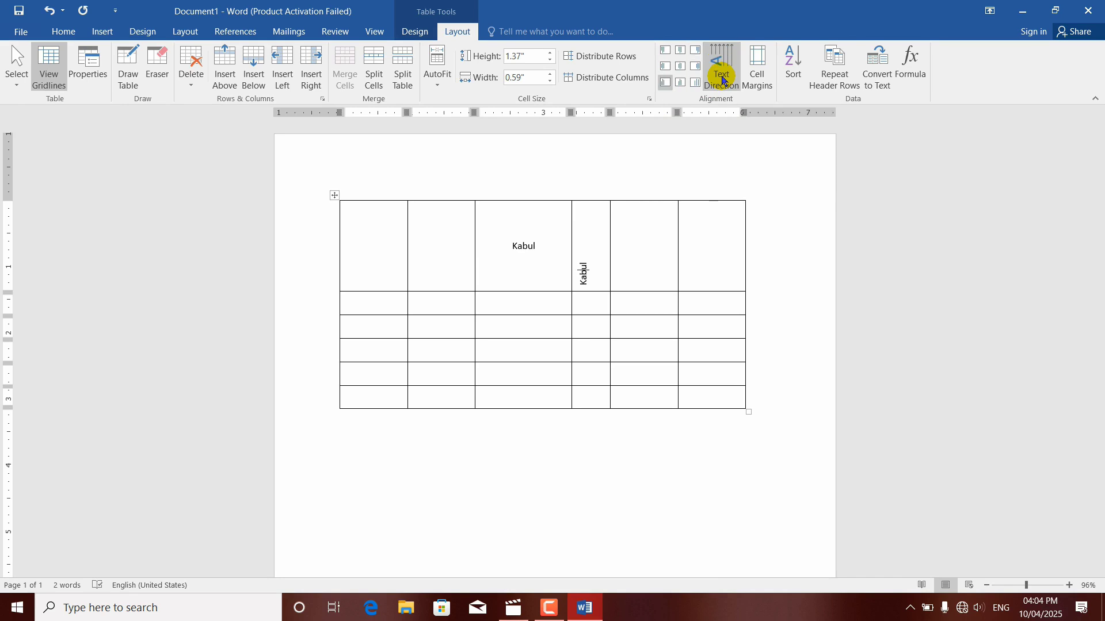
{"action": "left_click", "coordinate": [722, 78]}
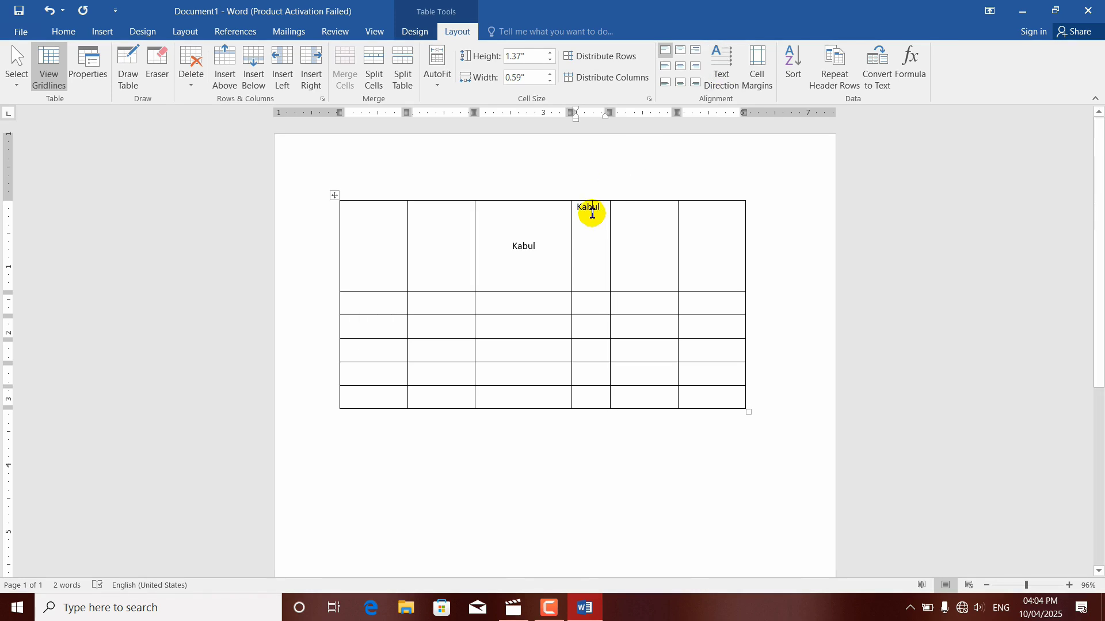
{"action": "left_click", "coordinate": [722, 72]}
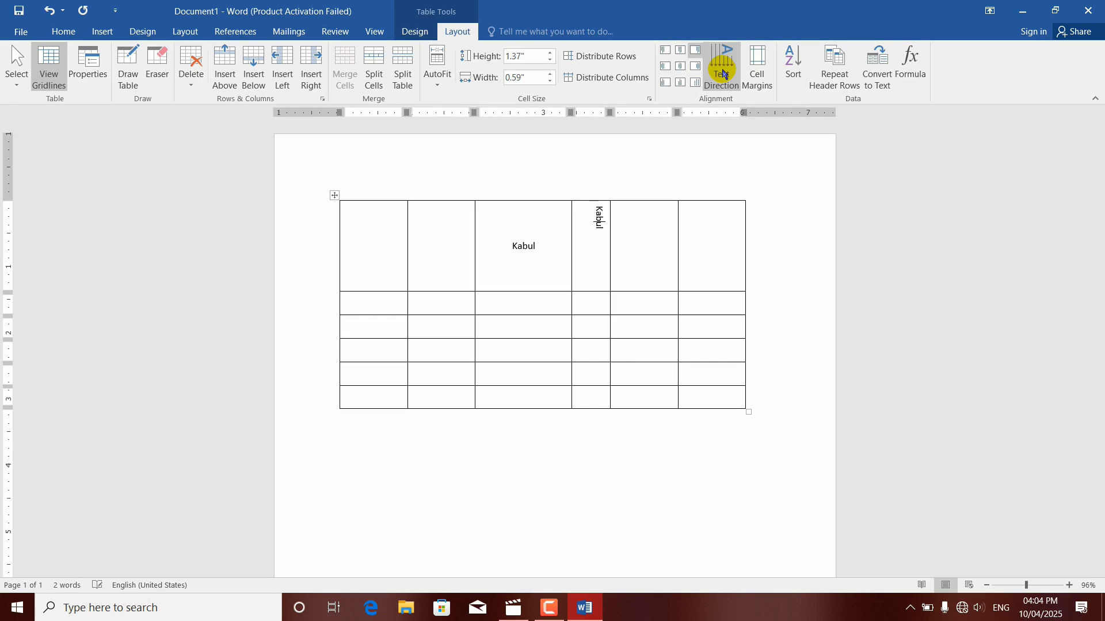
{"action": "left_click", "coordinate": [723, 72]}
{"action": "left_click", "coordinate": [724, 72]}
{"action": "left_click", "coordinate": [723, 72]}
{"action": "left_click", "coordinate": [723, 72]}
{"action": "left_click", "coordinate": [724, 72]}
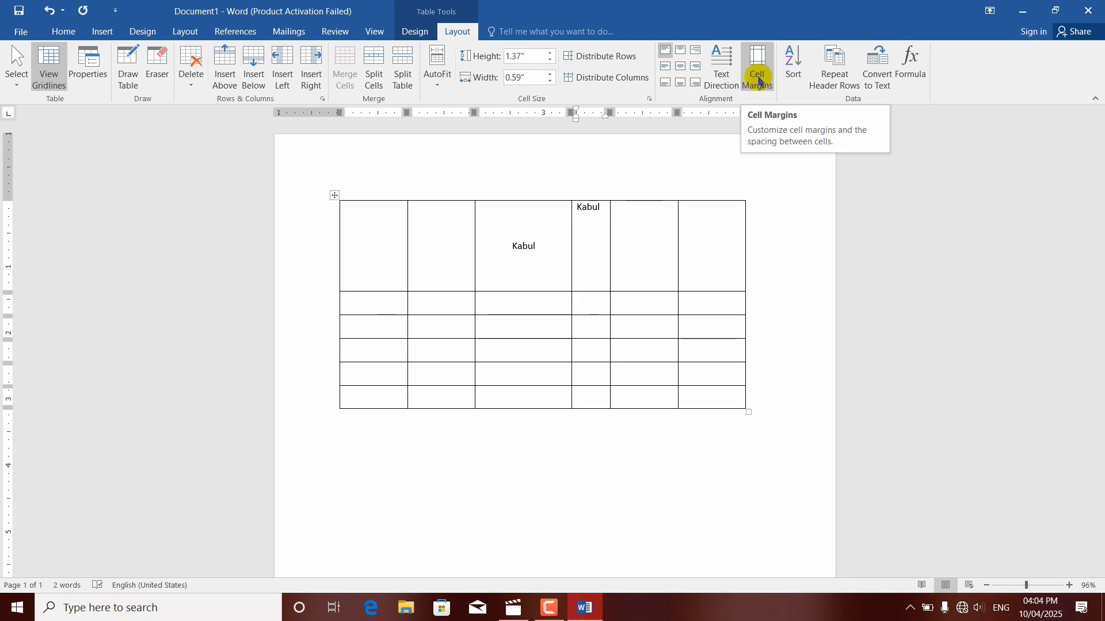
Step: Fill the second row's second cell with the unbroken filler text kfjsdkjfkjdslkfjsdfkldsjfklsjdklfjlksdjfklj
{"action": "left_click", "coordinate": [458, 272]}
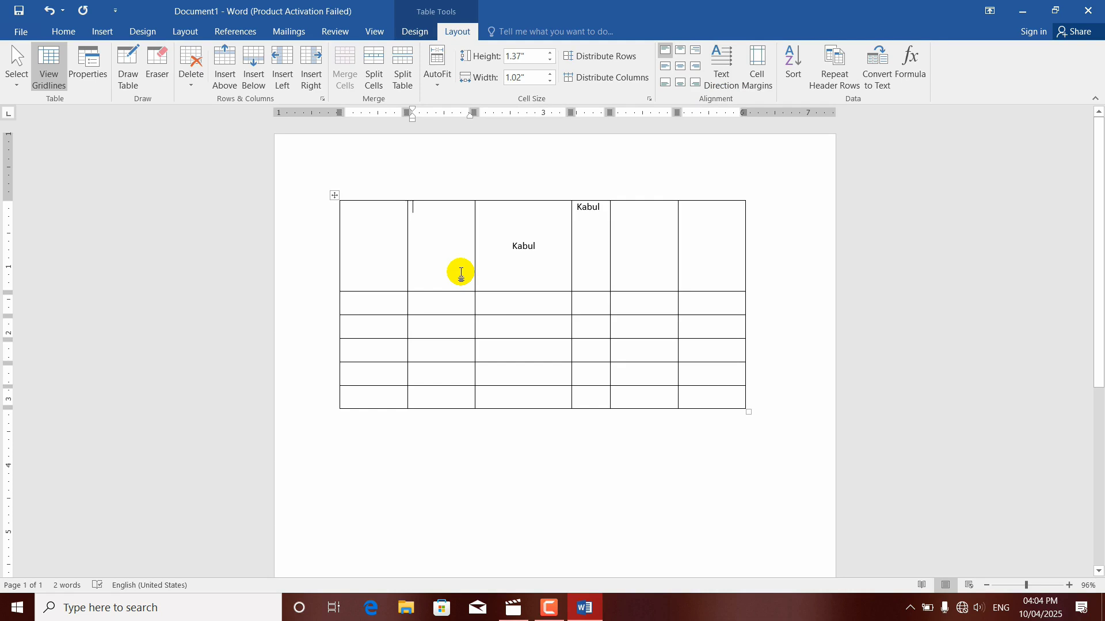
{"action": "left_click", "coordinate": [445, 301]}
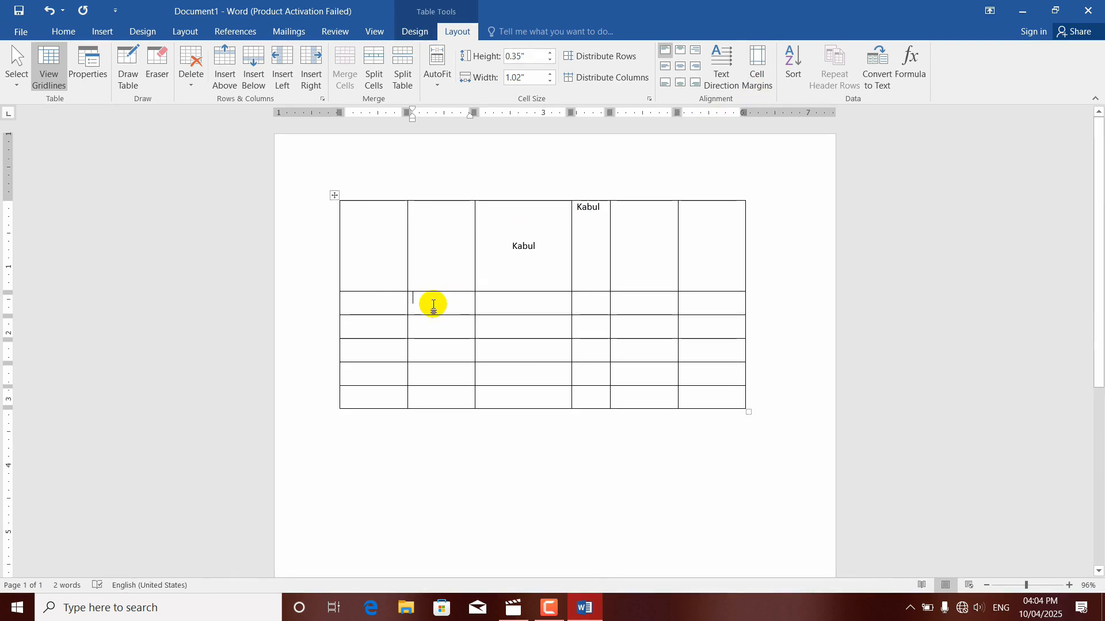
{"action": "type", "text": "kfjsdkjfkjdslkfjsdfkldsjfk"}
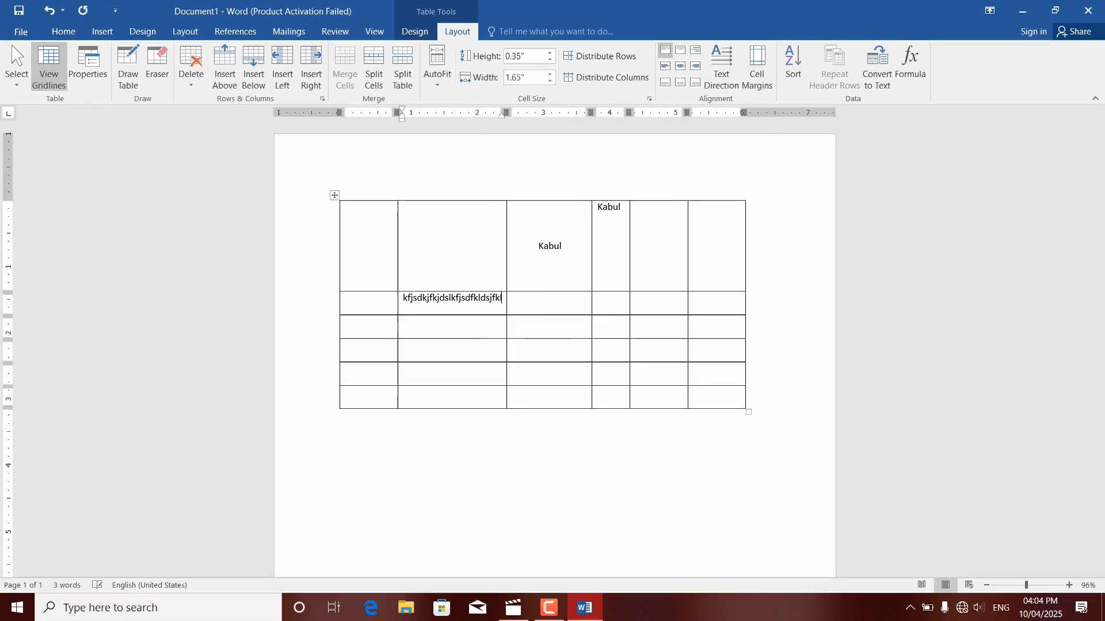
{"action": "type", "text": "lsjdklfjlksdjfklj"}
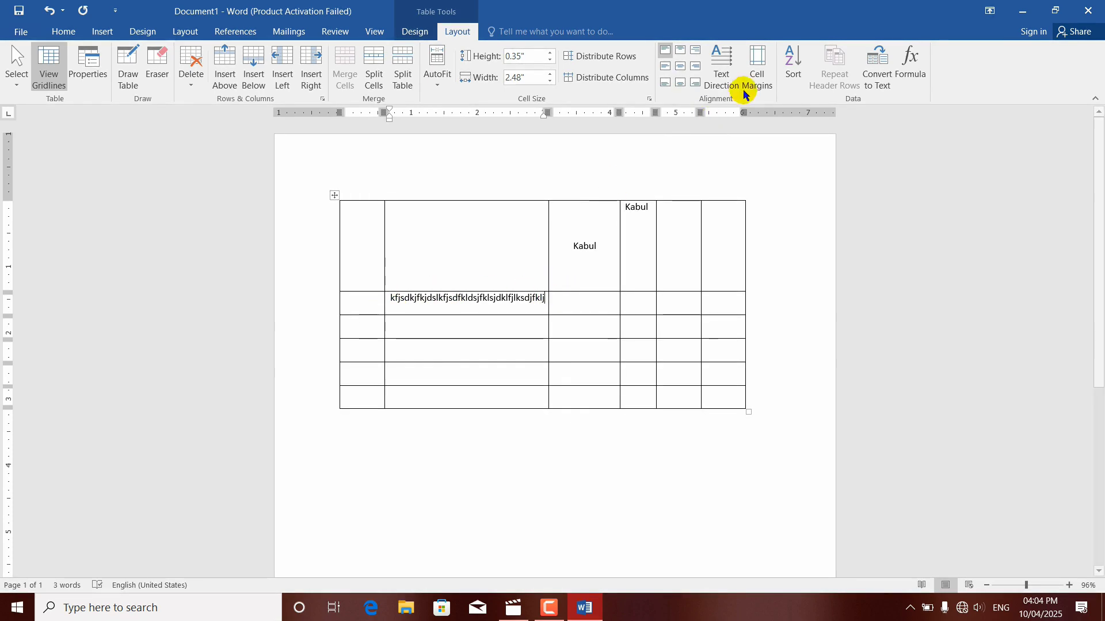
Step: Set the table's default cell margins to 0.05" at the top and 0.06" at the bottom
{"action": "left_click", "coordinate": [757, 65]}
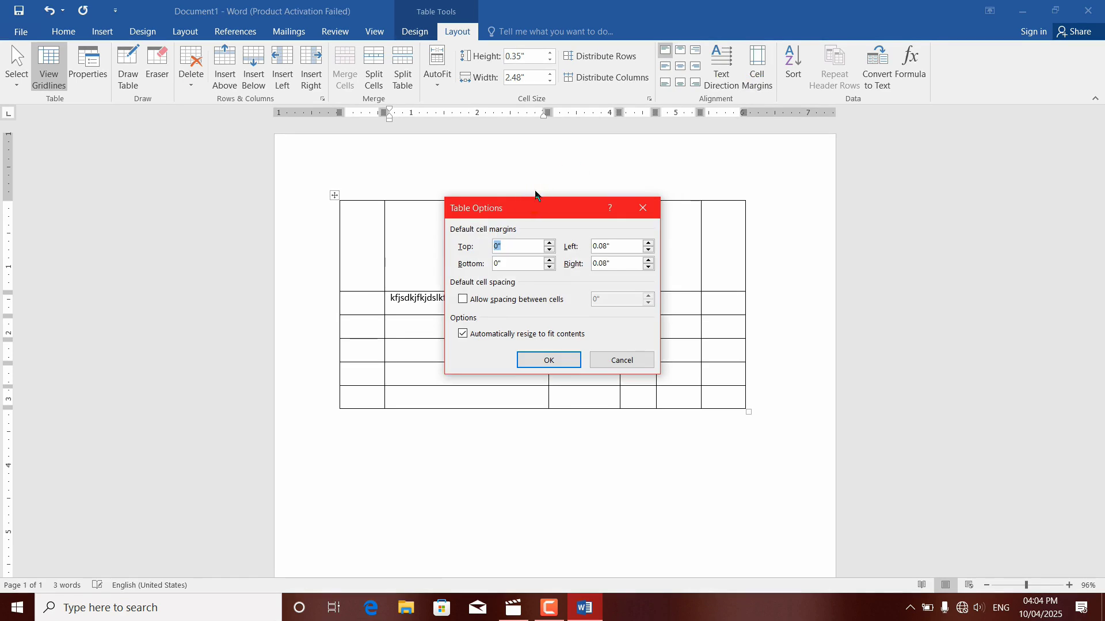
{"action": "left_click_drag", "start_coordinate": [537, 202], "coordinate": [525, 188]}
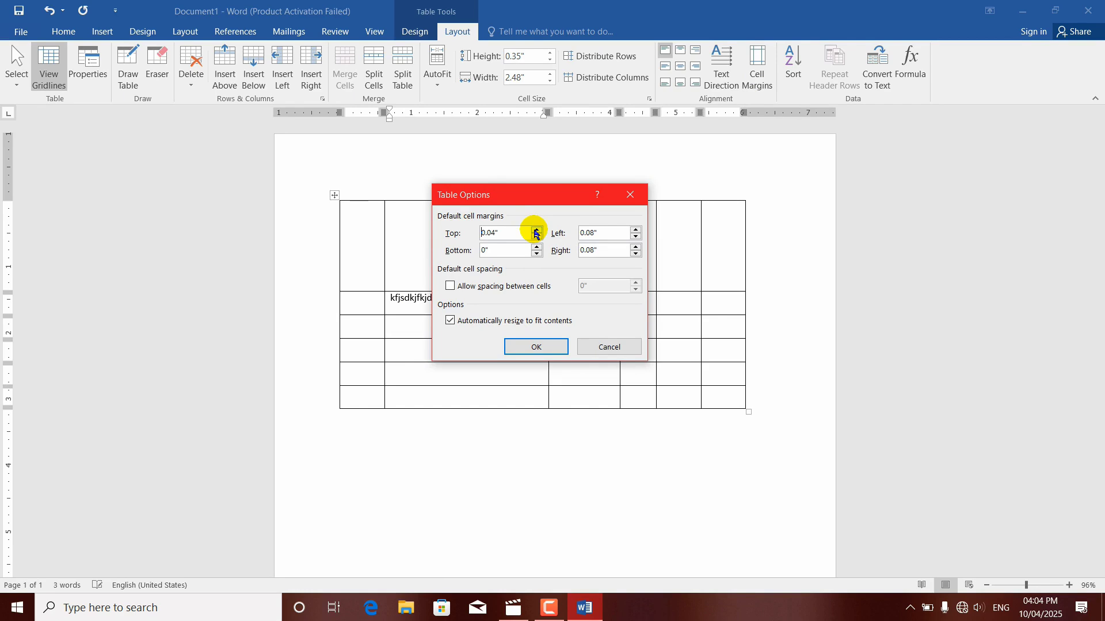
{"action": "left_click", "coordinate": [536, 236]}
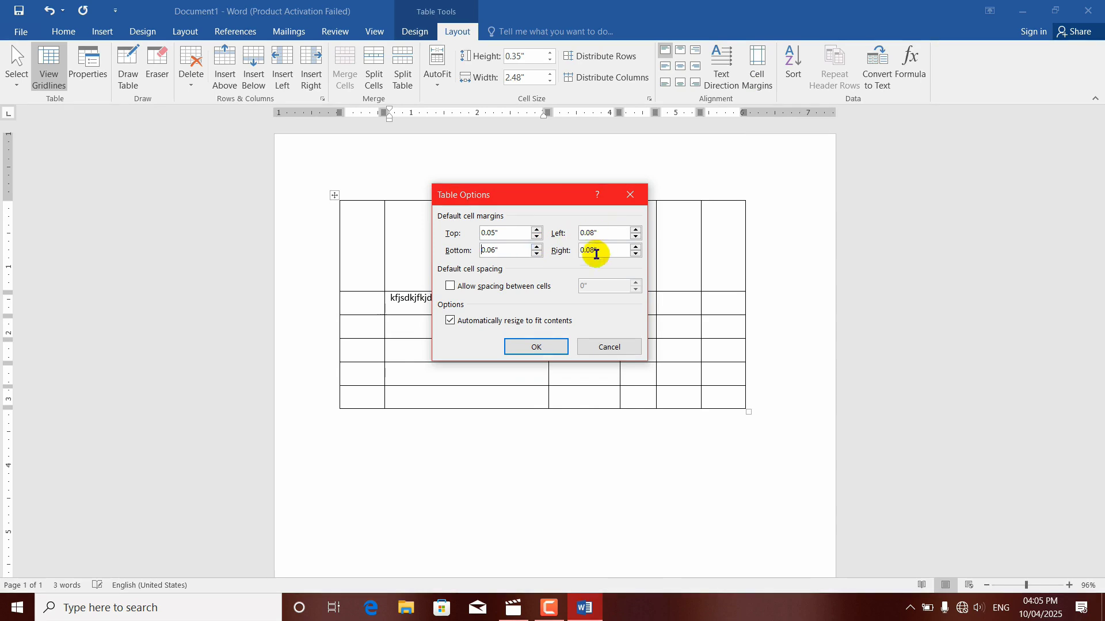
{"action": "left_click", "coordinate": [535, 346]}
{"action": "left_click", "coordinate": [410, 309]}
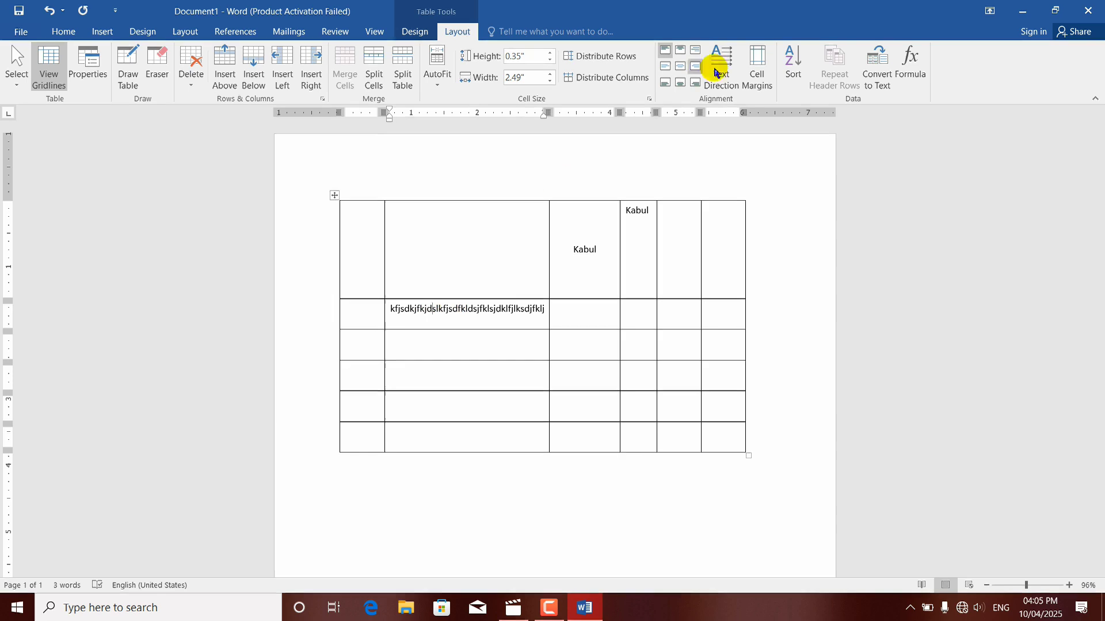
Step: Reset the table's default top and bottom cell margins to 0"
{"action": "left_click", "coordinate": [756, 70]}
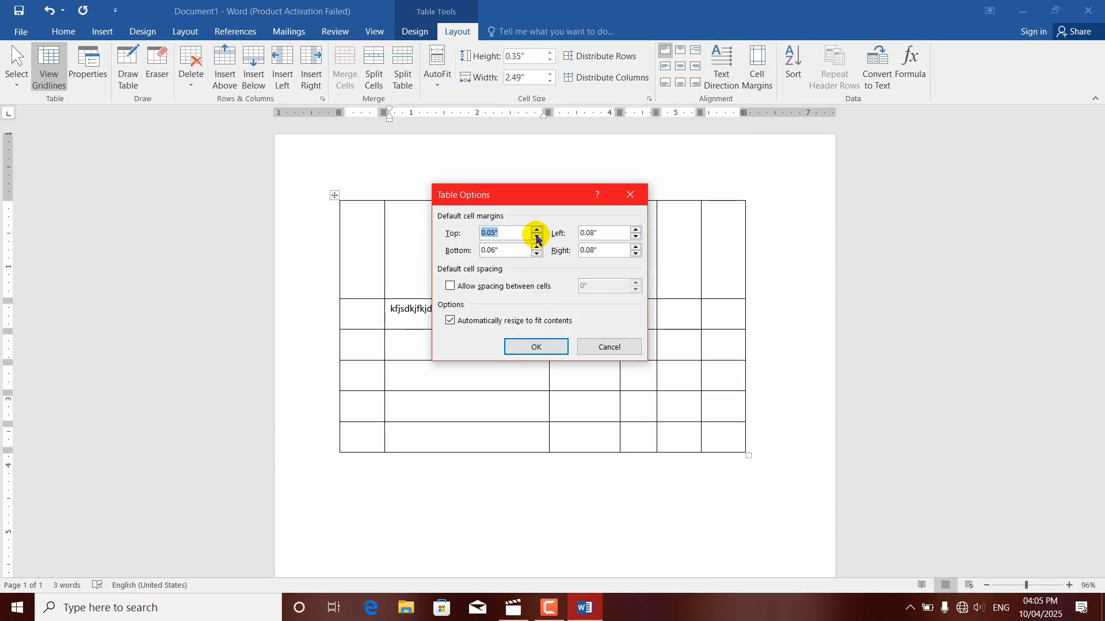
{"action": "left_click", "coordinate": [537, 236]}
{"action": "left_click", "coordinate": [537, 237]}
{"action": "left_click", "coordinate": [537, 236]}
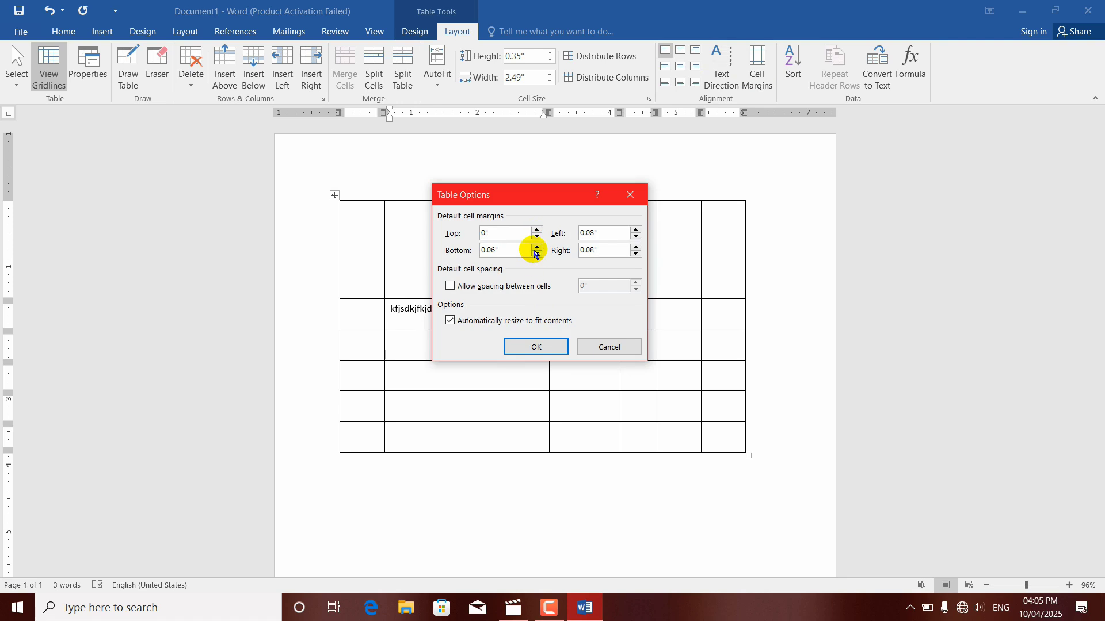
{"action": "left_click", "coordinate": [537, 254]}
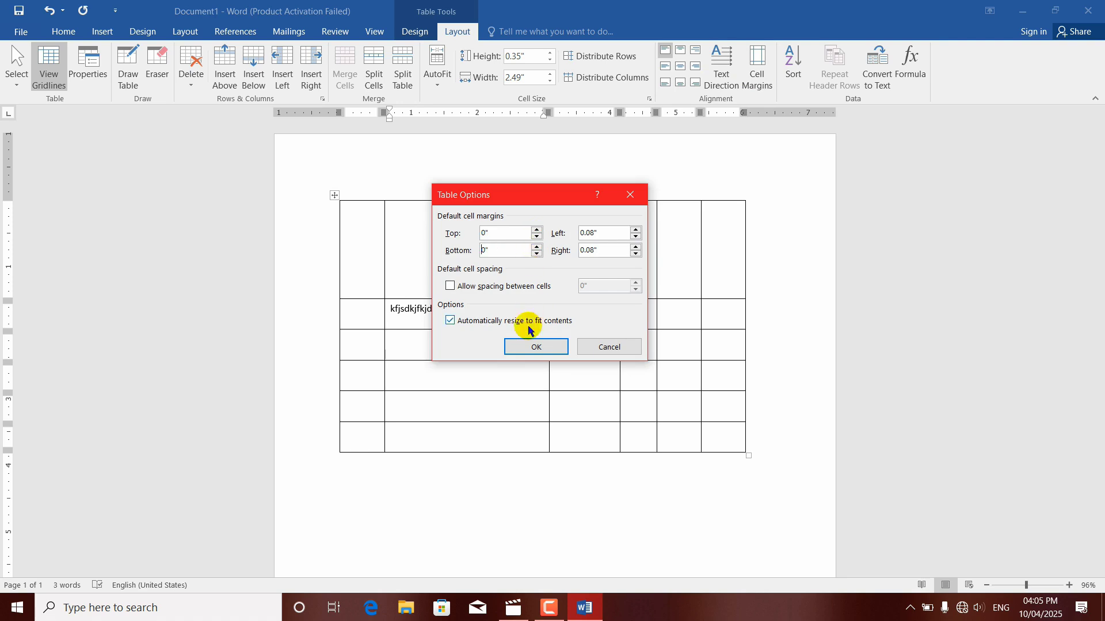
{"action": "left_click", "coordinate": [528, 345]}
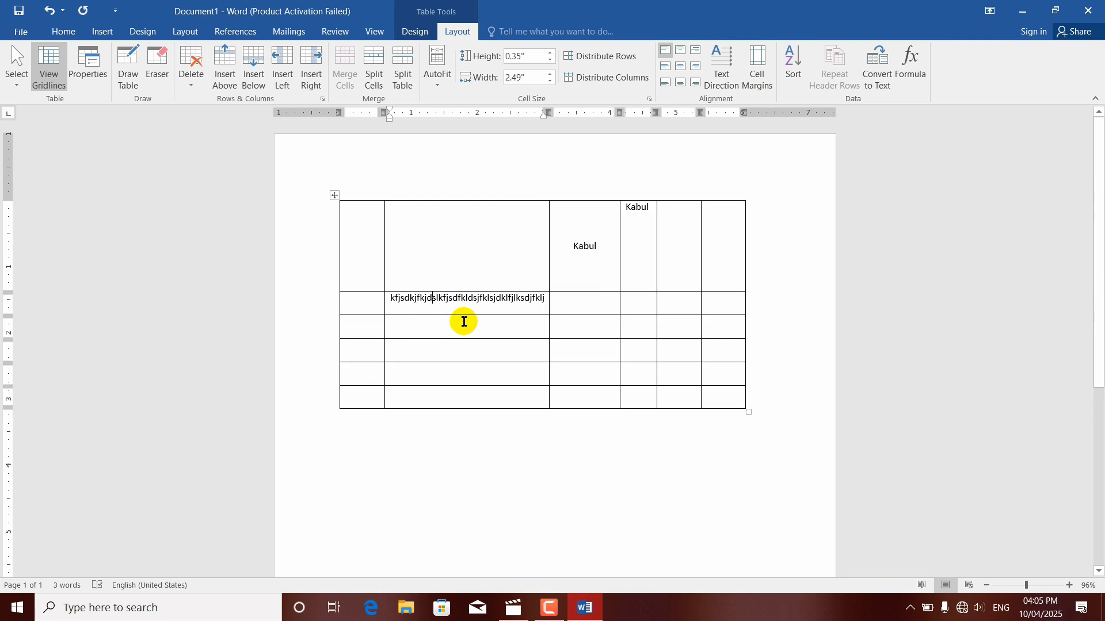
Step: Allow spacing between the table's cells and increase the default cell spacing
{"action": "left_click", "coordinate": [757, 72]}
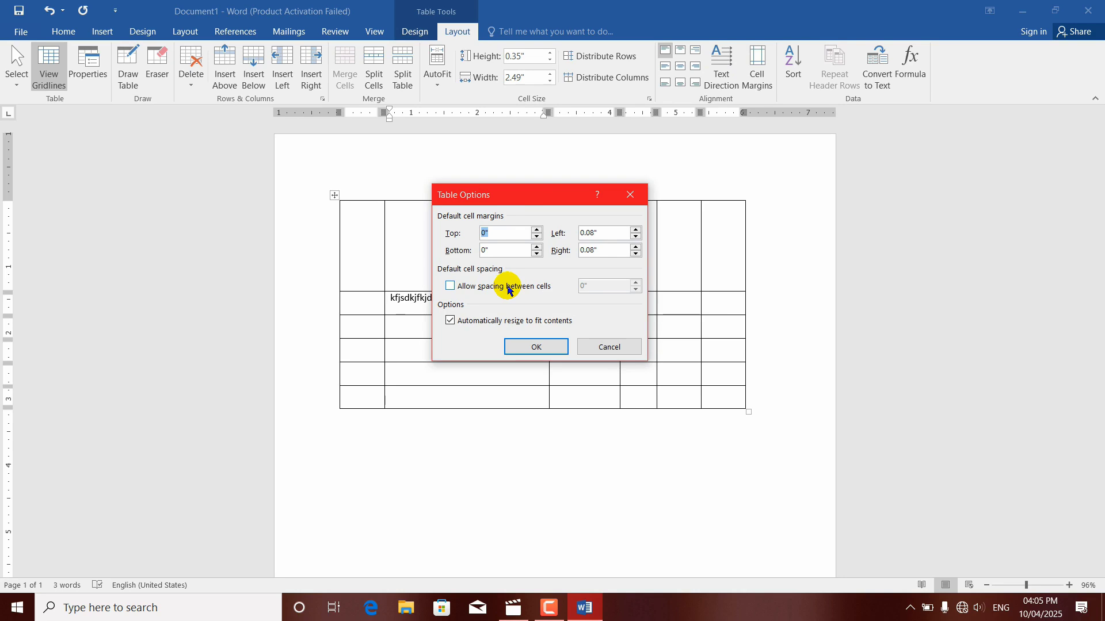
{"action": "left_click", "coordinate": [450, 286]}
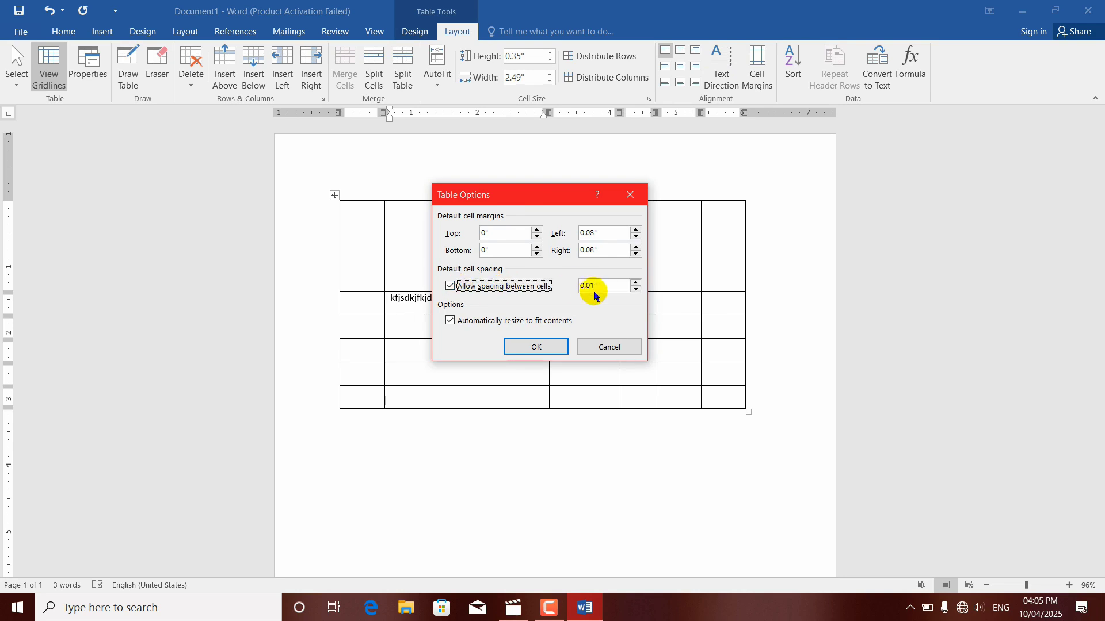
{"action": "left_click", "coordinate": [636, 283]}
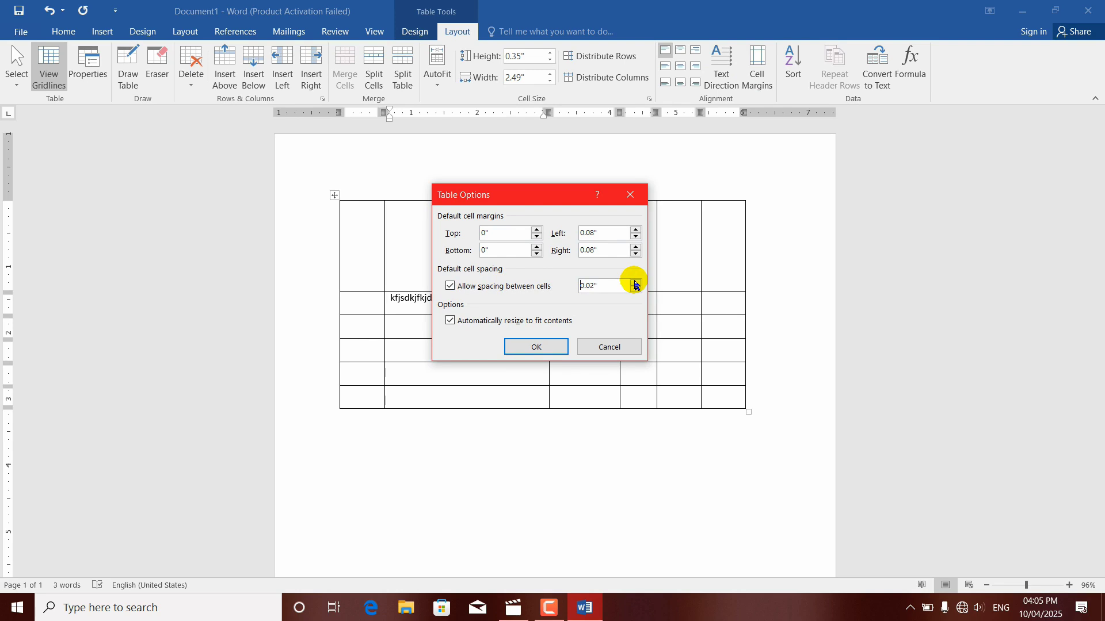
{"action": "left_click", "coordinate": [532, 346]}
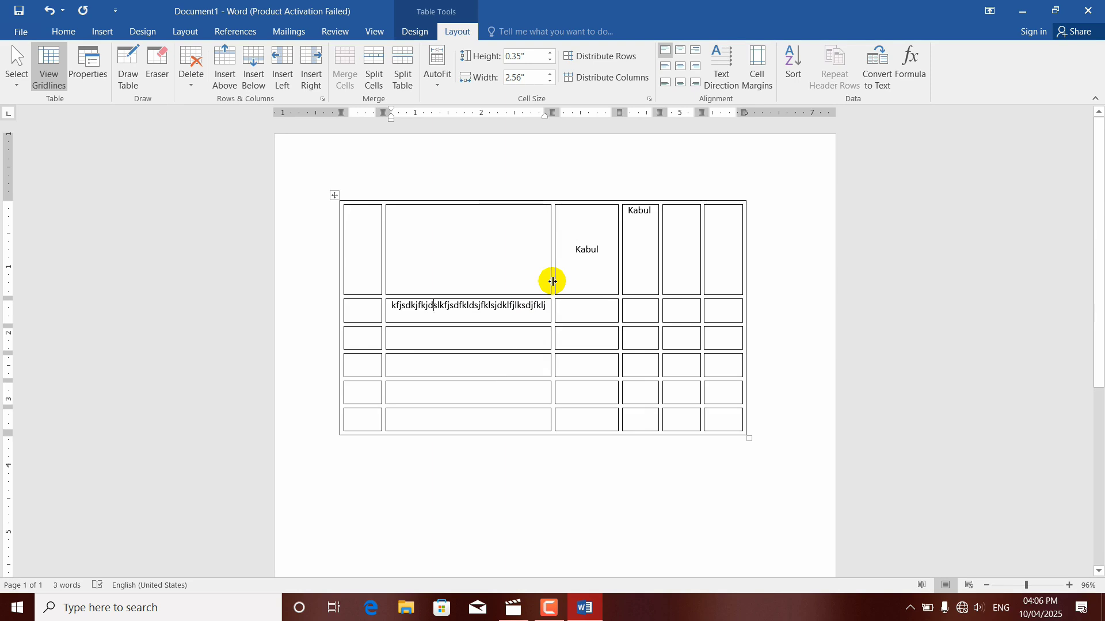
Step: Reduce the table's default spacing between cells while keeping the spacing option enabled
{"action": "mouse_move", "coordinate": [666, 199]}
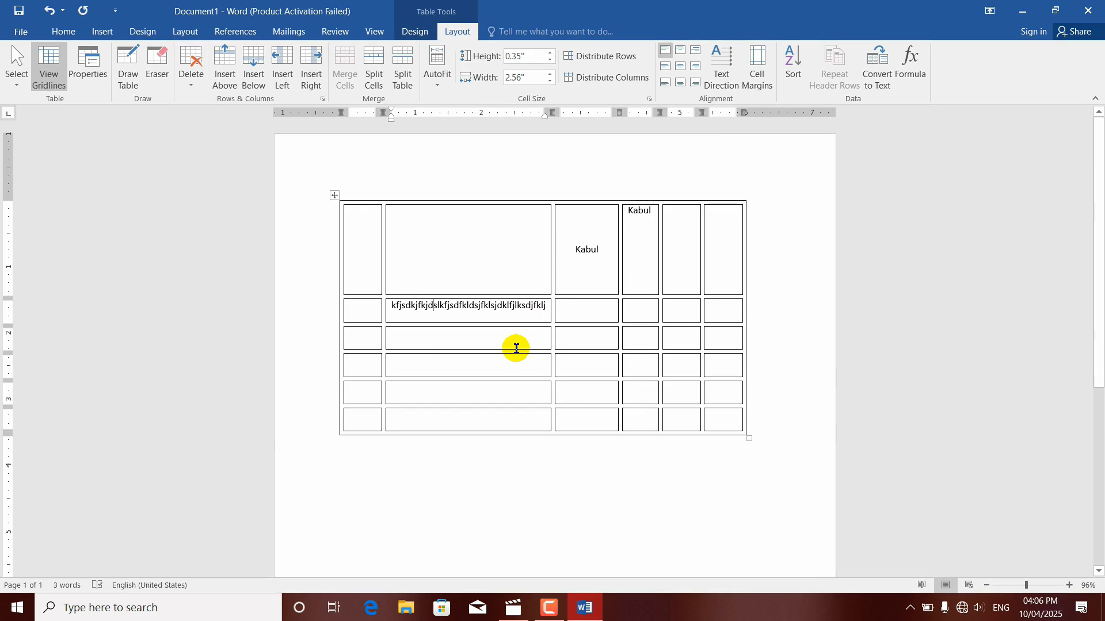
{"action": "left_click", "coordinate": [758, 69]}
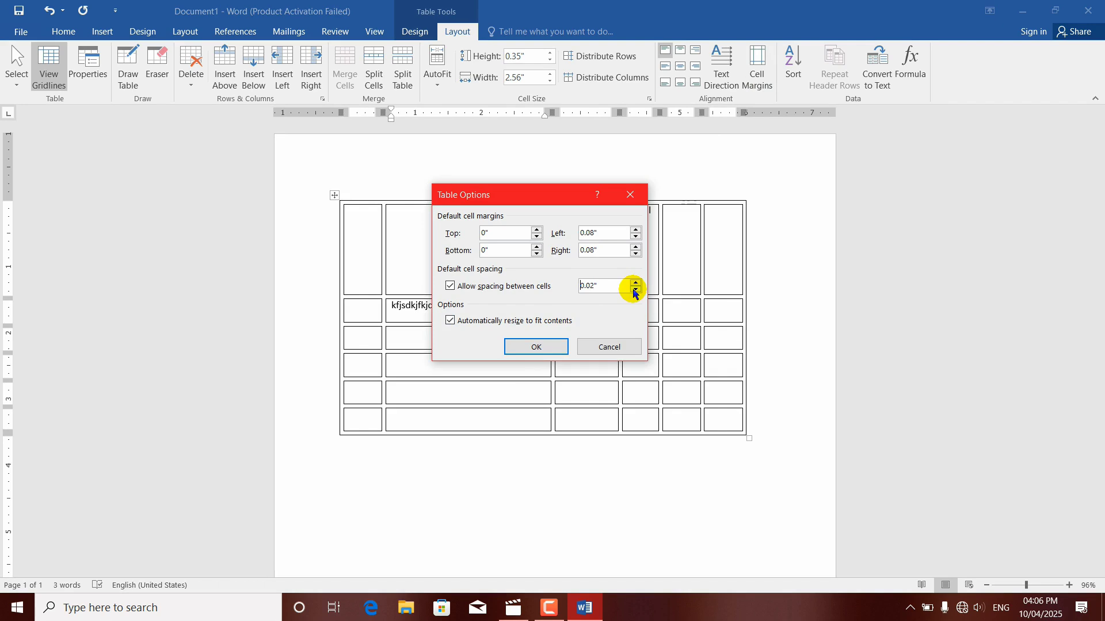
{"action": "left_click", "coordinate": [520, 346]}
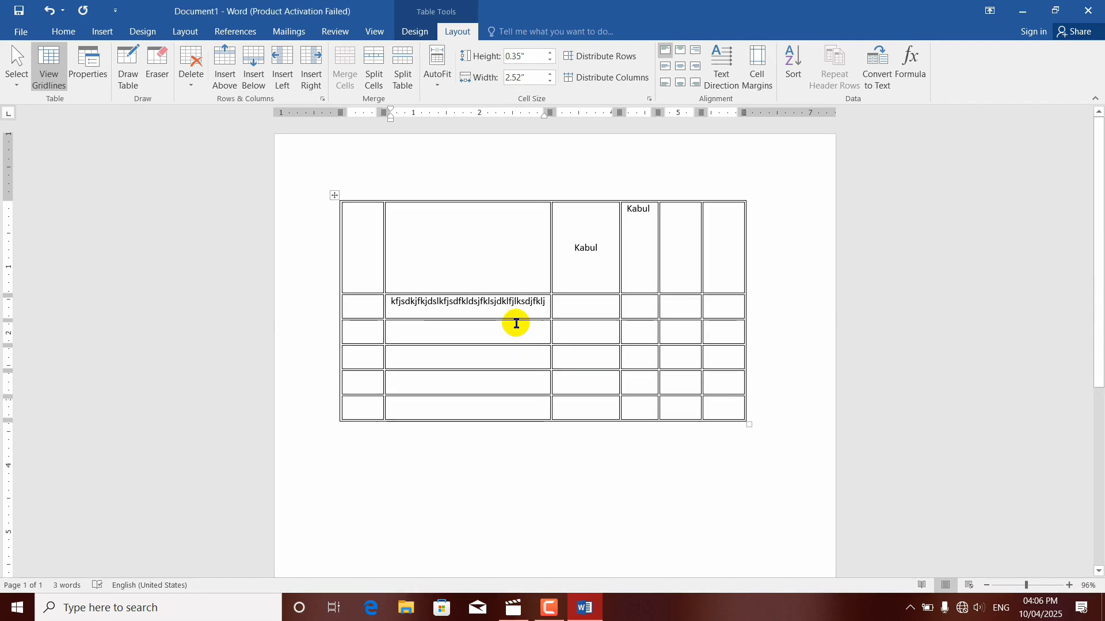
Step: Switch automatic resizing to fit contents off and back on, apply the table options, and nudge the second column's right border slightly left
{"action": "left_click", "coordinate": [758, 72]}
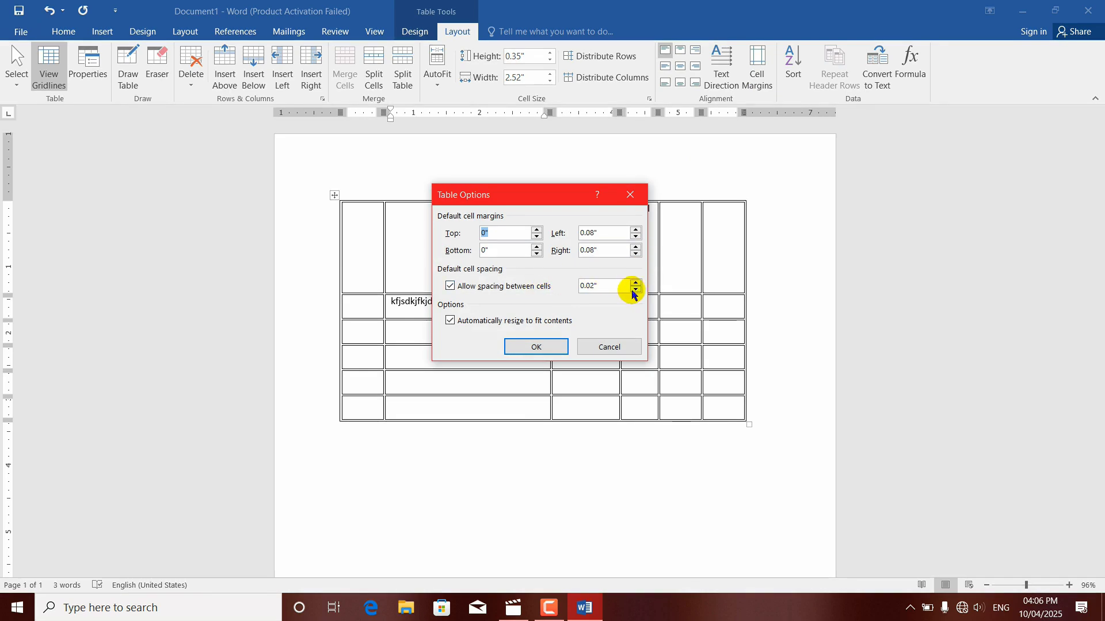
{"action": "left_click", "coordinate": [497, 320]}
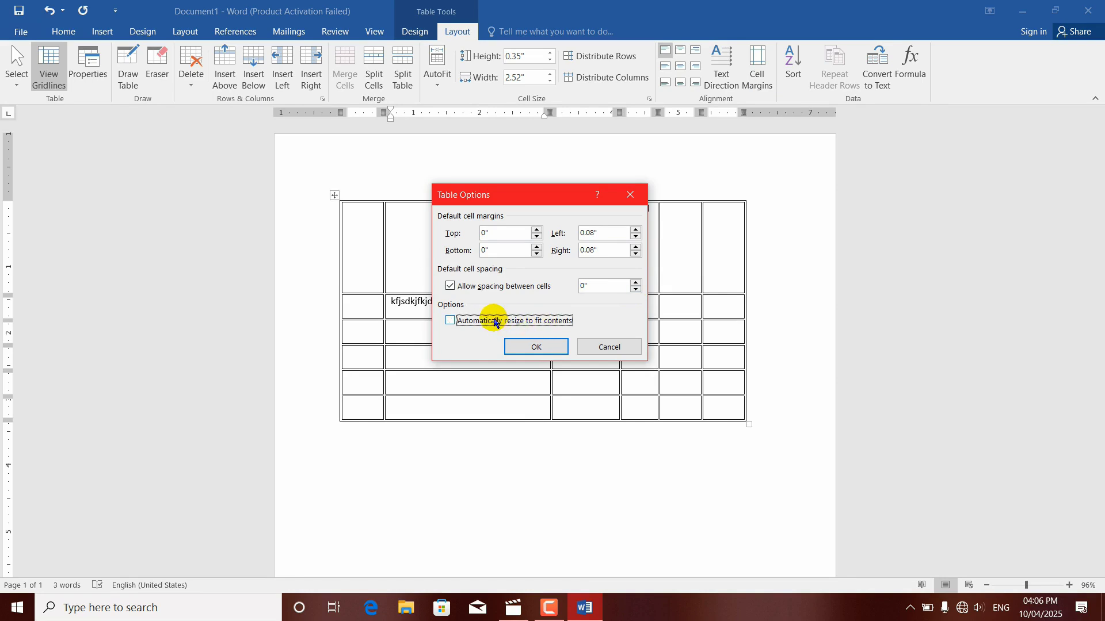
{"action": "left_click", "coordinate": [486, 320]}
{"action": "left_click", "coordinate": [536, 346]}
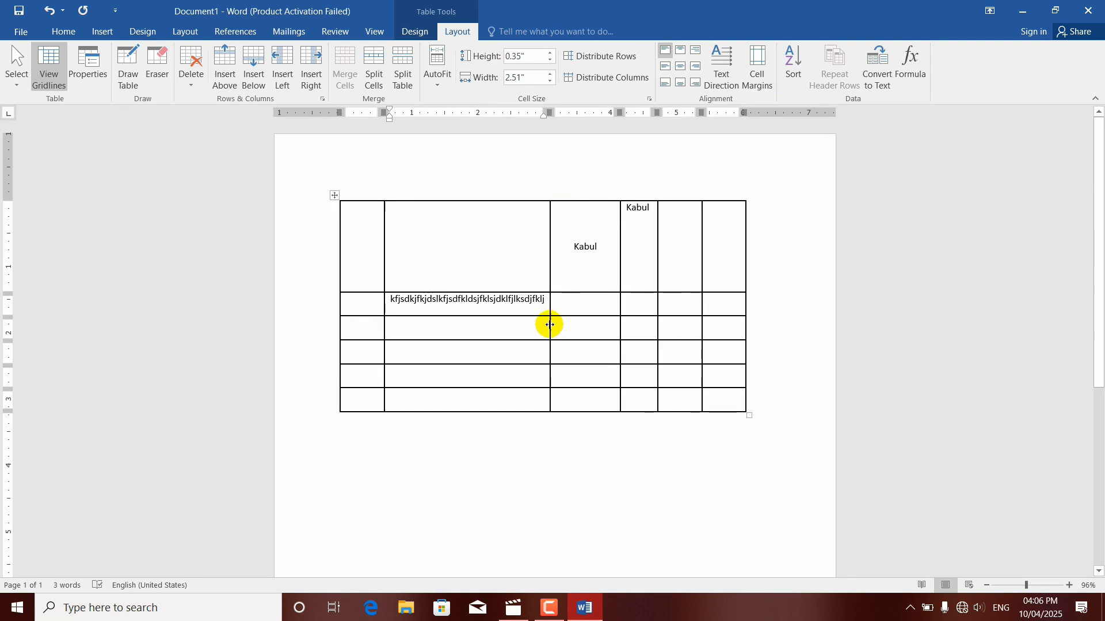
{"action": "mouse_move", "coordinate": [550, 324]}
{"action": "left_mouse_down"}
{"action": "mouse_move", "coordinate": [515, 323]}
{"action": "mouse_move", "coordinate": [560, 323]}
{"action": "mouse_move", "coordinate": [500, 322]}
{"action": "mouse_move", "coordinate": [548, 325]}
{"action": "left_mouse_up"}
Step: Open the table's Sort options to review them and close them without sorting
{"action": "left_click", "coordinate": [584, 247]}
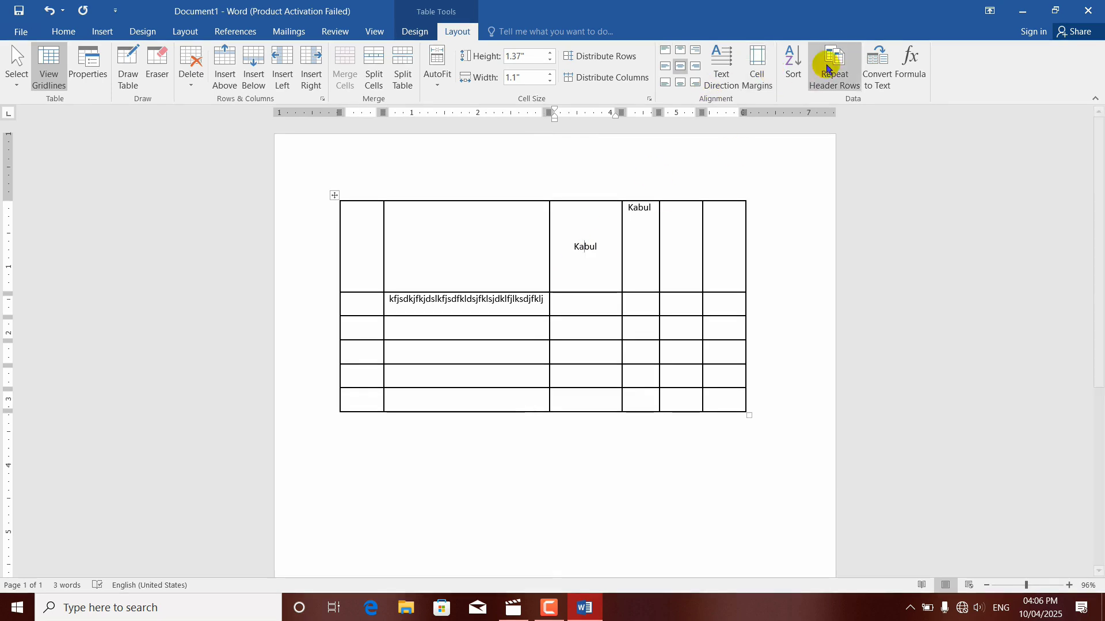
{"action": "left_click", "coordinate": [792, 78]}
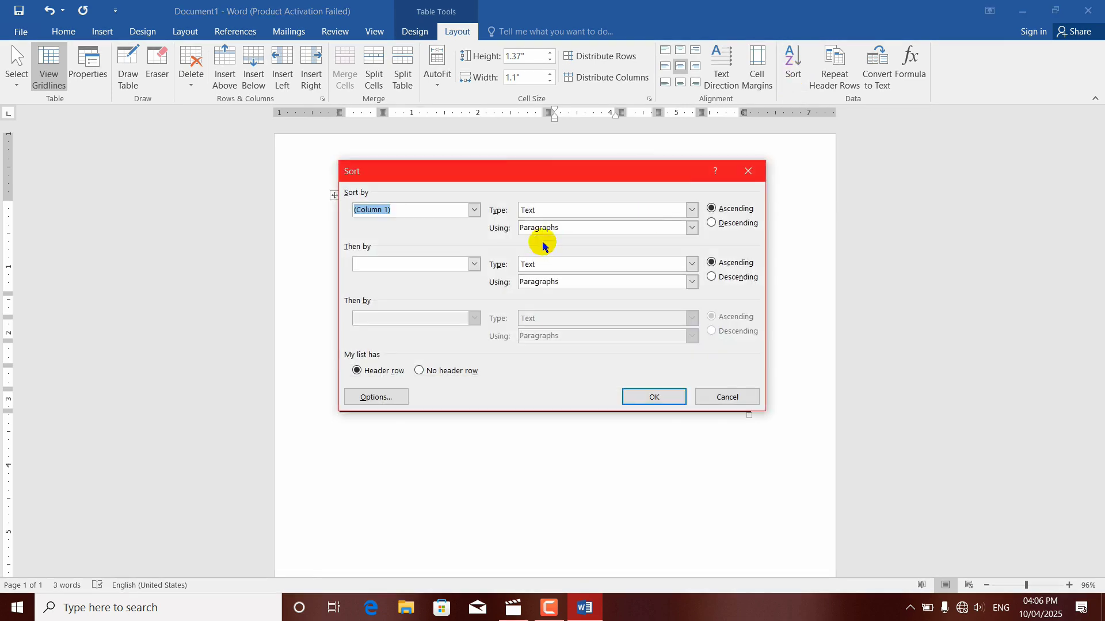
{"action": "left_click_drag", "start_coordinate": [526, 171], "coordinate": [566, 223]}
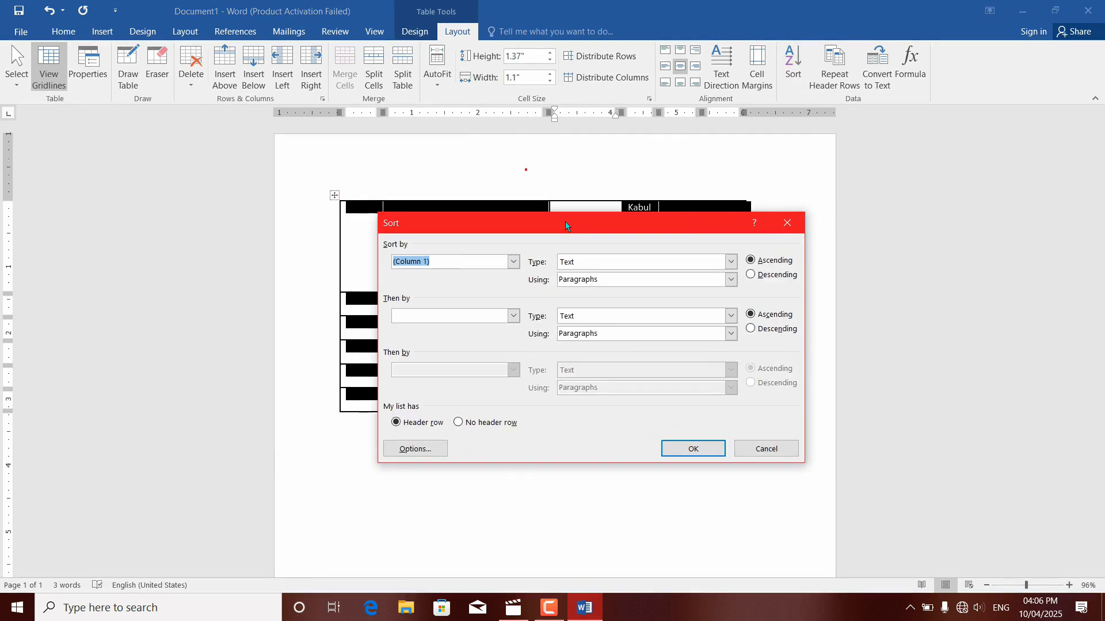
{"action": "left_click", "coordinate": [785, 221]}
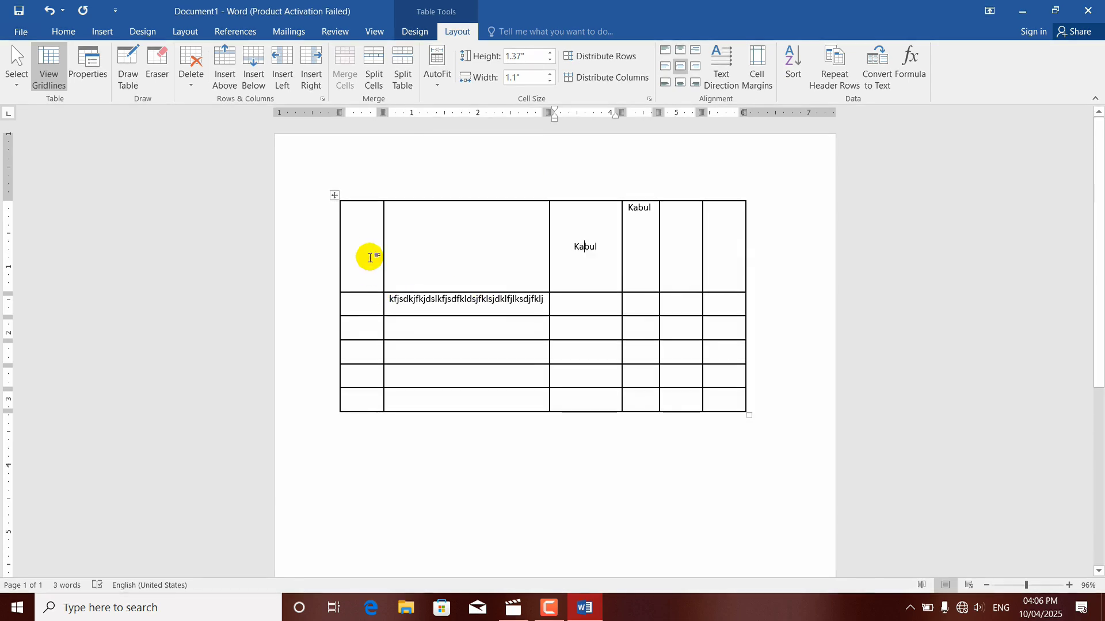
Step: Undo the recent text entries and layout changes back to the empty table with uneven rows and columns
{"action": "key", "text": "ctrl+z"}
{"action": "key", "text": "ctrl+z"}
{"action": "key", "text": "ctrl+z"}
{"action": "key", "text": "ctrl+z"}
{"action": "key", "text": "ctrl+z"}
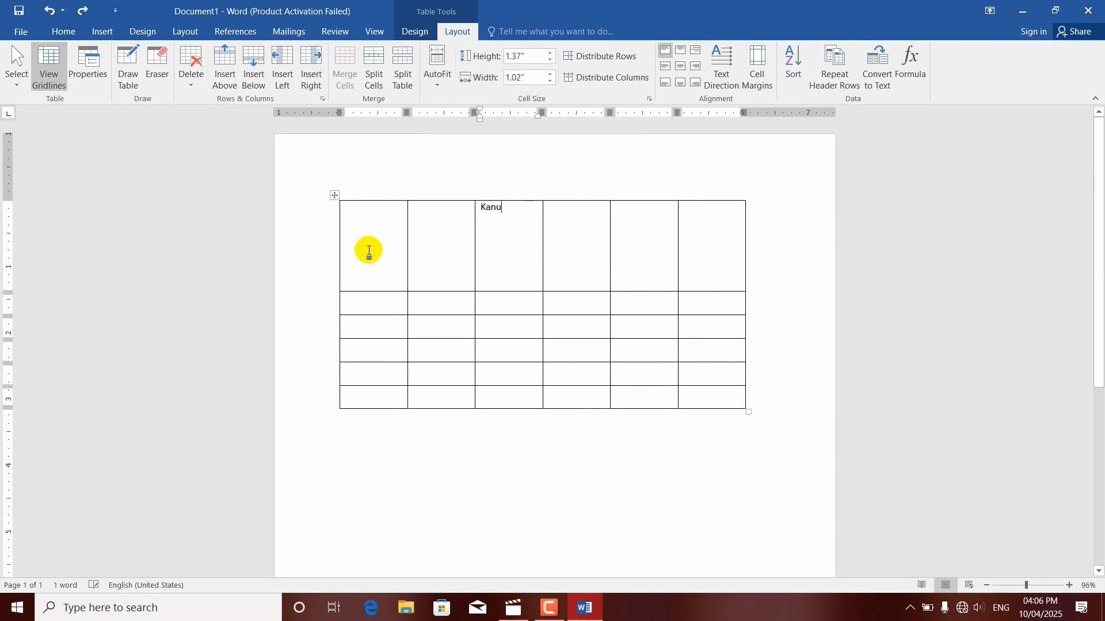
{"action": "key", "text": "ctrl+z"}
{"action": "key", "text": "ctrl+z"}
{"action": "key", "text": "ctrl+z"}
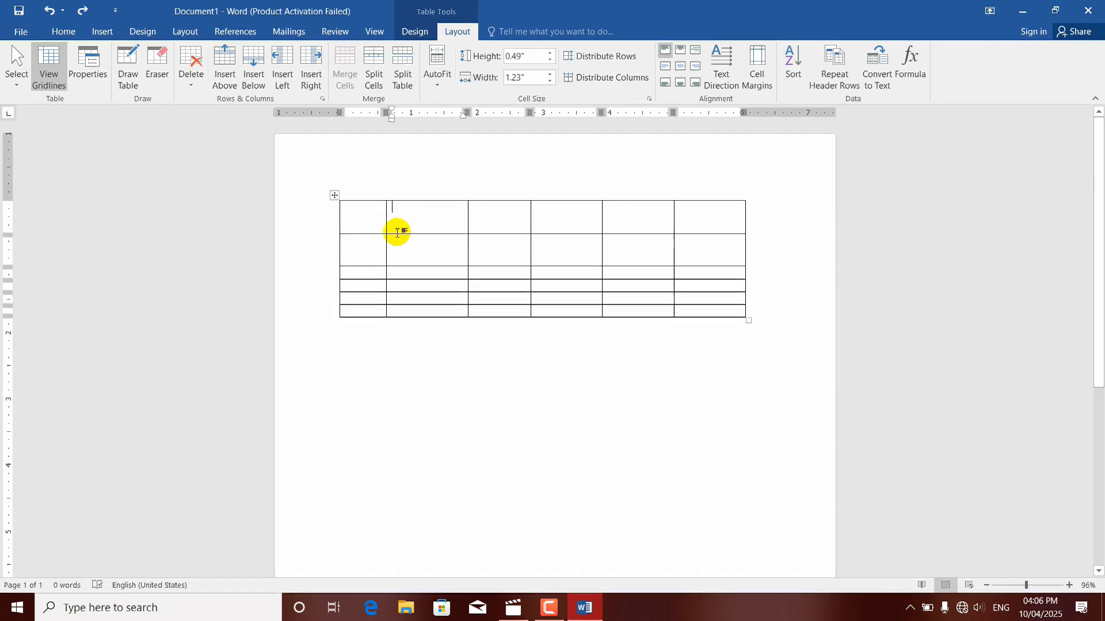
Step: Reduce the first table row's height to about 0.31" and the second row's to about 0.24"
{"action": "left_click_drag", "start_coordinate": [422, 234], "coordinate": [422, 211]}
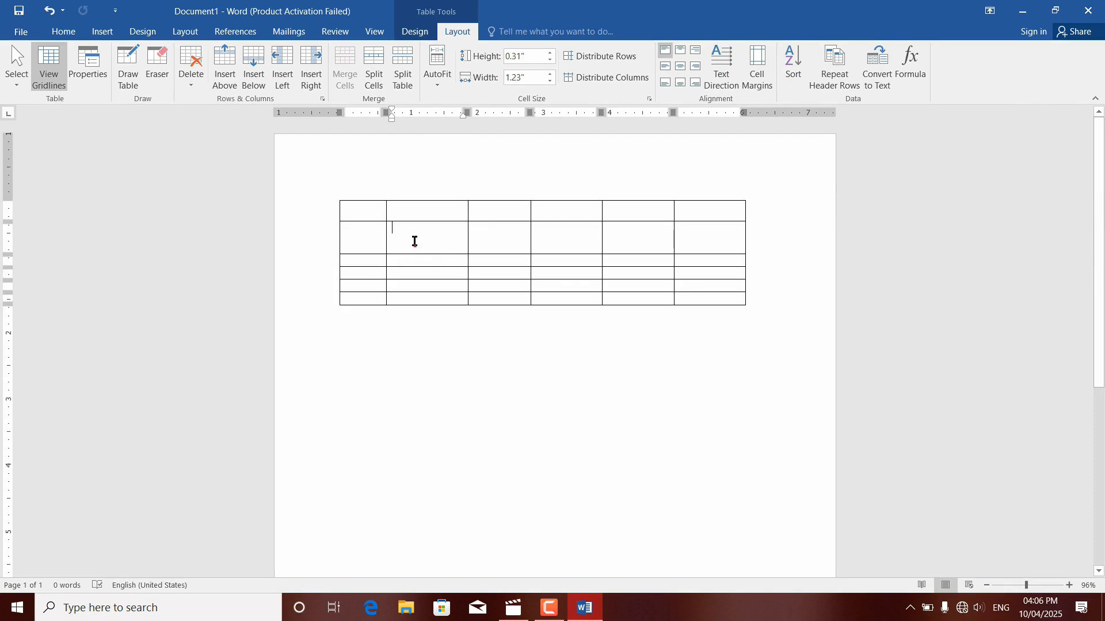
{"action": "left_click", "coordinate": [414, 241]}
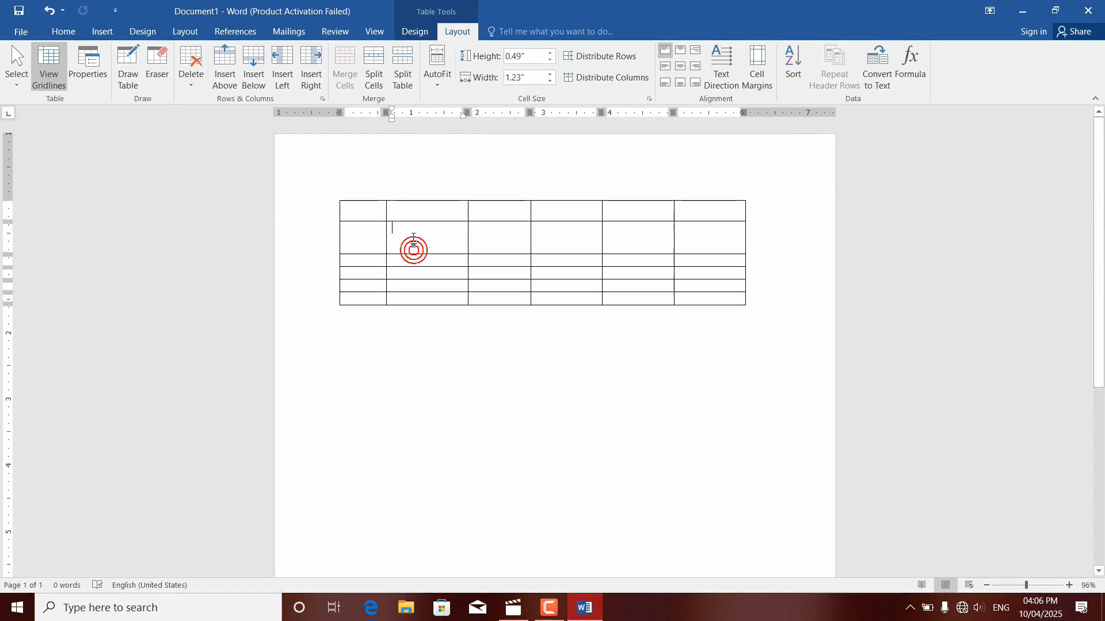
{"action": "left_click_drag", "start_coordinate": [414, 254], "coordinate": [414, 237]}
Step: Enter a first name and 1000 in the first row's first two cells, and another name in the second row's first cell
{"action": "left_click", "coordinate": [368, 212]}
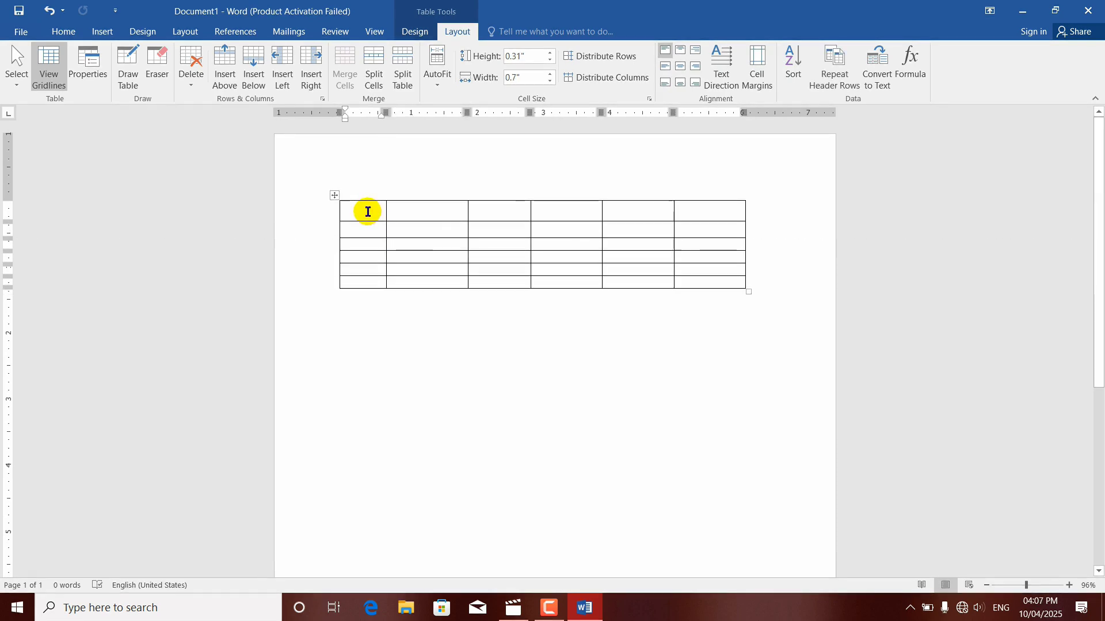
{"action": "type", "text": "Ahmadi"}
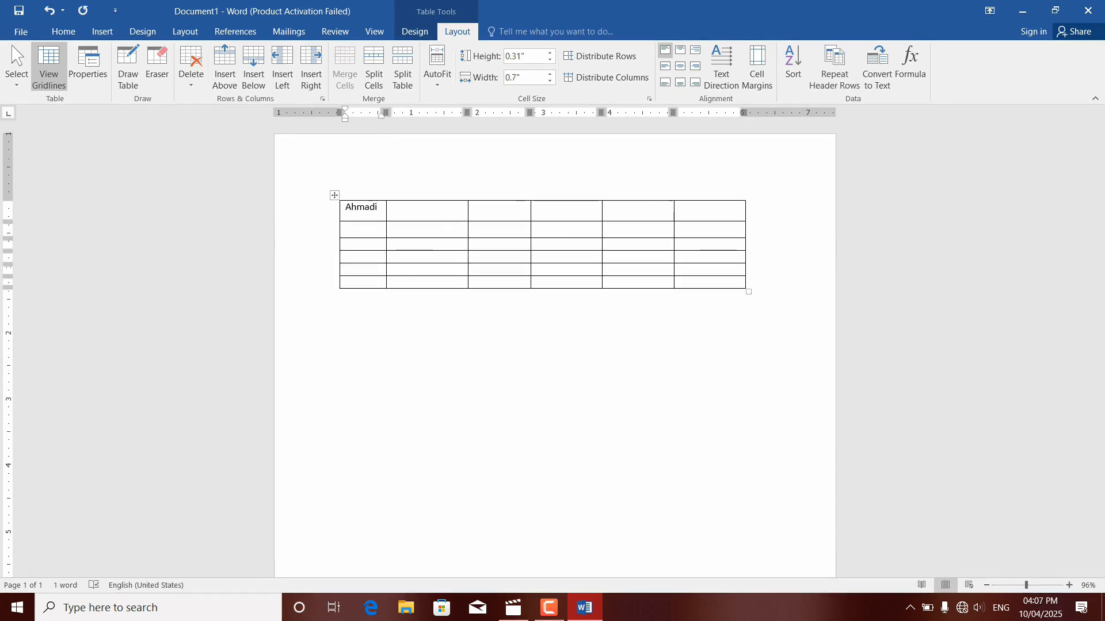
{"action": "key", "text": "BackSpace"}
{"action": "key", "text": "BackSpace"}
{"action": "key", "text": "Tab"}
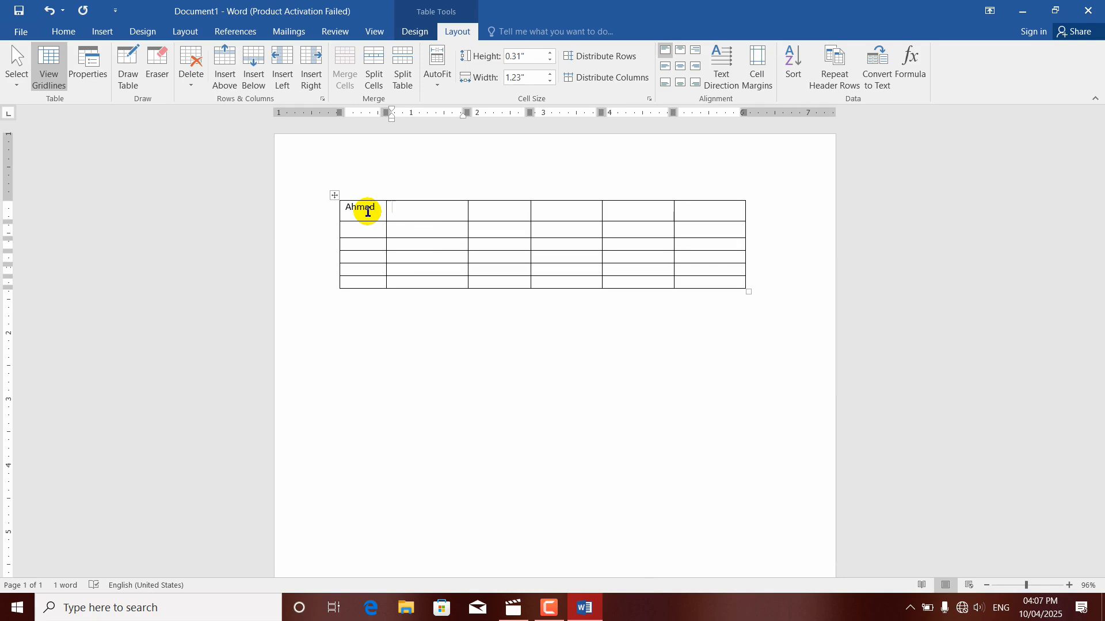
{"action": "type", "text": "1000"}
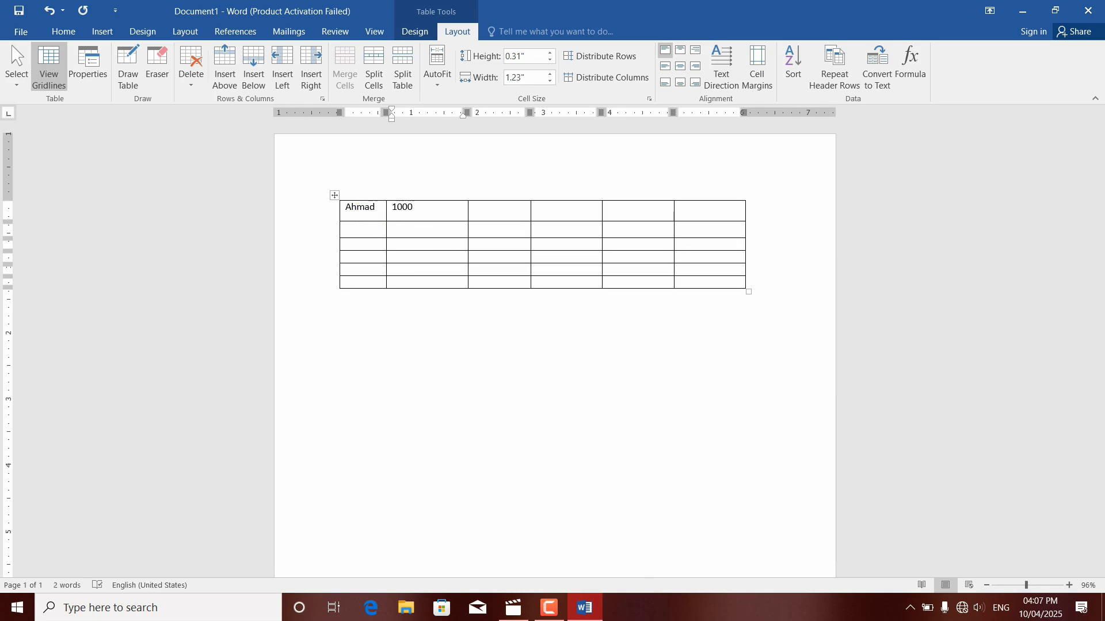
{"action": "left_click", "coordinate": [363, 224]}
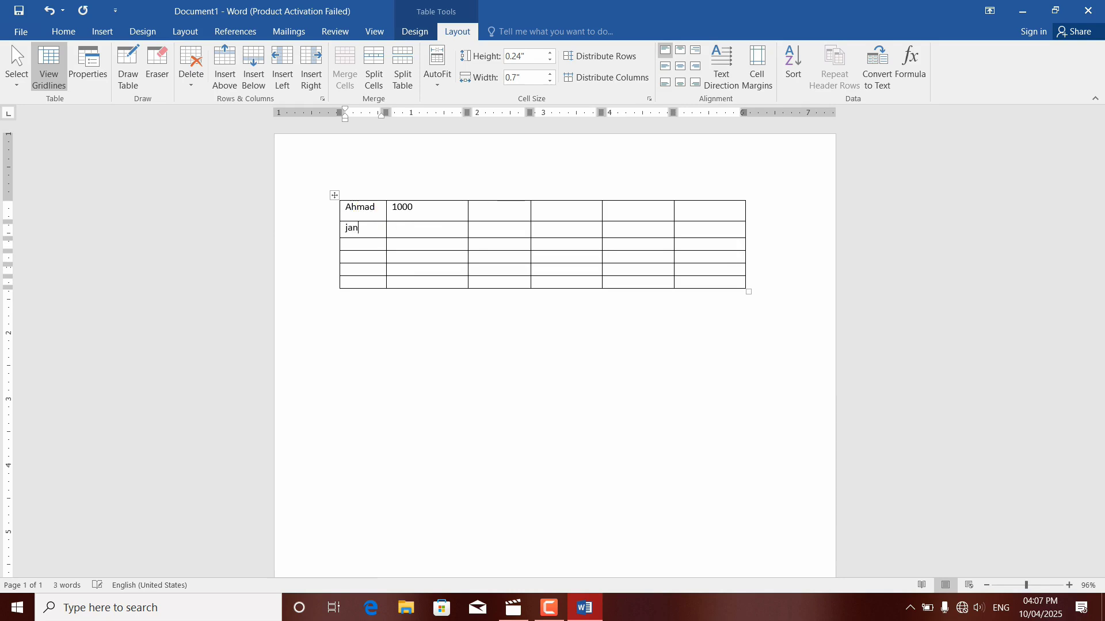
{"action": "key", "text": "Down"}
{"action": "type", "text": "2"}
{"action": "key", "text": "Tab"}
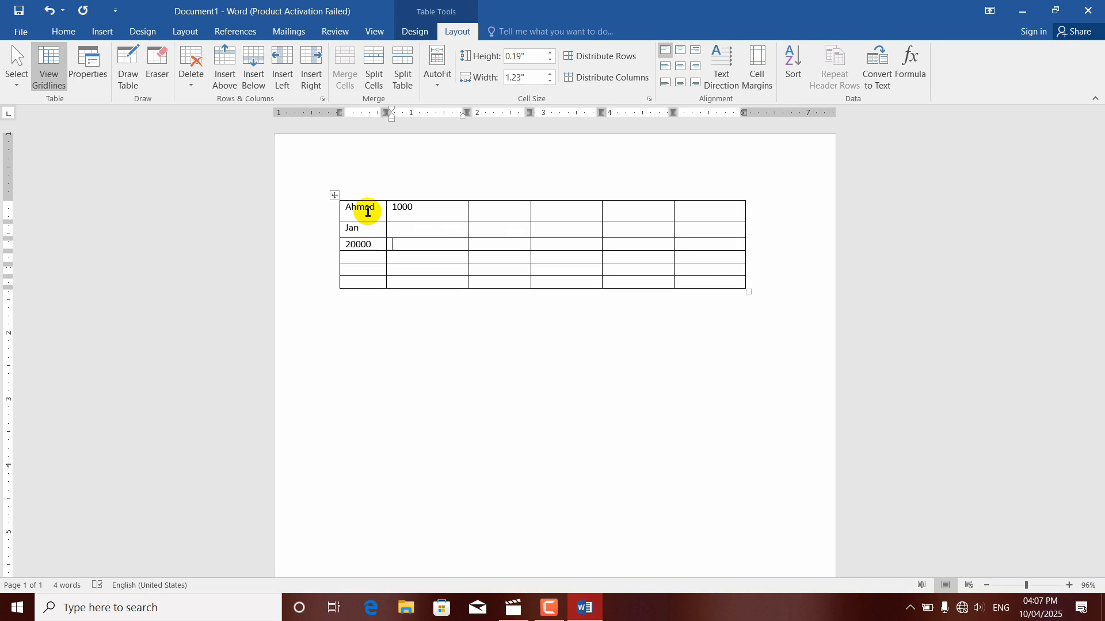
{"action": "left_click", "coordinate": [396, 227]}
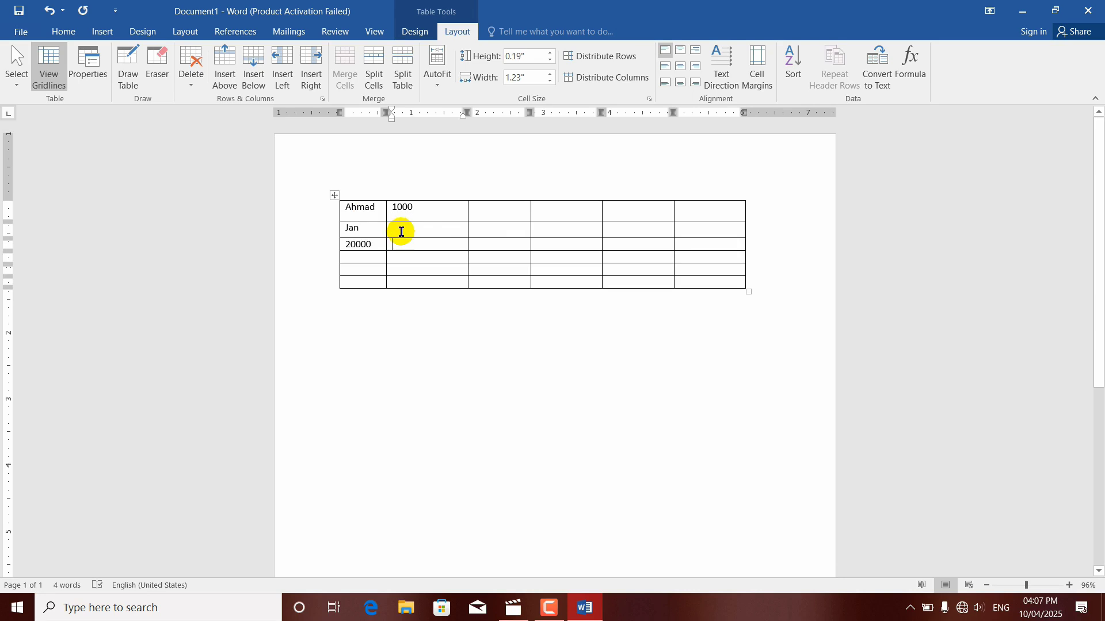
{"action": "type", "text": "2"}
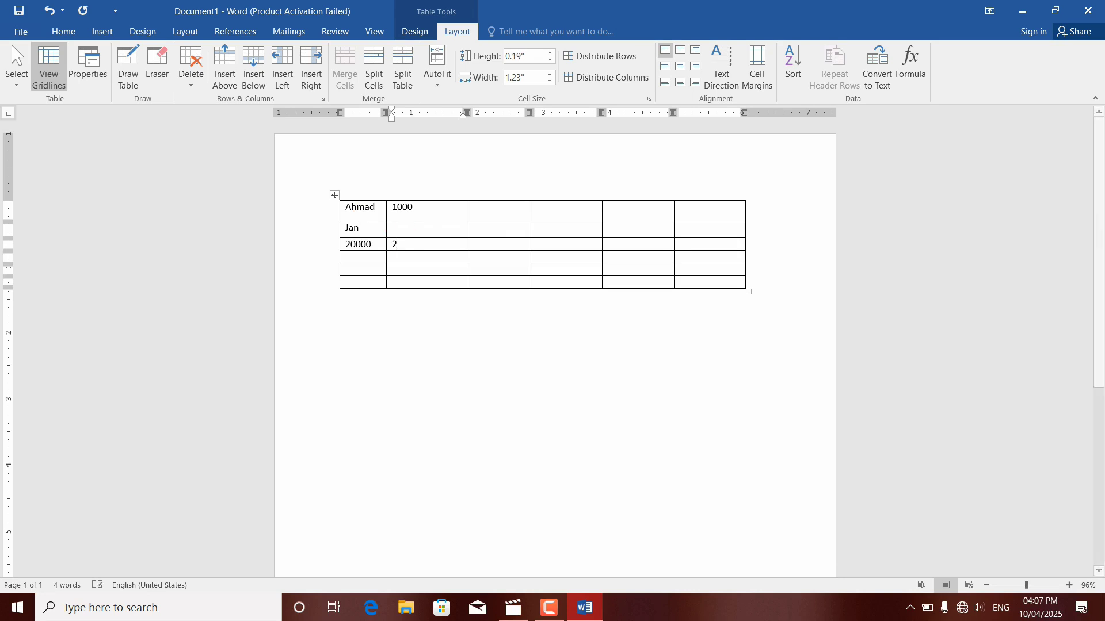
Step: Enter 2000 in the second row's second cell
{"action": "left_click", "coordinate": [407, 229]}
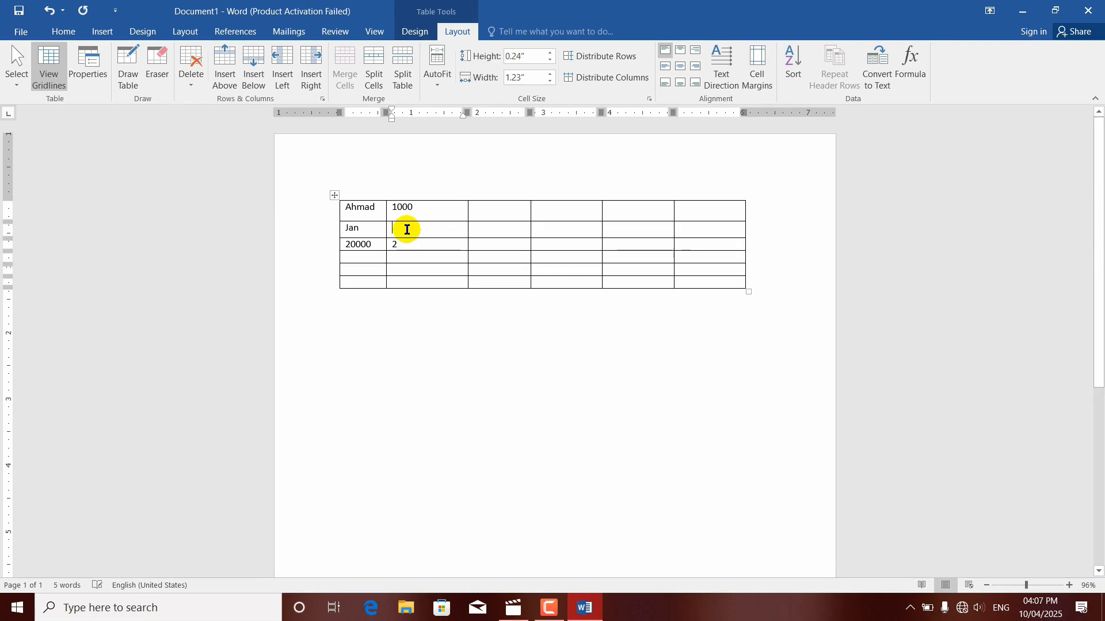
{"action": "type", "text": "2000"}
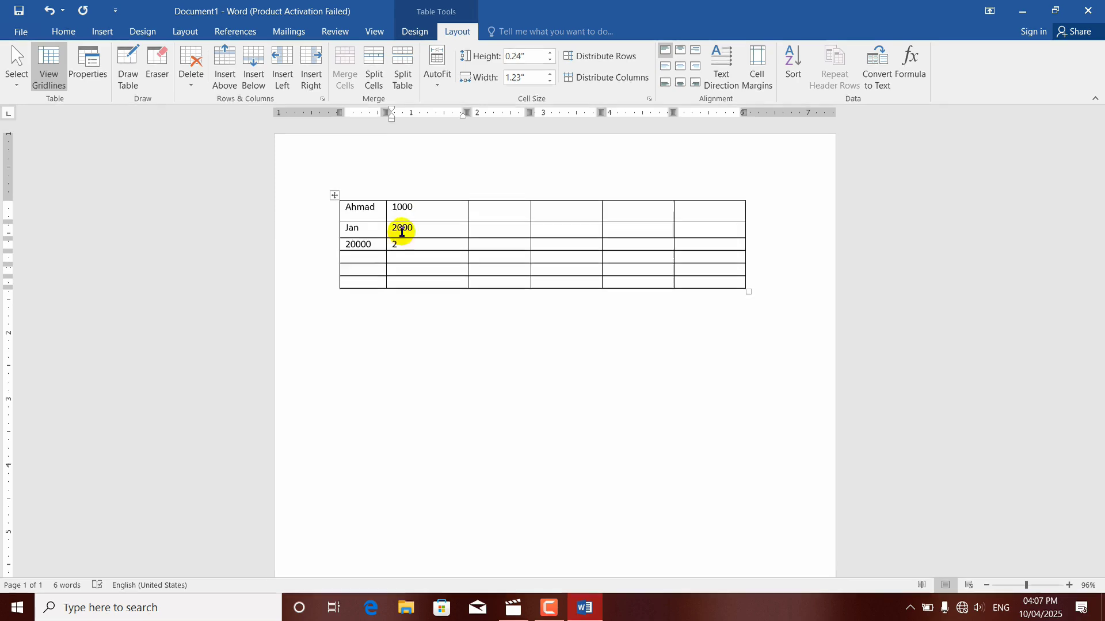
Step: Replace the third row's stray numbers with a first name in the first cell and 3000 in the second
{"action": "left_click", "coordinate": [371, 244]}
{"action": "key", "text": "BackSpace"}
{"action": "key", "text": "BackSpace"}
{"action": "key", "text": "BackSpace"}
{"action": "key", "text": "BackSpace"}
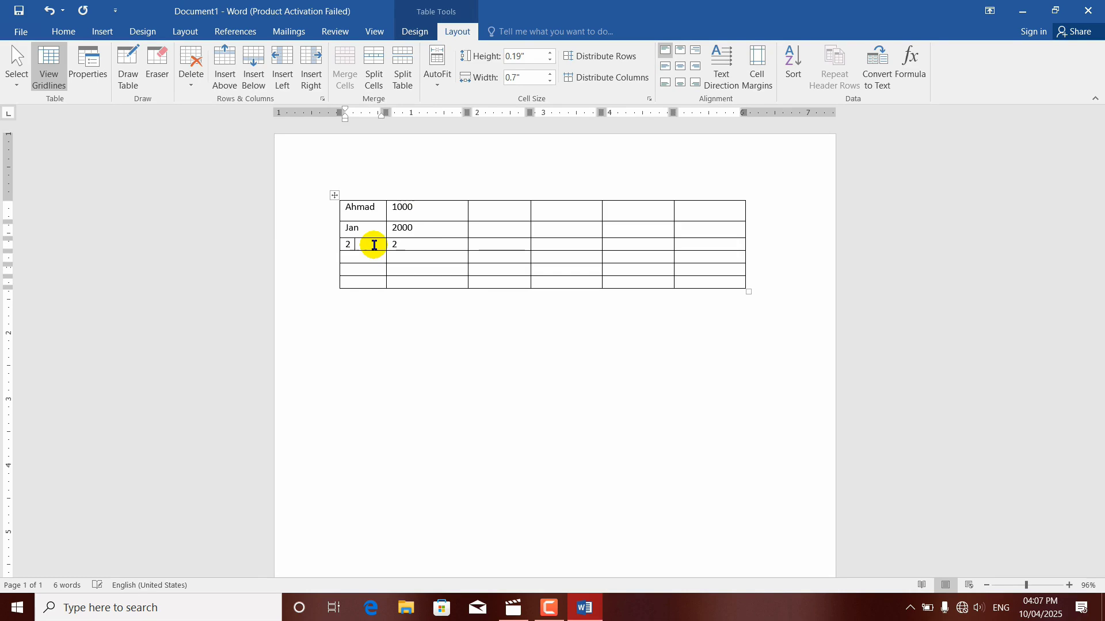
{"action": "left_click", "coordinate": [374, 246]}
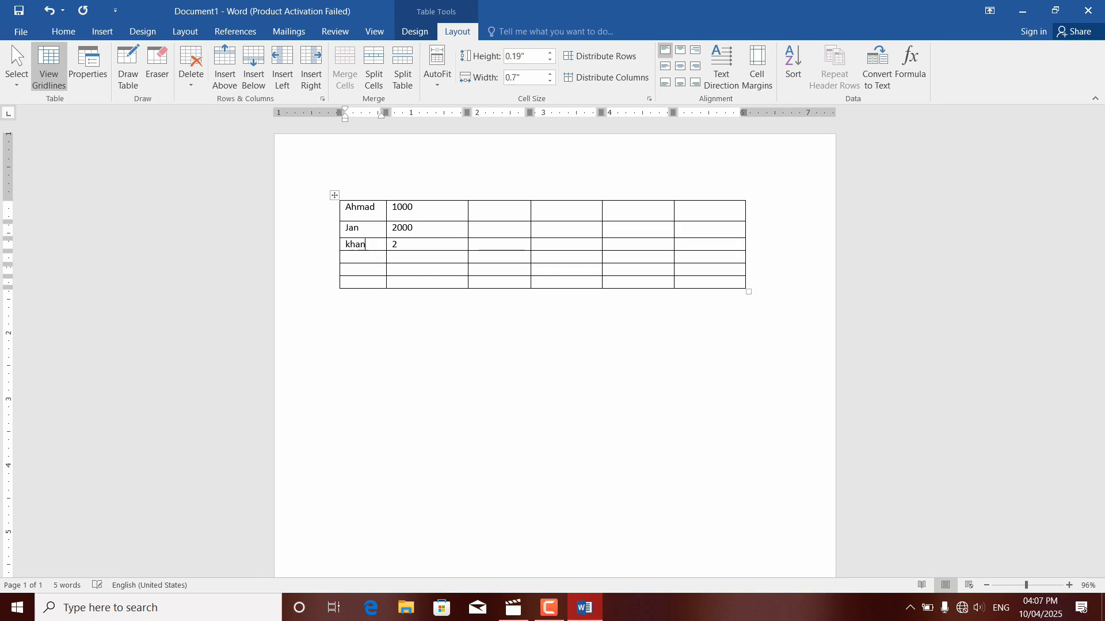
{"action": "left_click", "coordinate": [384, 244]}
{"action": "left_click", "coordinate": [418, 245]}
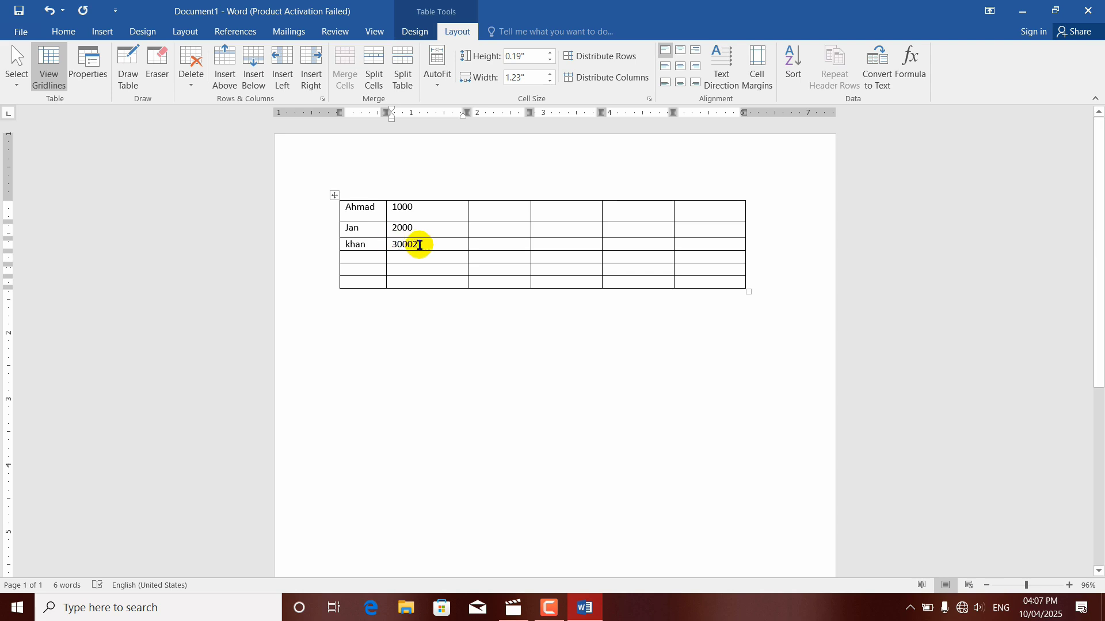
{"action": "key", "text": "BackSpace"}
Step: Fill the fourth row with a first name in the first cell and 80000 in the second
{"action": "left_click", "coordinate": [360, 257]}
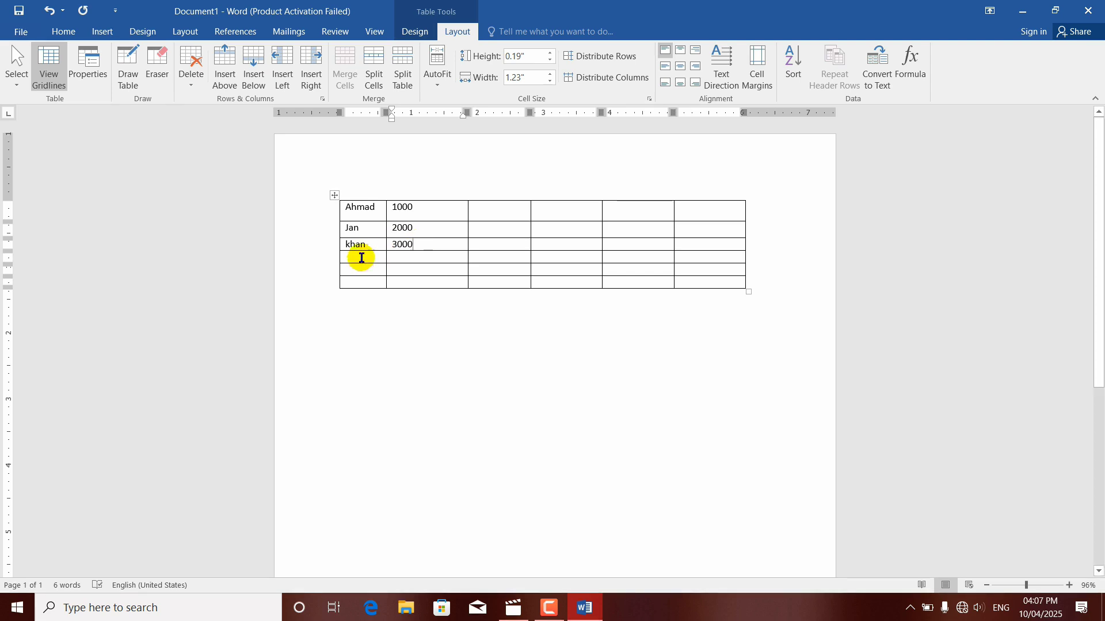
{"action": "left_click", "coordinate": [361, 255]}
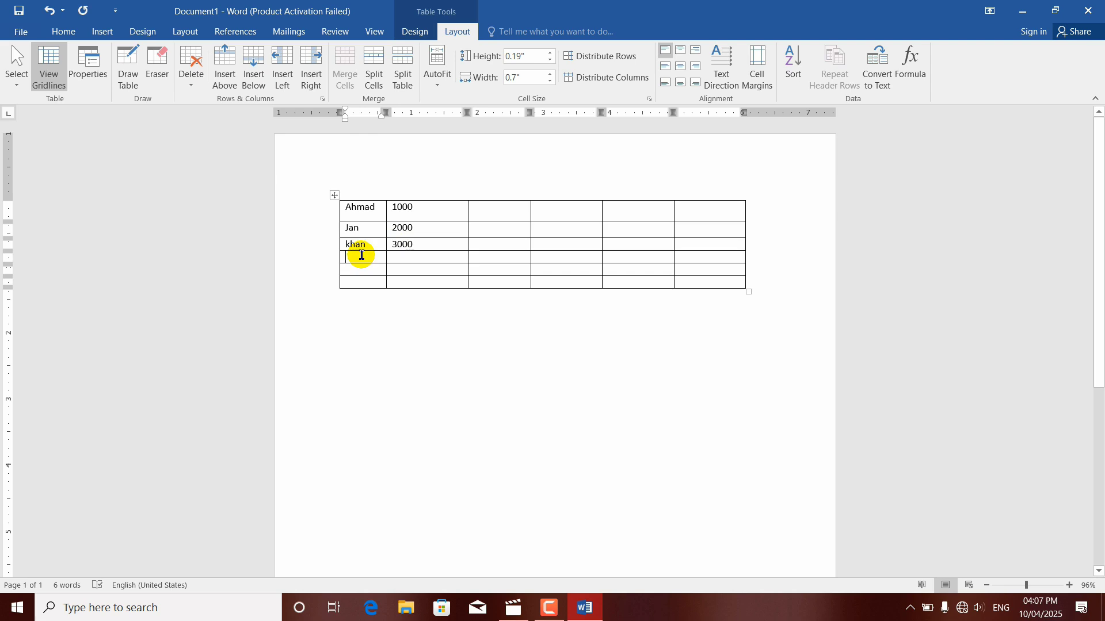
{"action": "type", "text": "zabi"}
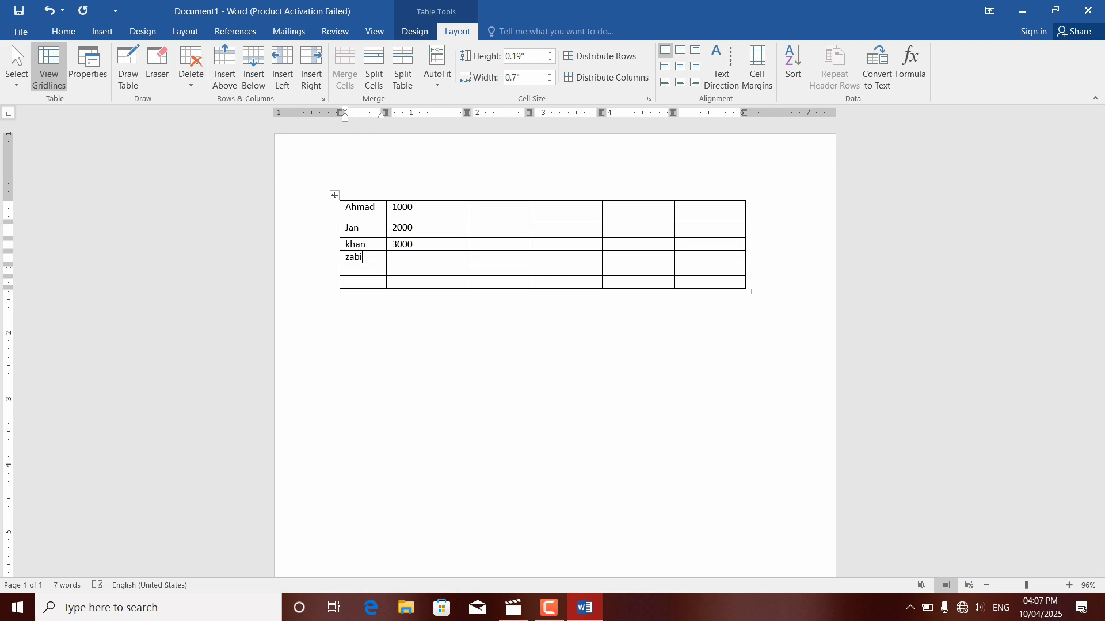
{"action": "type", "text": "h"}
{"action": "key", "text": "Tab"}
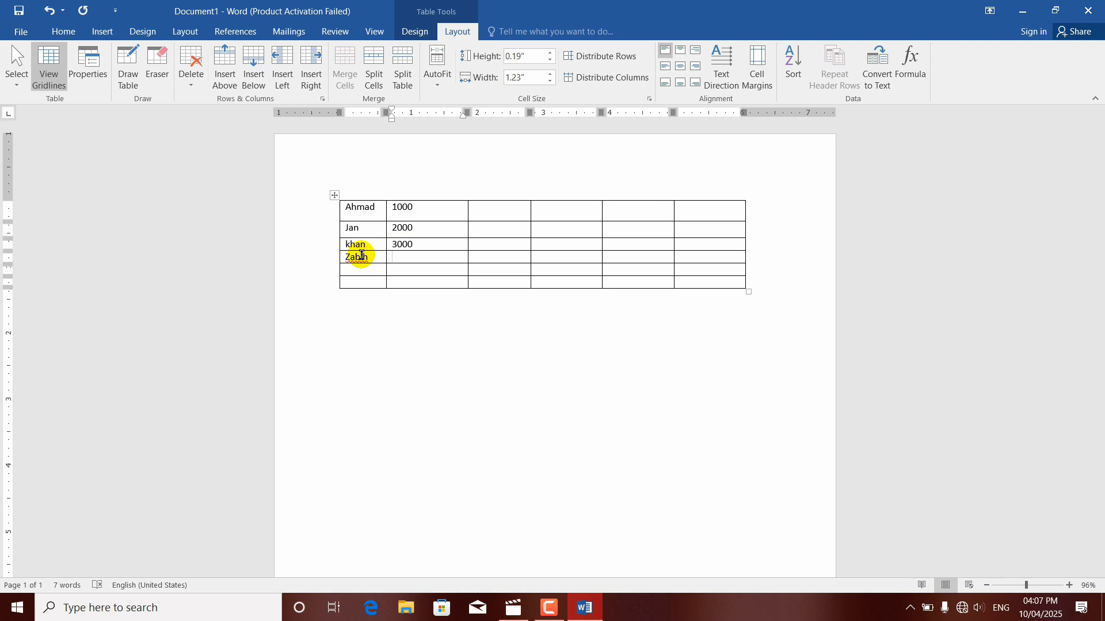
{"action": "type", "text": "80000"}
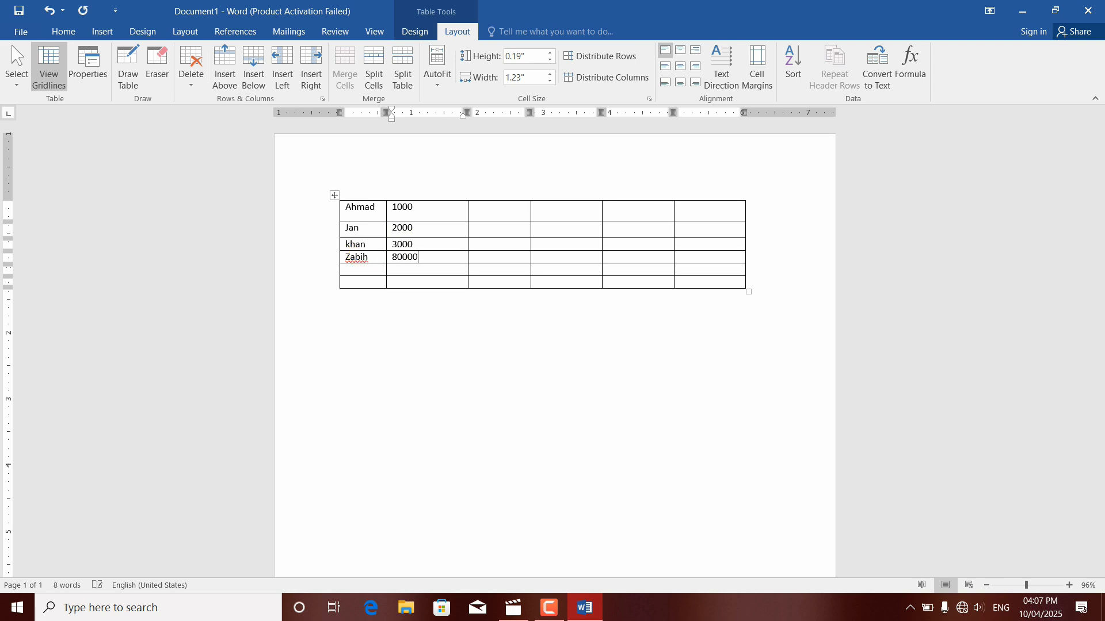
Step: Fill the fifth row with a first name in the first cell and 5000 in the second
{"action": "left_click", "coordinate": [357, 271]}
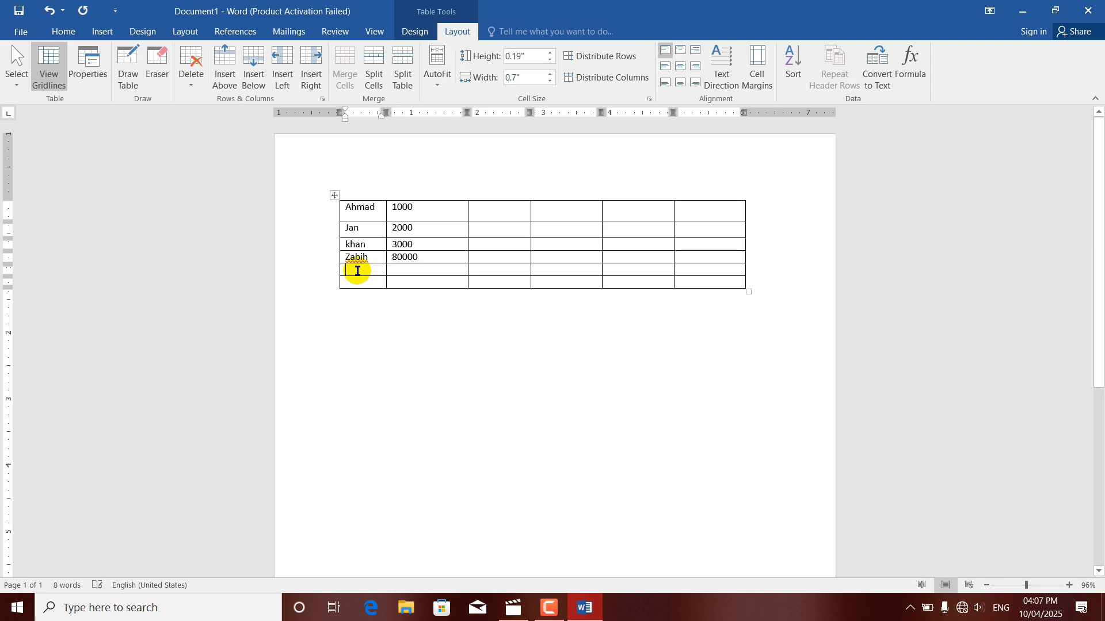
{"action": "type", "text": "hamid"}
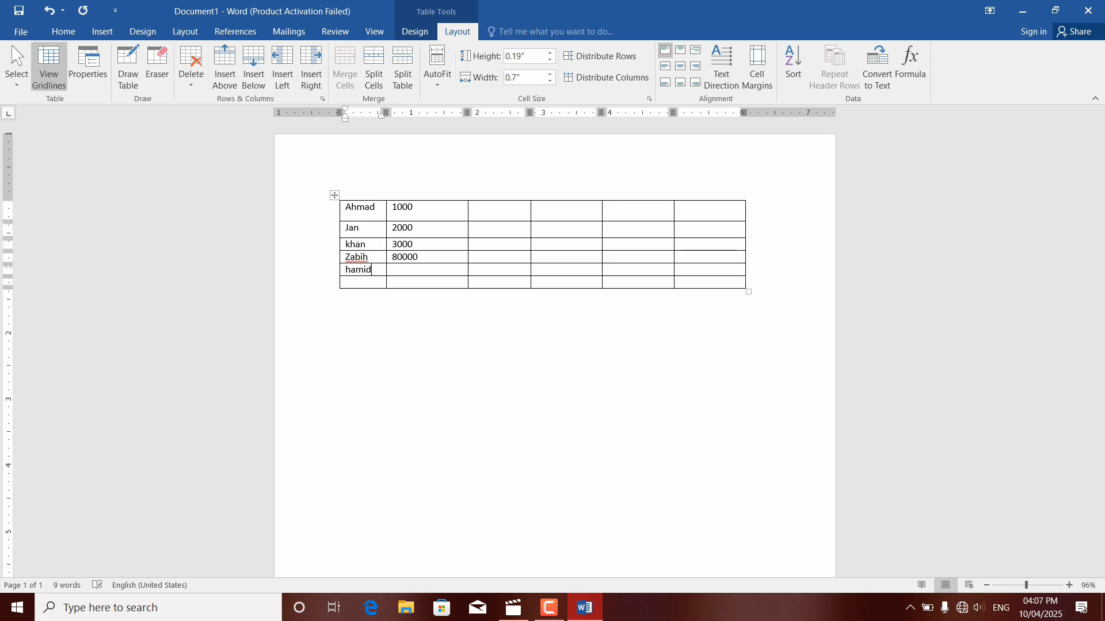
{"action": "left_click", "coordinate": [396, 271]}
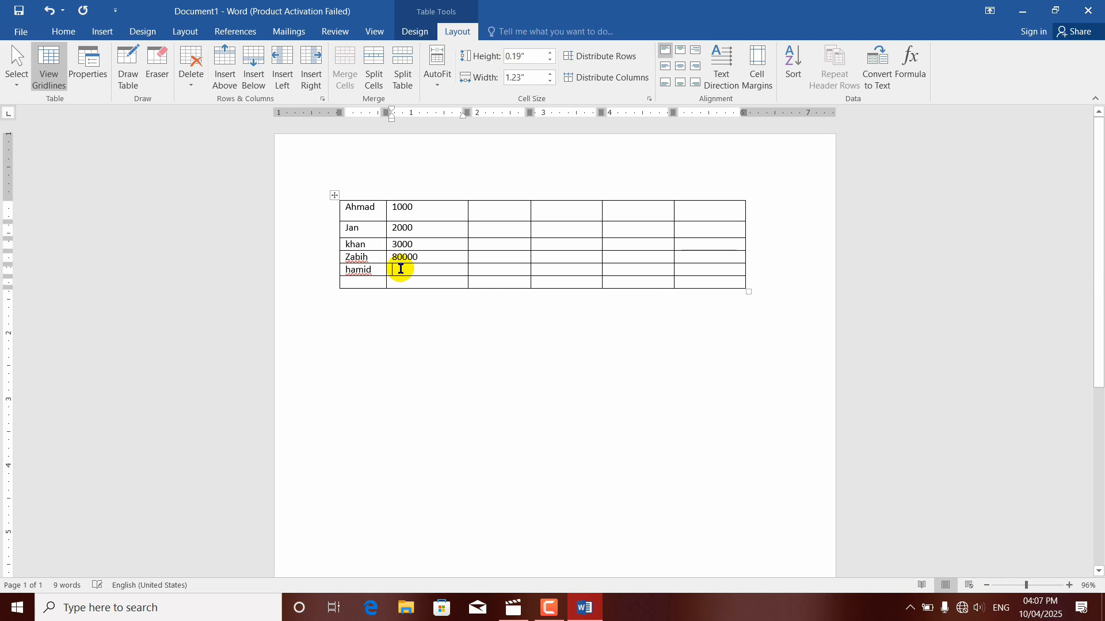
{"action": "type", "text": "5000"}
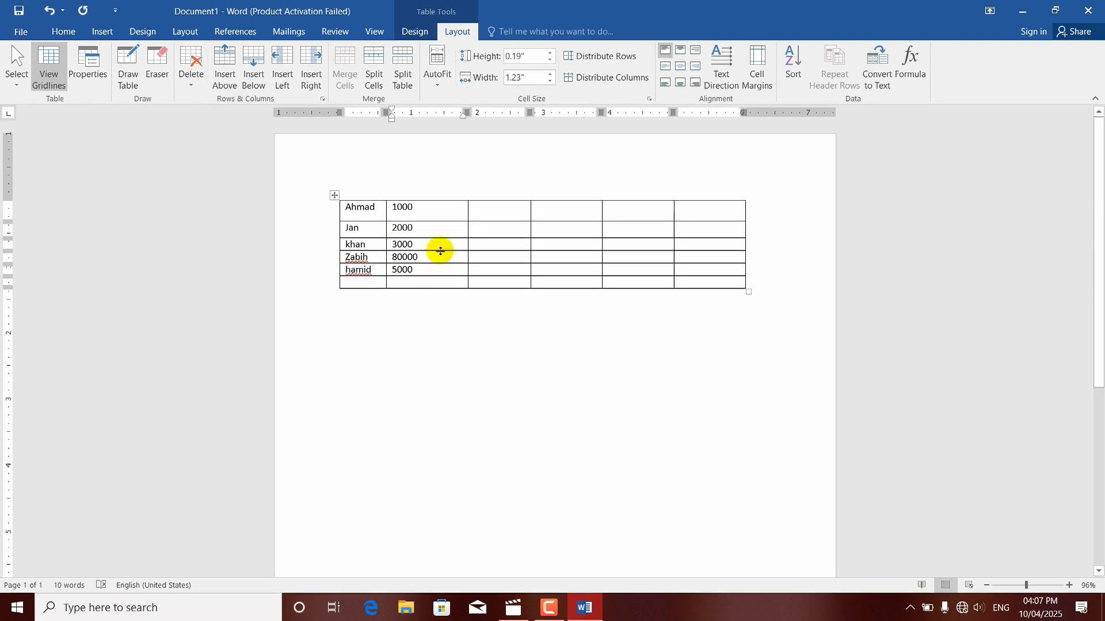
Step: Delete the four empty columns beside the names and amounts
{"action": "left_click", "coordinate": [504, 211]}
{"action": "left_click_drag", "start_coordinate": [504, 211], "coordinate": [696, 279]}
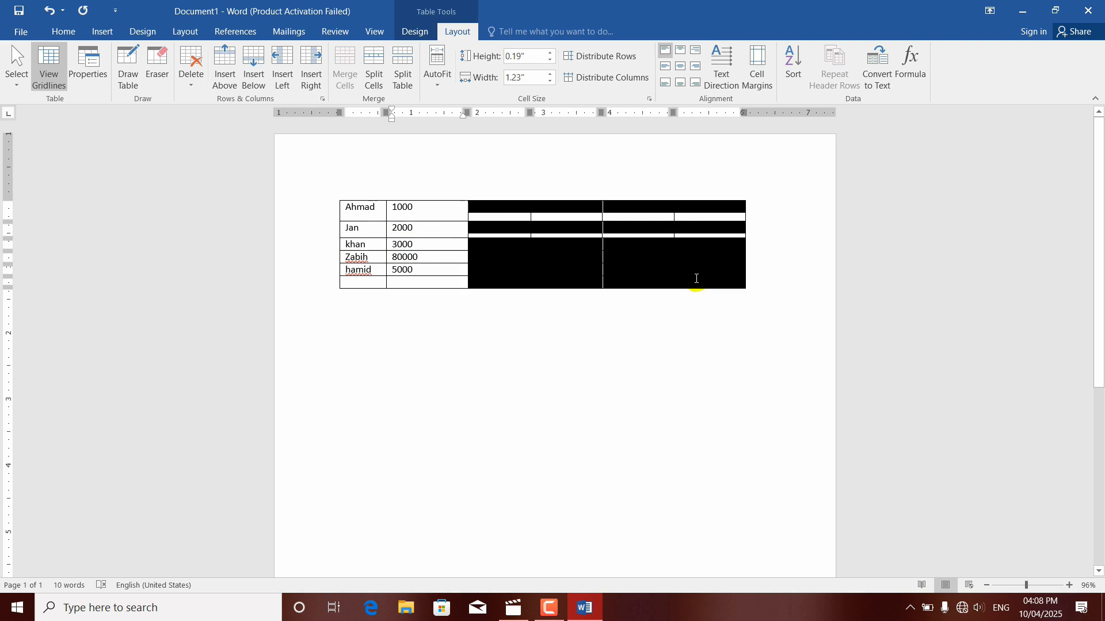
{"action": "left_click", "coordinate": [185, 76]}
{"action": "left_click", "coordinate": [217, 116]}
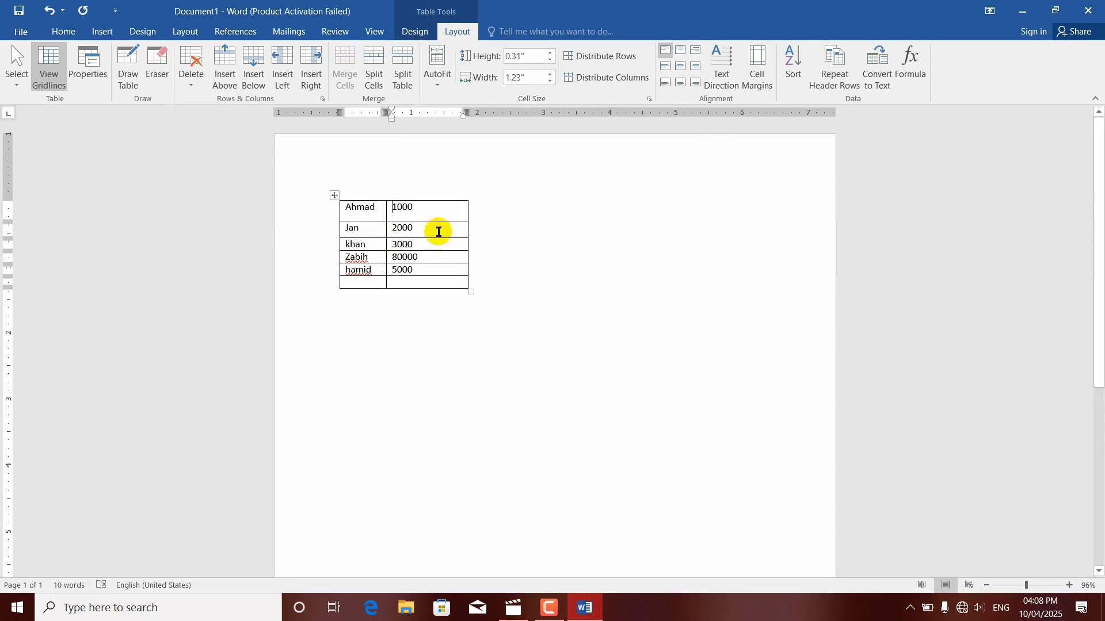
Step: Sort the table rows by Column 1 as text in ascending order, with no header row
{"action": "left_click", "coordinate": [376, 209]}
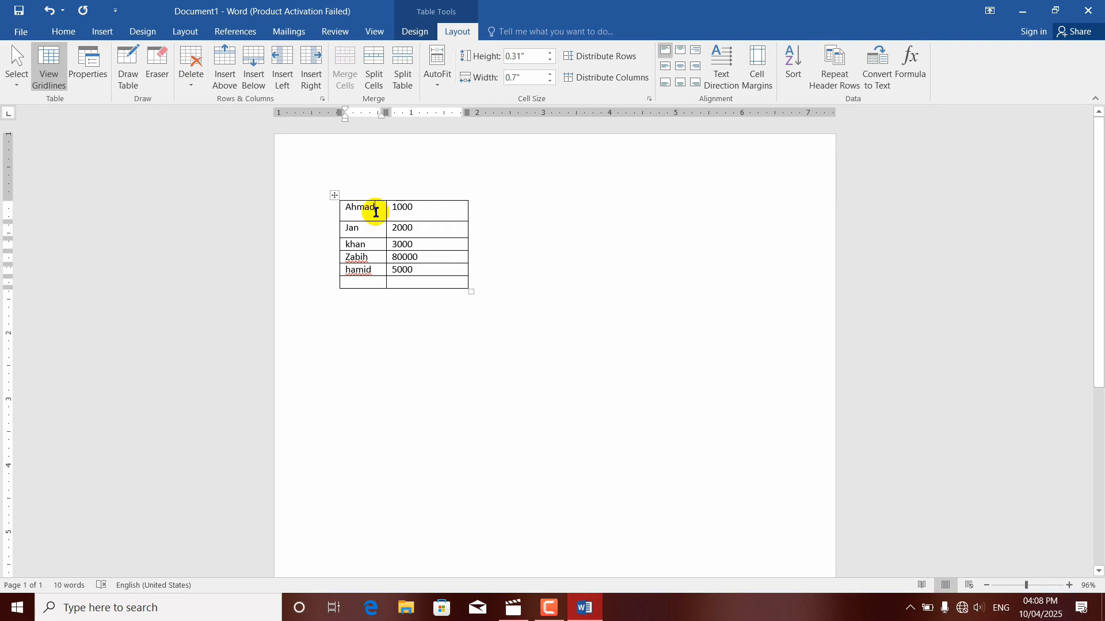
{"action": "left_click", "coordinate": [791, 68]}
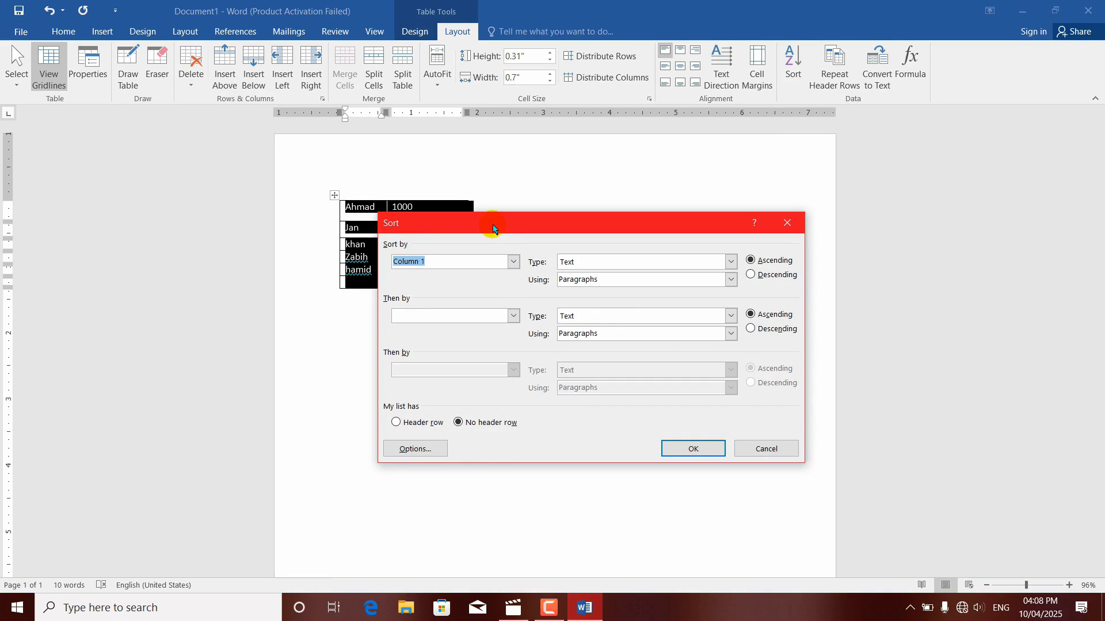
{"action": "left_click_drag", "start_coordinate": [493, 230], "coordinate": [492, 272]}
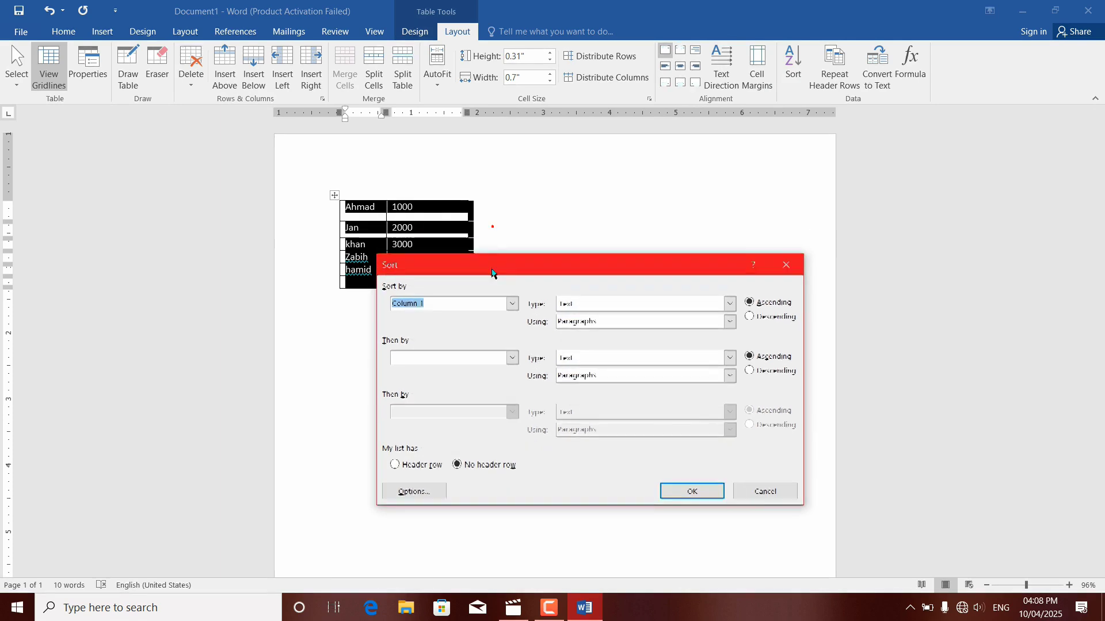
{"action": "left_click", "coordinate": [512, 305]}
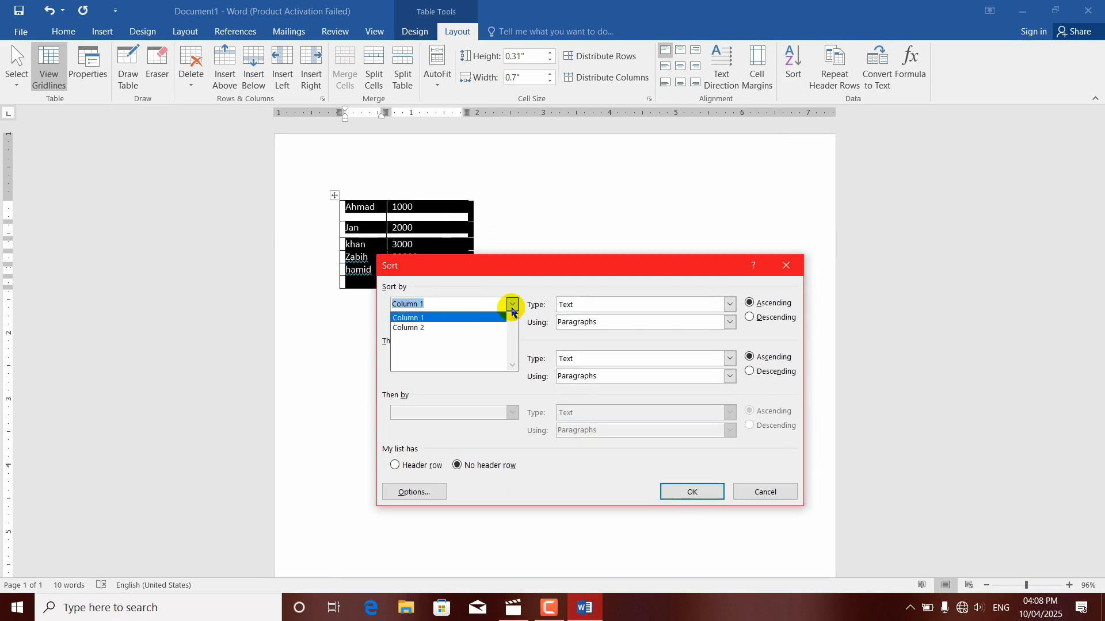
{"action": "left_click", "coordinate": [457, 319]}
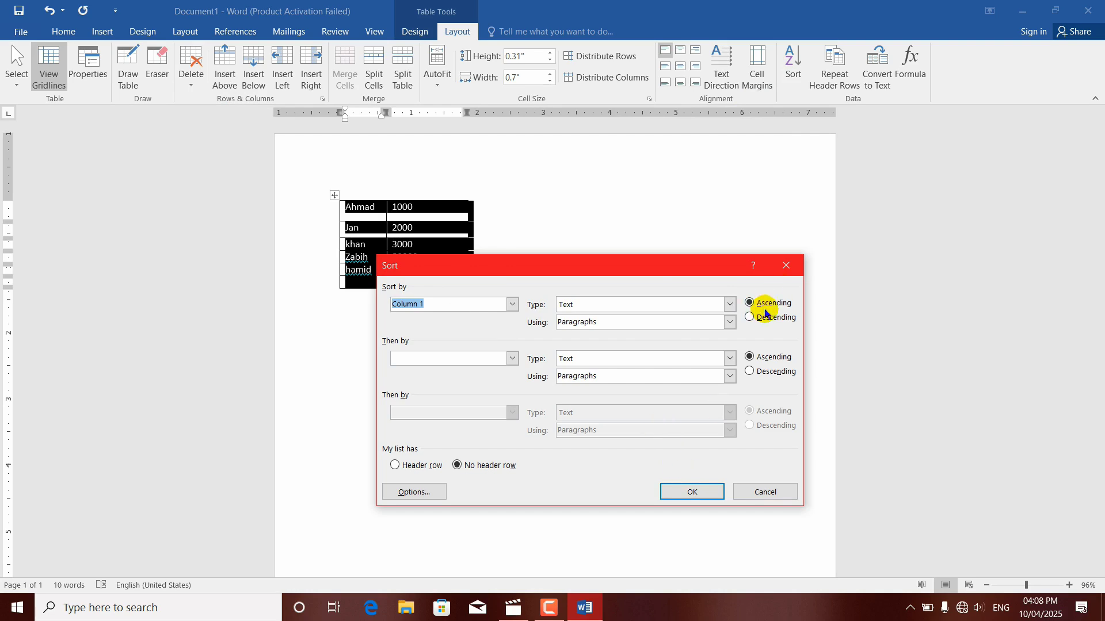
{"action": "left_click", "coordinate": [693, 493]}
{"action": "left_click", "coordinate": [383, 229]}
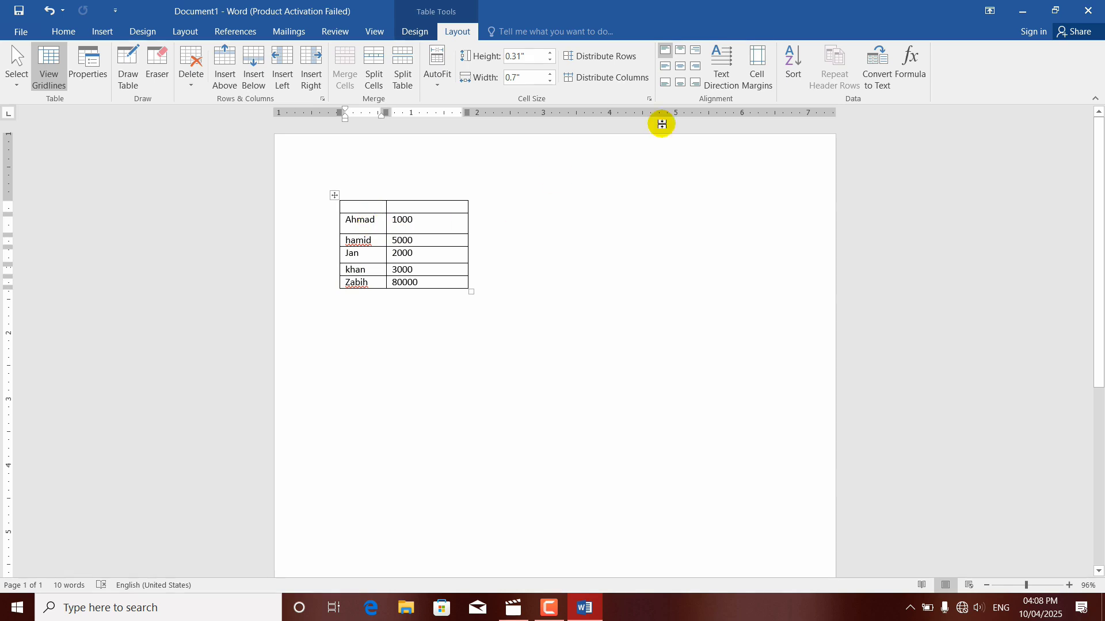
Step: Sort the table rows by Column 2 as numbers in ascending order
{"action": "left_click", "coordinate": [802, 70]}
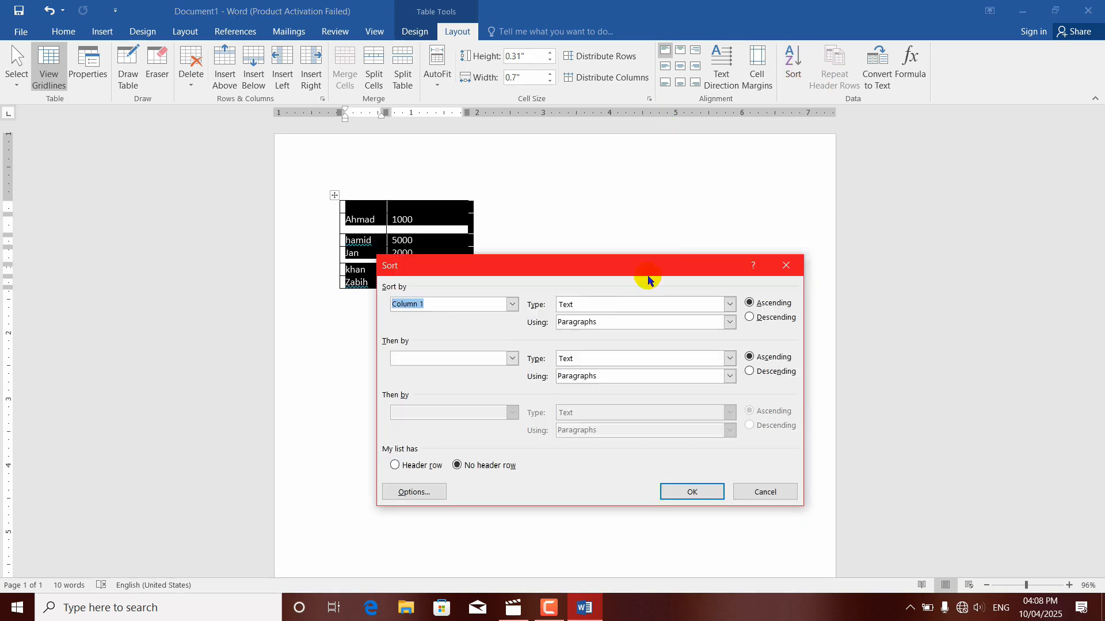
{"action": "left_click", "coordinate": [512, 305]}
{"action": "left_click", "coordinate": [460, 327]}
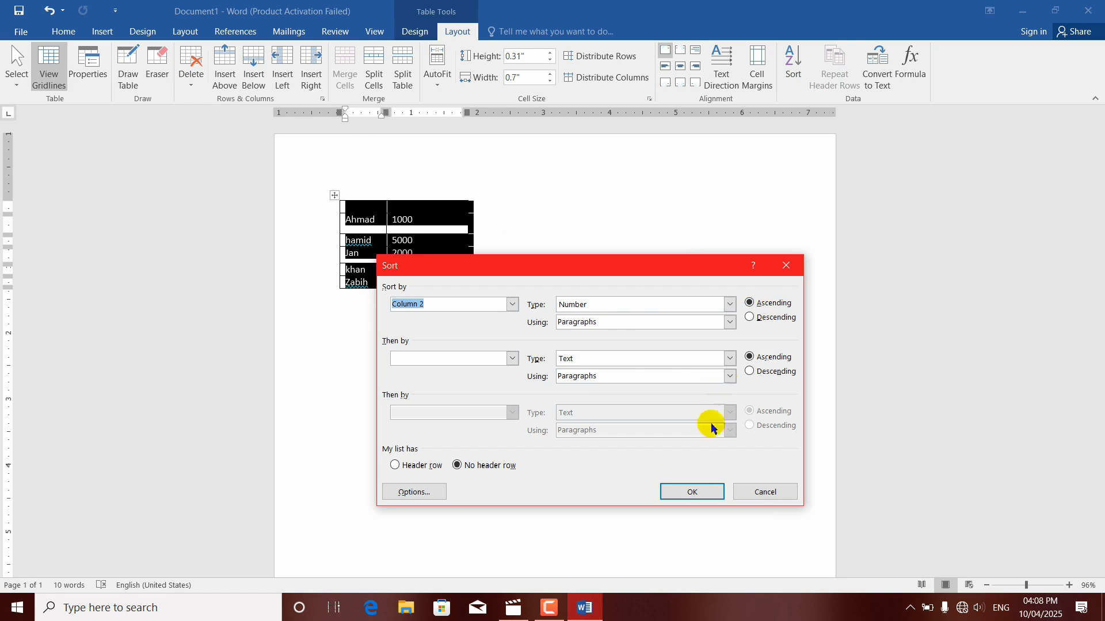
{"action": "left_click", "coordinate": [692, 492]}
{"action": "left_click", "coordinate": [393, 269]}
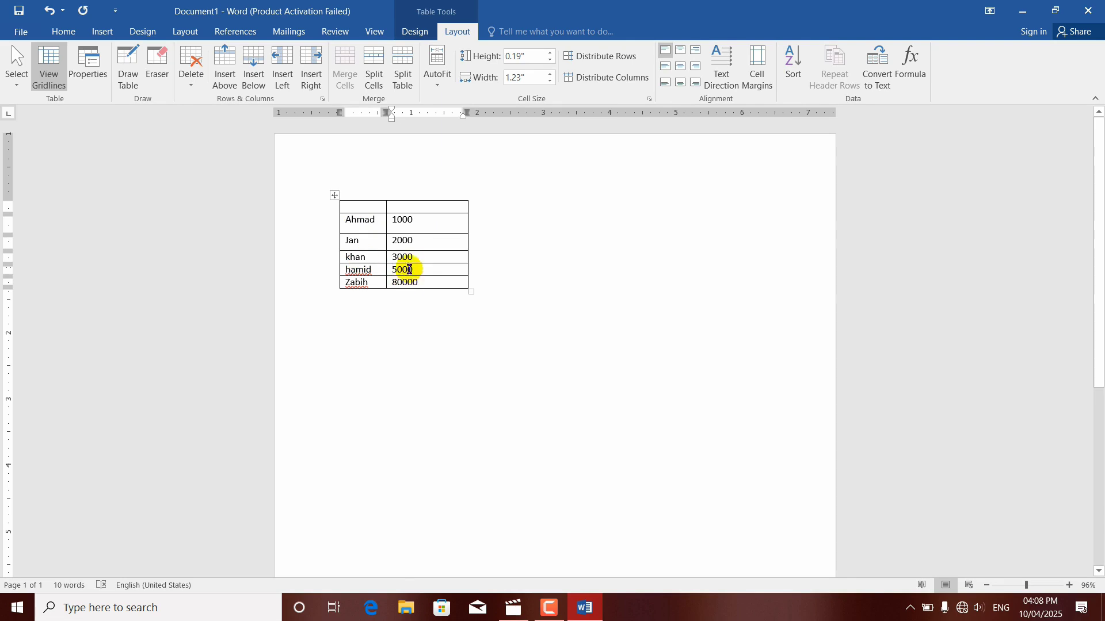
Step: Sort the table rows by Column 2 as numbers in descending order
{"action": "left_click", "coordinate": [794, 62]}
{"action": "left_click", "coordinate": [759, 323]}
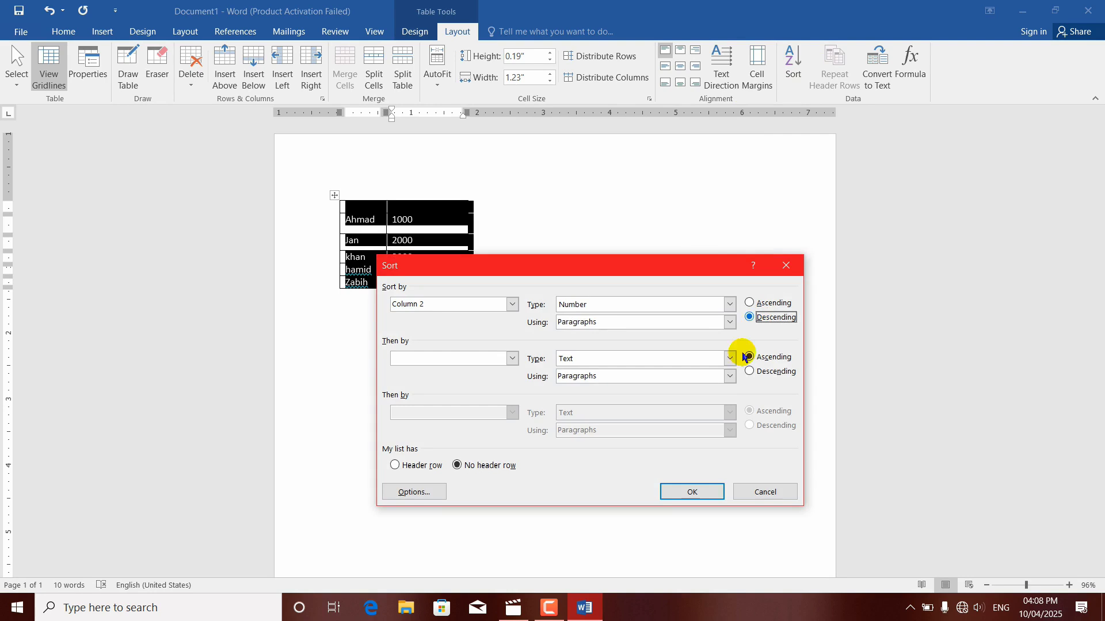
{"action": "left_click", "coordinate": [693, 492]}
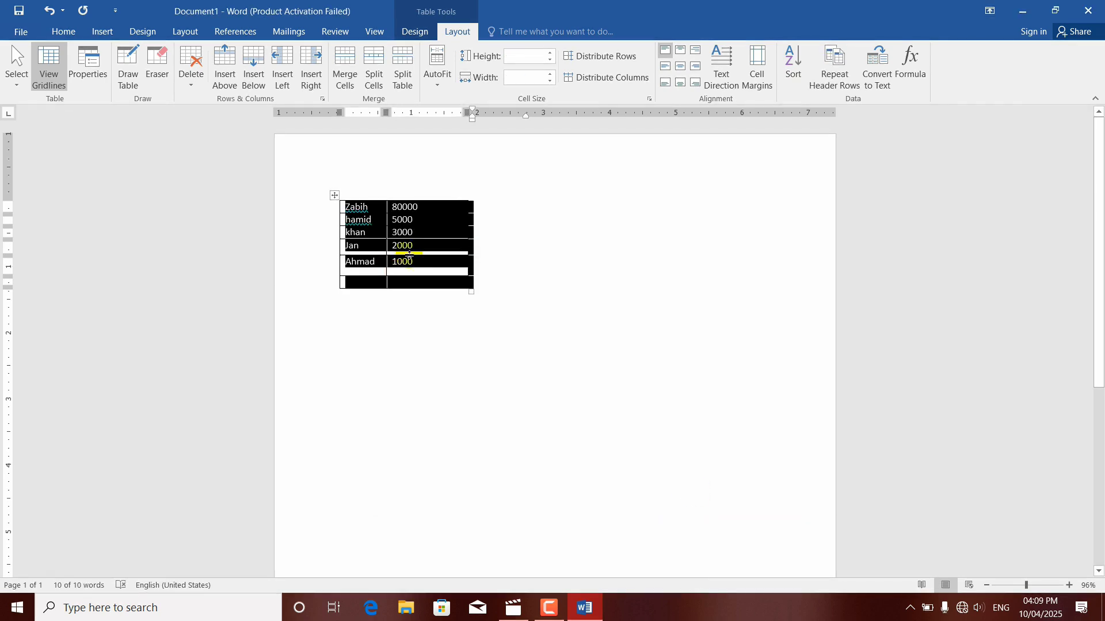
{"action": "left_click", "coordinate": [426, 264]}
{"action": "left_click_drag", "start_coordinate": [420, 261], "coordinate": [423, 221]}
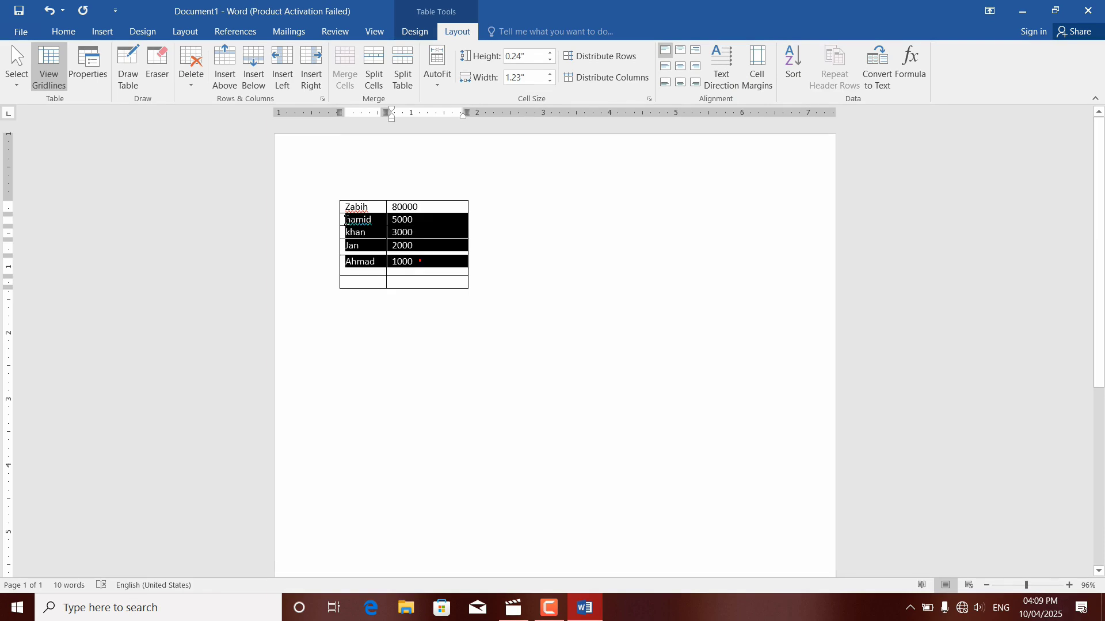
{"action": "left_click", "coordinate": [423, 219]}
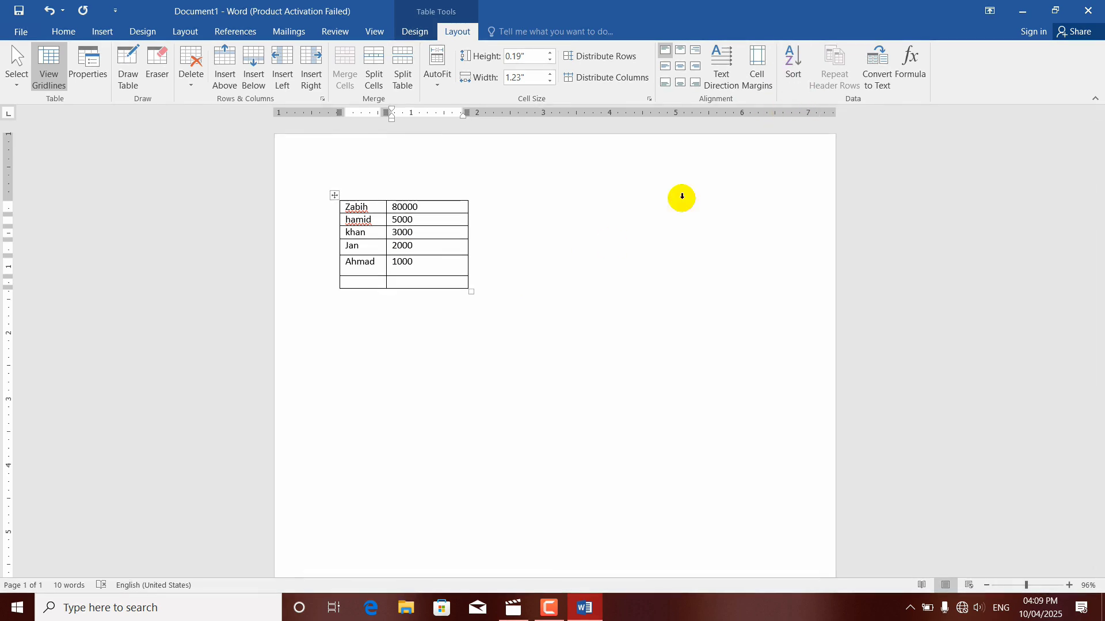
{"action": "left_click", "coordinate": [430, 208]}
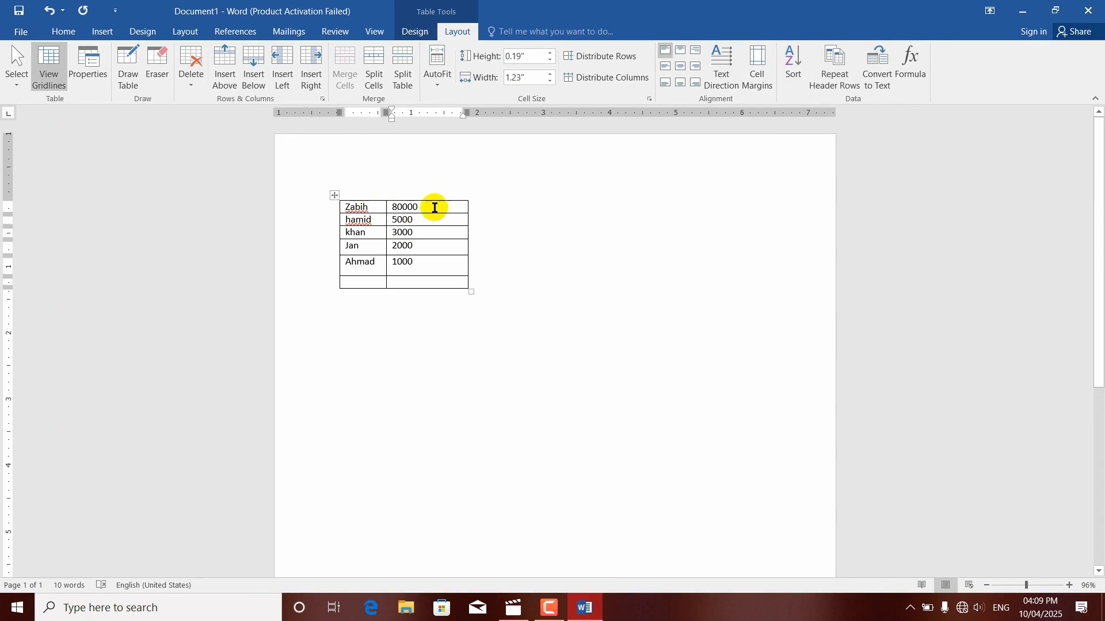
Step: Delete the whole names-and-amounts table and insert a new table with four columns and six rows
{"action": "left_click", "coordinate": [335, 197]}
{"action": "key", "text": "BackSpace"}
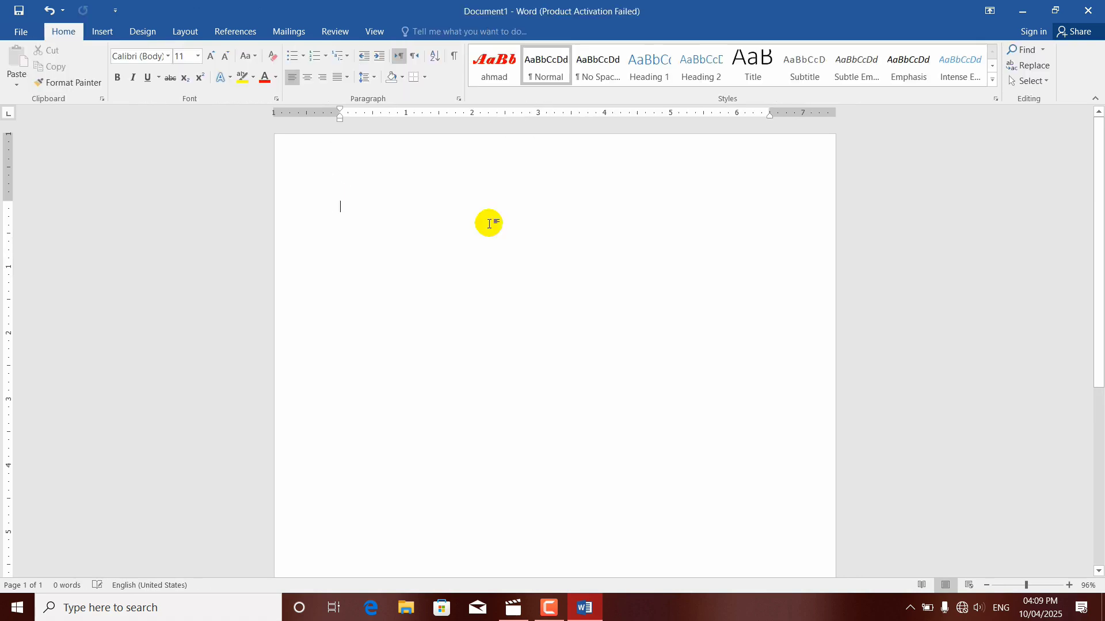
{"action": "left_click", "coordinate": [103, 32]}
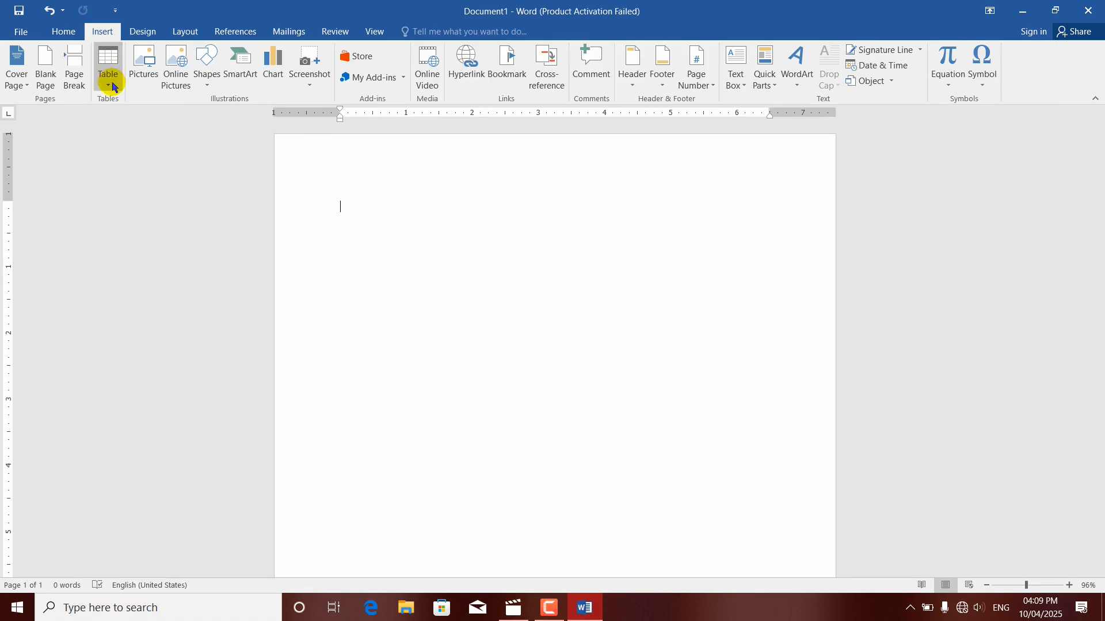
{"action": "left_click", "coordinate": [108, 66]}
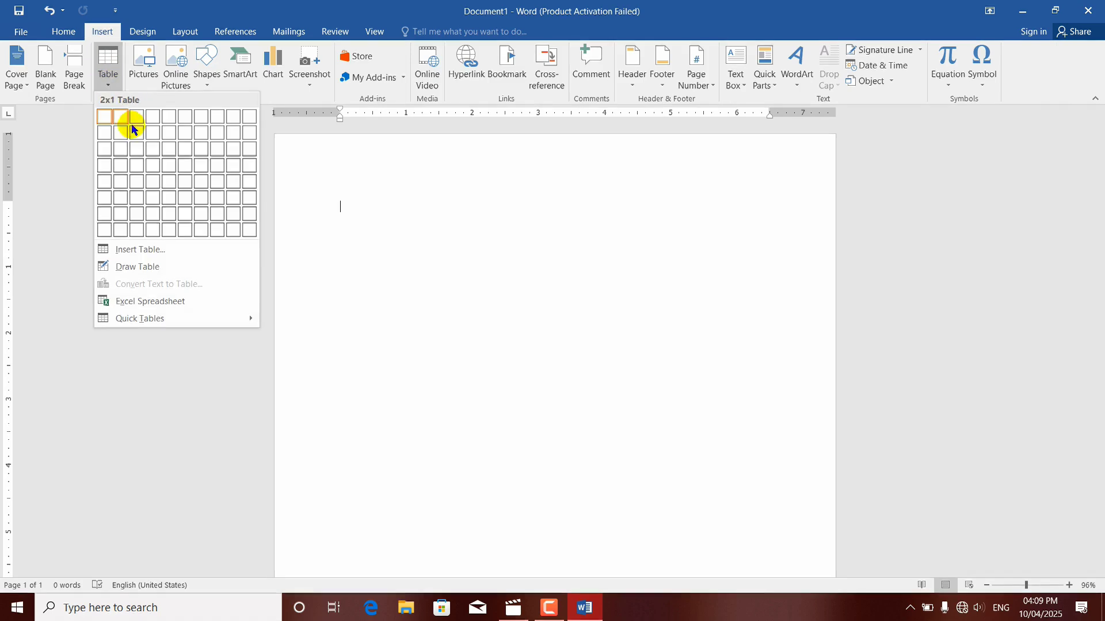
{"action": "left_click", "coordinate": [151, 209]}
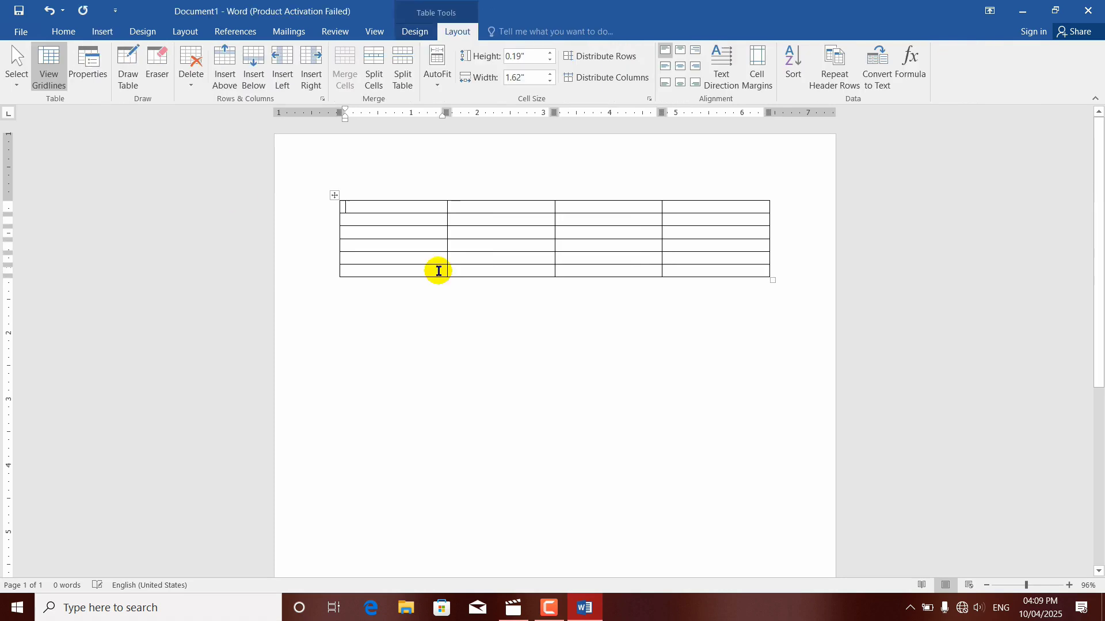
Step: Keep adding rows at the end of the new table until it extends onto a second page
{"action": "left_click", "coordinate": [404, 269]}
{"action": "key", "text": "Tab"}
{"action": "key", "text": "Tab"}
{"action": "key", "text": "Tab"}
{"action": "key", "text": "Tab"}
{"action": "key", "text": "Tab"}
{"action": "key", "text": "Tab"}
{"action": "key", "text": "Tab"}
{"action": "key", "text": "Tab"}
{"action": "key", "text": "Tab"}
{"action": "key", "text": "Tab"}
{"action": "key", "text": "Tab"}
{"action": "key", "text": "Tab"}
{"action": "key", "text": "Tab"}
{"action": "key", "text": "Tab"}
{"action": "key", "text": "Tab"}
{"action": "key", "text": "Tab"}
{"action": "key", "text": "Tab"}
{"action": "key", "text": "Tab"}
{"action": "key", "text": "Tab"}
{"action": "key", "text": "Tab"}
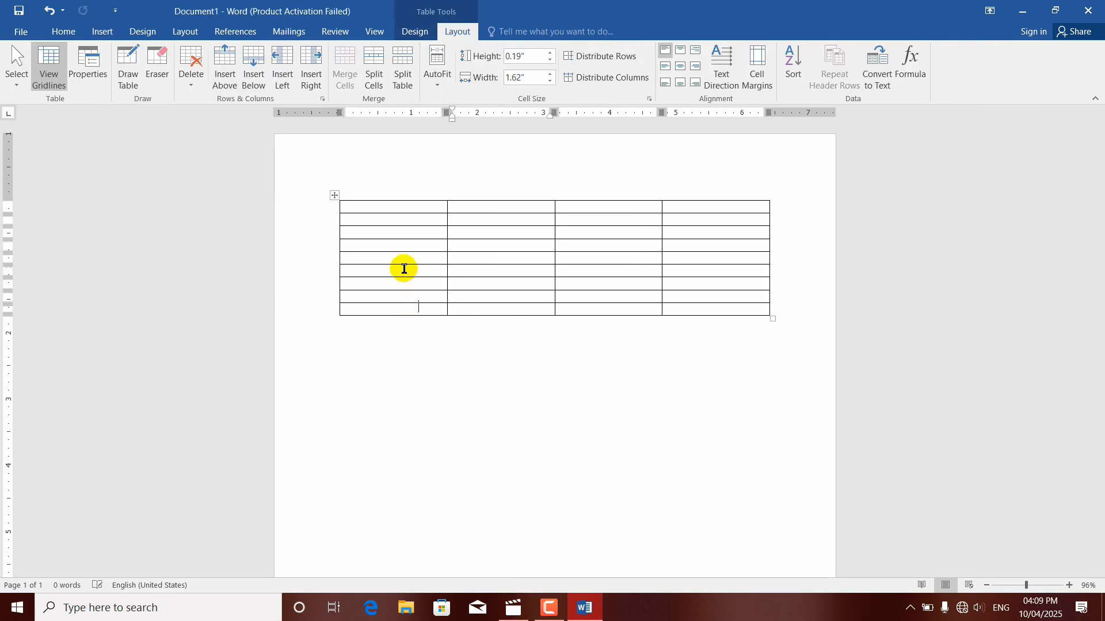
{"action": "key", "text": "Tab"}
{"action": "key", "text": "Tab"}
{"action": "key", "text": "Tab"}
{"action": "key", "text": "Tab"}
{"action": "key", "text": "Tab"}
{"action": "key", "text": "Tab"}
{"action": "key", "text": "Tab"}
{"action": "key", "text": "Tab"}
{"action": "key", "text": "Tab"}
{"action": "key", "text": "Tab"}
{"action": "key", "text": "Tab"}
{"action": "key", "text": "Tab"}
{"action": "key", "text": "Tab"}
{"action": "key", "text": "Tab"}
{"action": "key", "text": "Tab"}
{"action": "key", "text": "Tab"}
{"action": "key", "text": "Tab"}
{"action": "key", "text": "Tab"}
{"action": "key", "text": "Tab"}
{"action": "key", "text": "Tab"}
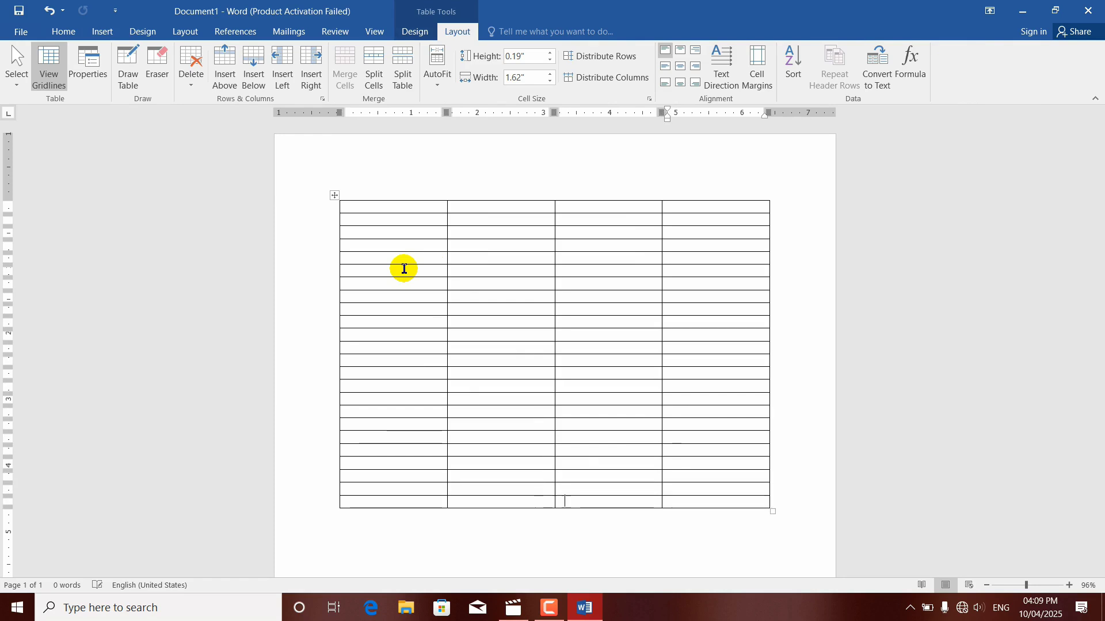
{"action": "key", "text": "Tab"}
{"action": "key", "text": "Tab"}
{"action": "key", "text": "Tab"}
{"action": "key", "text": "Tab"}
{"action": "key", "text": "Tab"}
{"action": "key", "text": "Tab"}
{"action": "key", "text": "Tab"}
{"action": "key", "text": "Tab"}
{"action": "key", "text": "Tab"}
{"action": "key", "text": "Tab"}
{"action": "key", "text": "Tab"}
{"action": "key", "text": "Tab"}
{"action": "key", "text": "Tab"}
{"action": "key", "text": "Tab"}
{"action": "key", "text": "Tab"}
{"action": "key", "text": "Tab"}
{"action": "key", "text": "Tab"}
{"action": "key", "text": "Tab"}
{"action": "key", "text": "Tab"}
{"action": "key", "text": "Tab"}
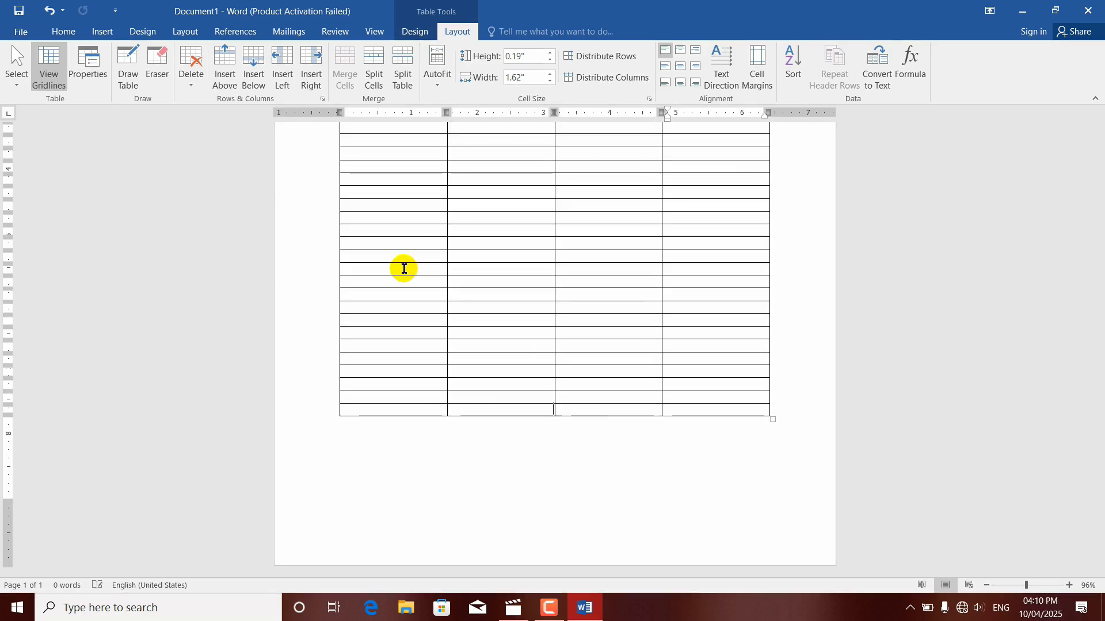
{"action": "key", "text": "Tab"}
{"action": "key", "text": "Tab"}
{"action": "key", "text": "Tab"}
{"action": "key", "text": "Tab"}
{"action": "key", "text": "Tab"}
{"action": "key", "text": "Tab"}
{"action": "key", "text": "Tab"}
{"action": "key", "text": "Tab"}
{"action": "key", "text": "Tab"}
{"action": "key", "text": "Tab"}
{"action": "key", "text": "Tab"}
{"action": "key", "text": "Tab"}
{"action": "key", "text": "Tab"}
{"action": "key", "text": "Tab"}
{"action": "key", "text": "Tab"}
{"action": "key", "text": "Tab"}
{"action": "key", "text": "Tab"}
{"action": "key", "text": "Tab"}
{"action": "key", "text": "Tab"}
{"action": "key", "text": "Tab"}
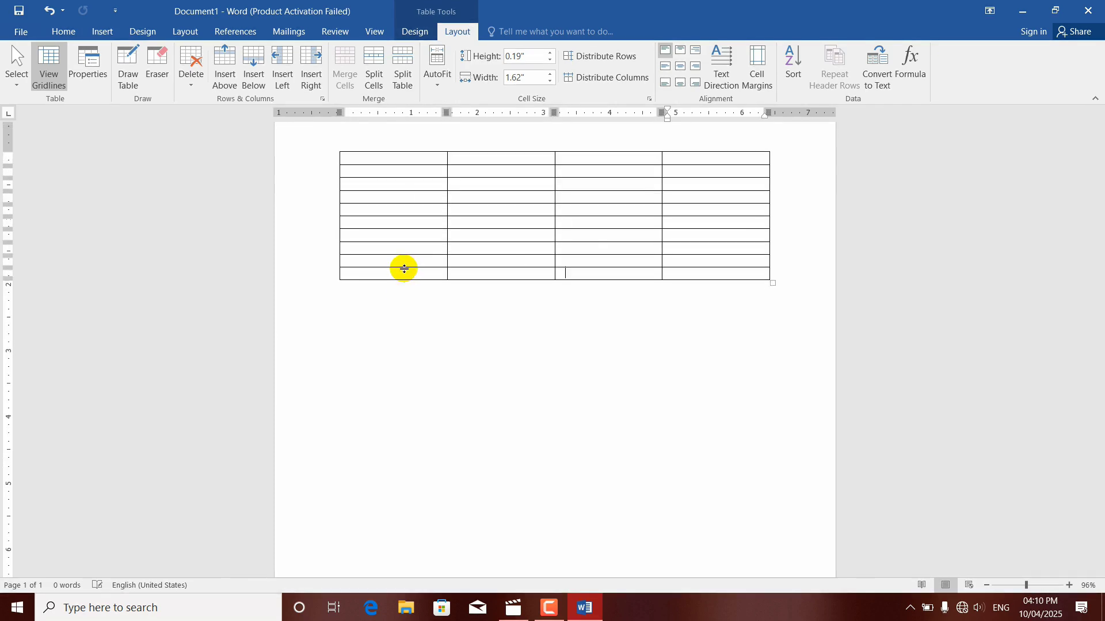
{"action": "key", "text": "Tab"}
{"action": "key", "text": "Tab"}
{"action": "key", "text": "Tab"}
{"action": "key", "text": "Tab"}
{"action": "key", "text": "Tab"}
{"action": "key", "text": "Tab"}
{"action": "key", "text": "Tab"}
{"action": "key", "text": "Tab"}
{"action": "key", "text": "Tab"}
{"action": "key", "text": "Tab"}
{"action": "key", "text": "Tab"}
{"action": "key", "text": "Tab"}
{"action": "key", "text": "Tab"}
{"action": "key", "text": "Tab"}
{"action": "key", "text": "Tab"}
{"action": "key", "text": "Tab"}
{"action": "key", "text": "Tab"}
{"action": "key", "text": "Tab"}
{"action": "key", "text": "Tab"}
{"action": "key", "text": "Tab"}
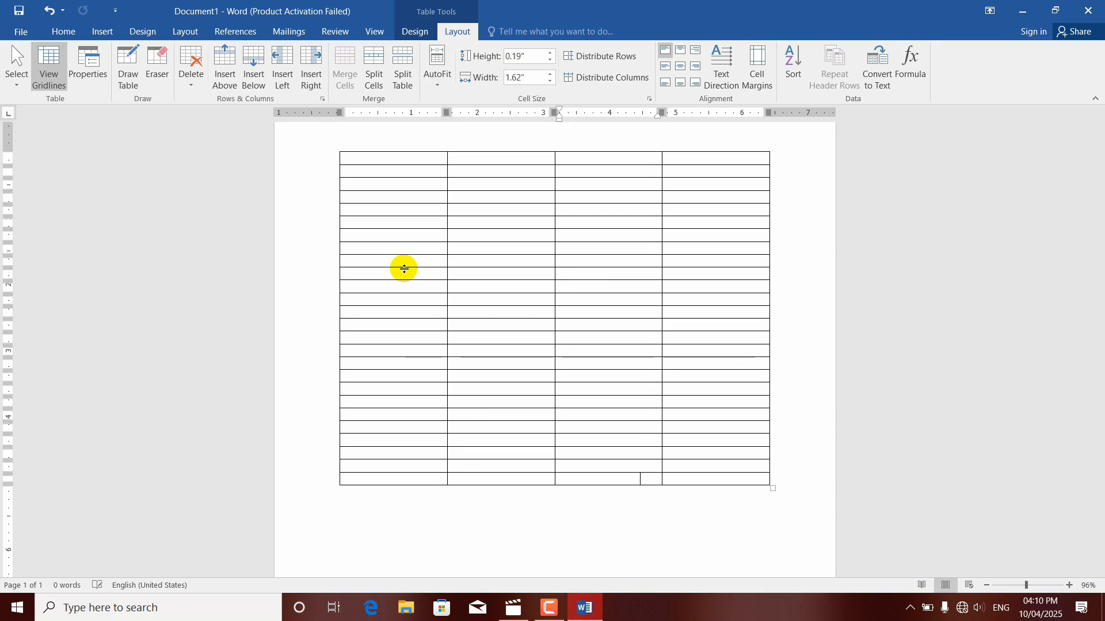
{"action": "key", "text": "Tab"}
{"action": "key", "text": "Tab"}
{"action": "key", "text": "Tab"}
{"action": "key", "text": "Tab"}
{"action": "key", "text": "Tab"}
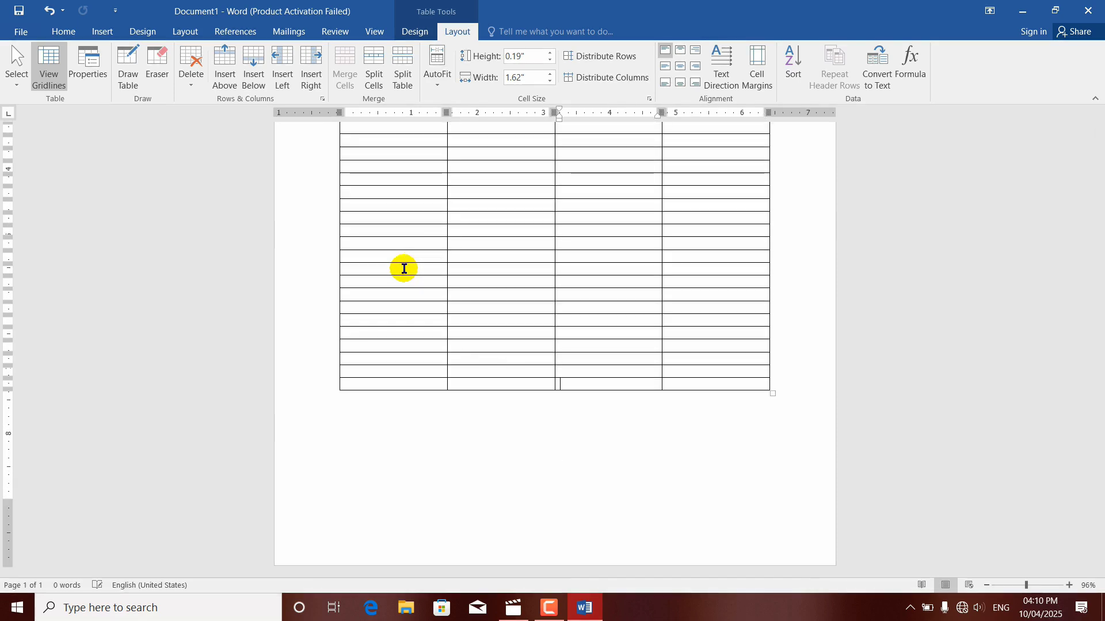
Step: Enter the headings Name and F name in the first two cells of the table's first row
{"action": "left_click_drag", "start_coordinate": [1101, 467], "coordinate": [1080, 118]}
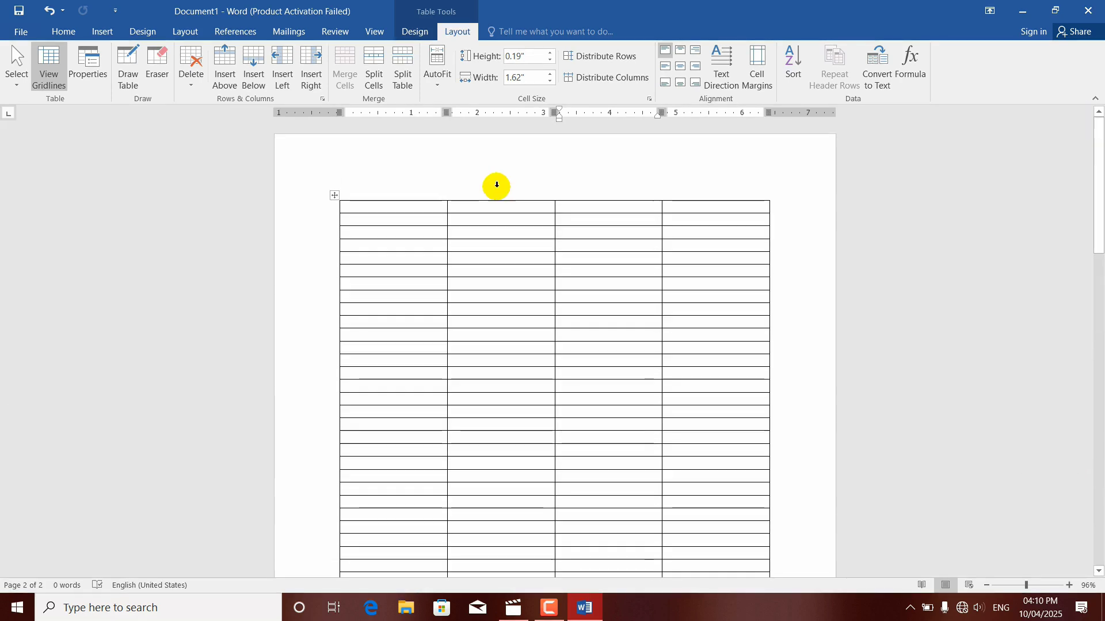
{"action": "left_click", "coordinate": [377, 210]}
{"action": "type", "text": "Na me"}
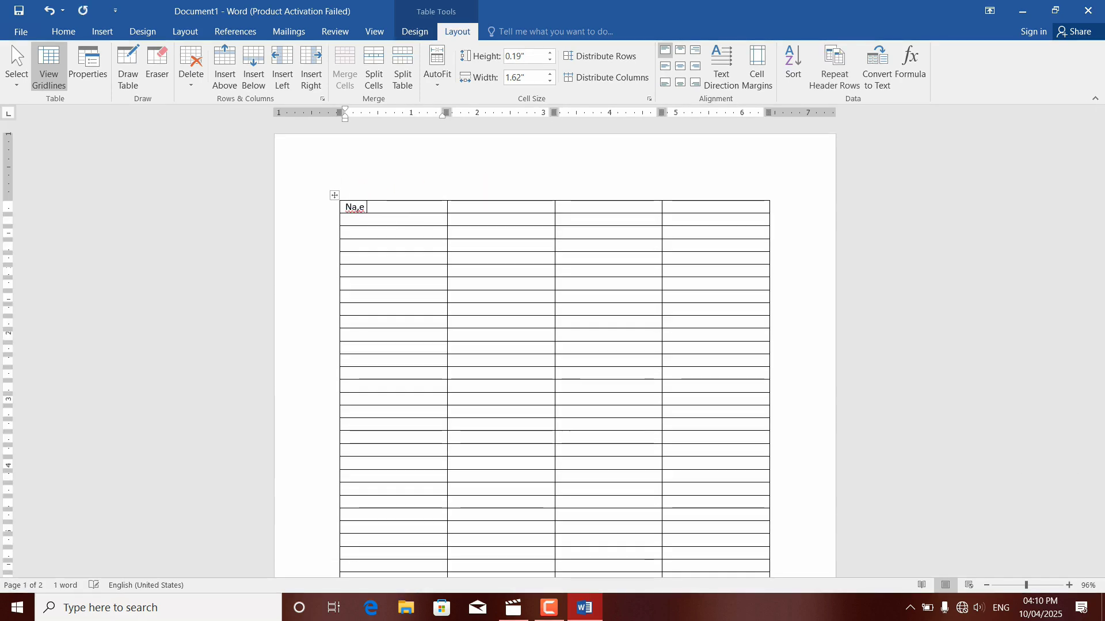
{"action": "key", "text": "BackSpace"}
{"action": "key", "text": "BackSpace"}
{"action": "type", "text": "me"}
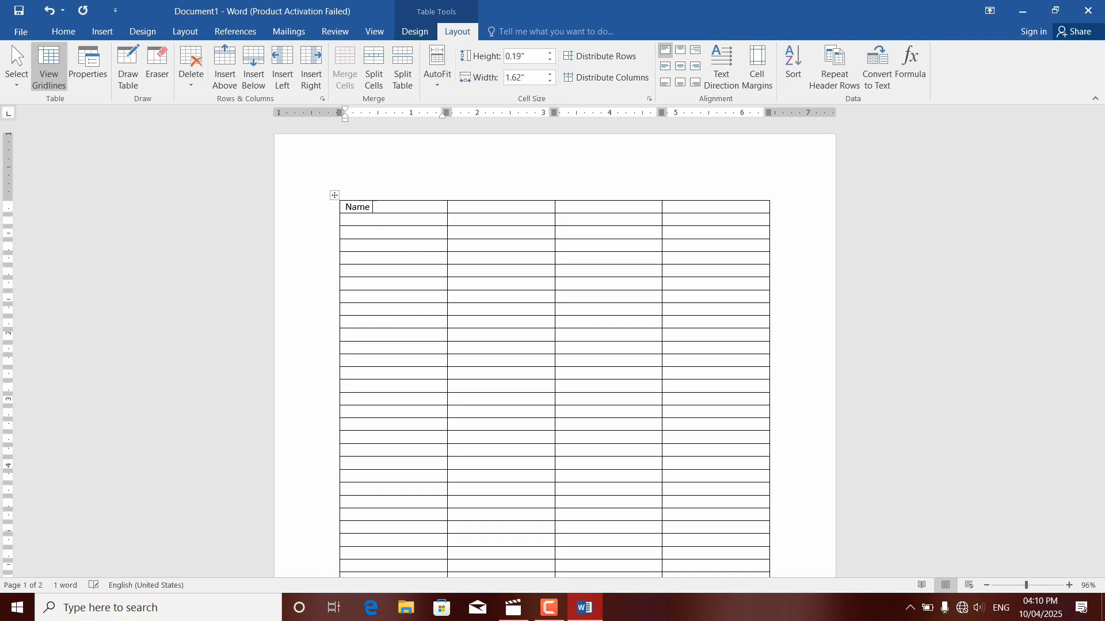
{"action": "key", "text": "Tab"}
{"action": "type", "text": "F"}
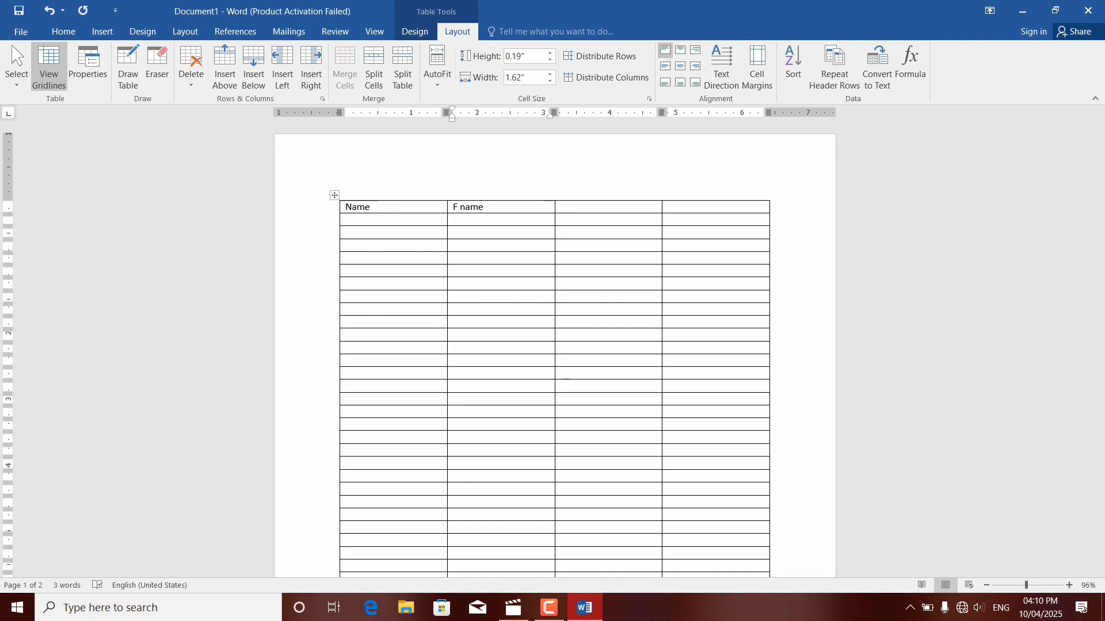
Step: Enter the headings salary and grade in the third and fourth cells of the first row
{"action": "key", "text": "Tab"}
{"action": "type", "text": "da"}
{"action": "key", "text": "BackSpace"}
{"action": "type", "text": "lary"}
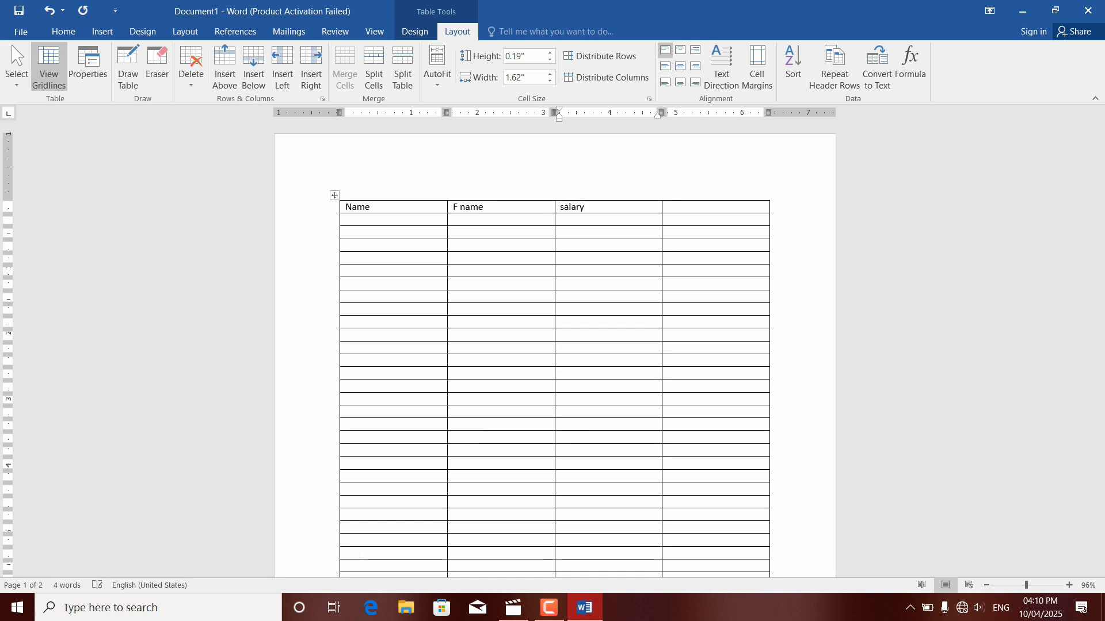
{"action": "key", "text": "Tab"}
{"action": "type", "text": "g"}
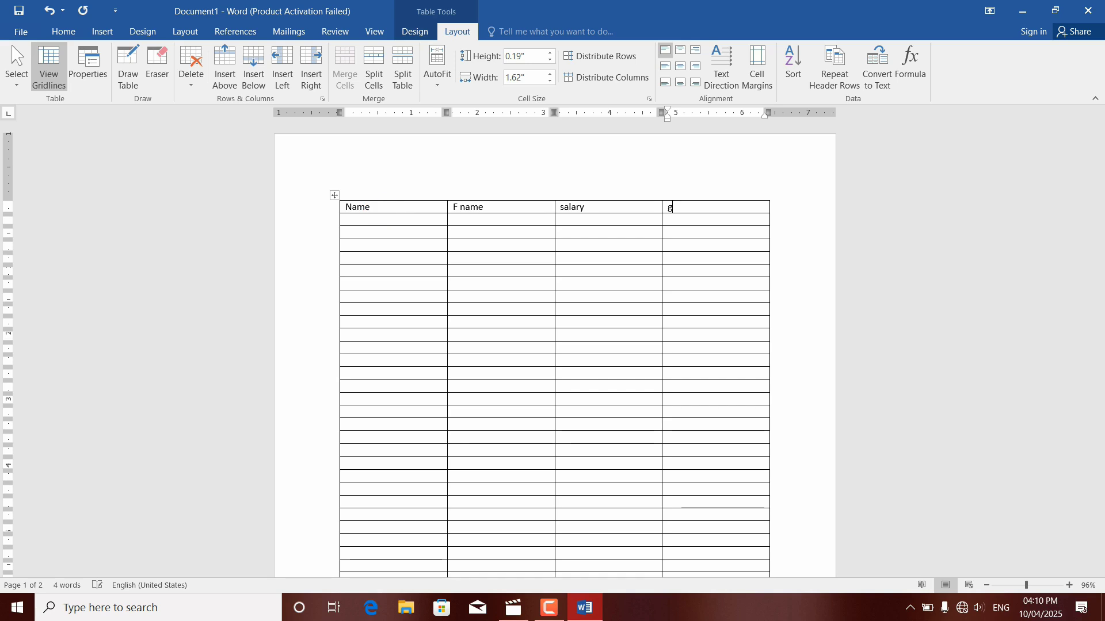
{"action": "type", "text": "rade"}
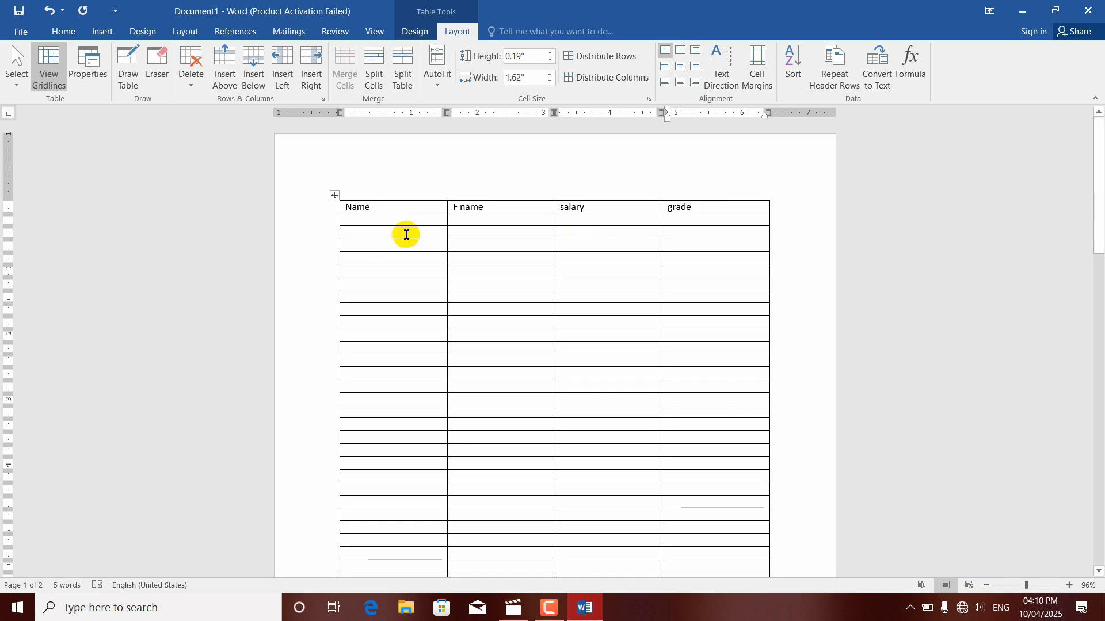
{"action": "left_click_drag", "start_coordinate": [384, 209], "coordinate": [706, 216]}
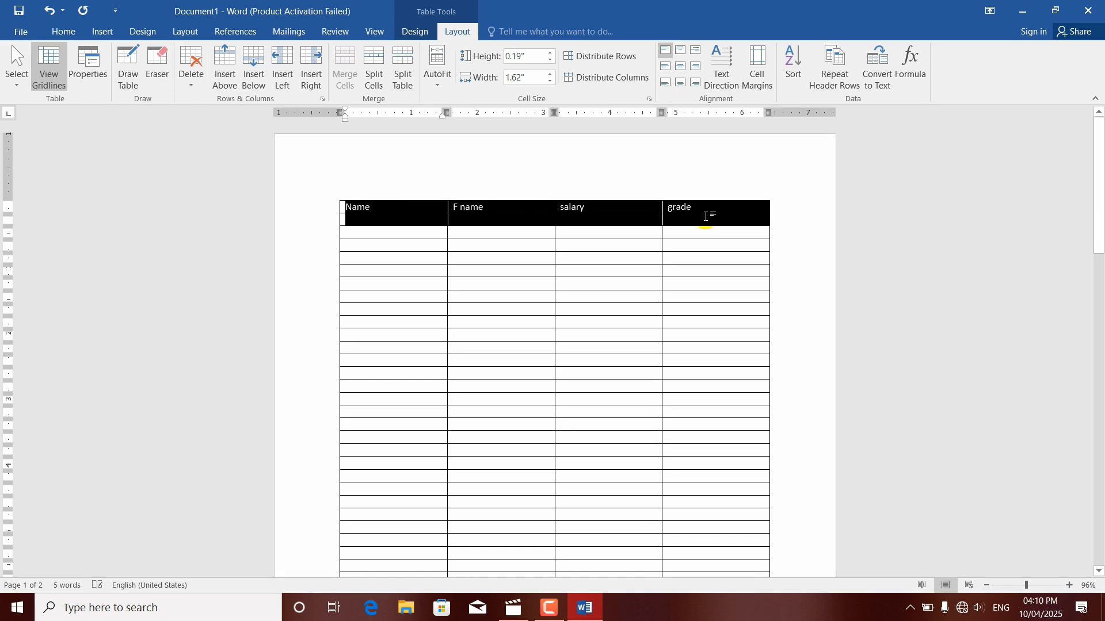
{"action": "left_click", "coordinate": [708, 259]}
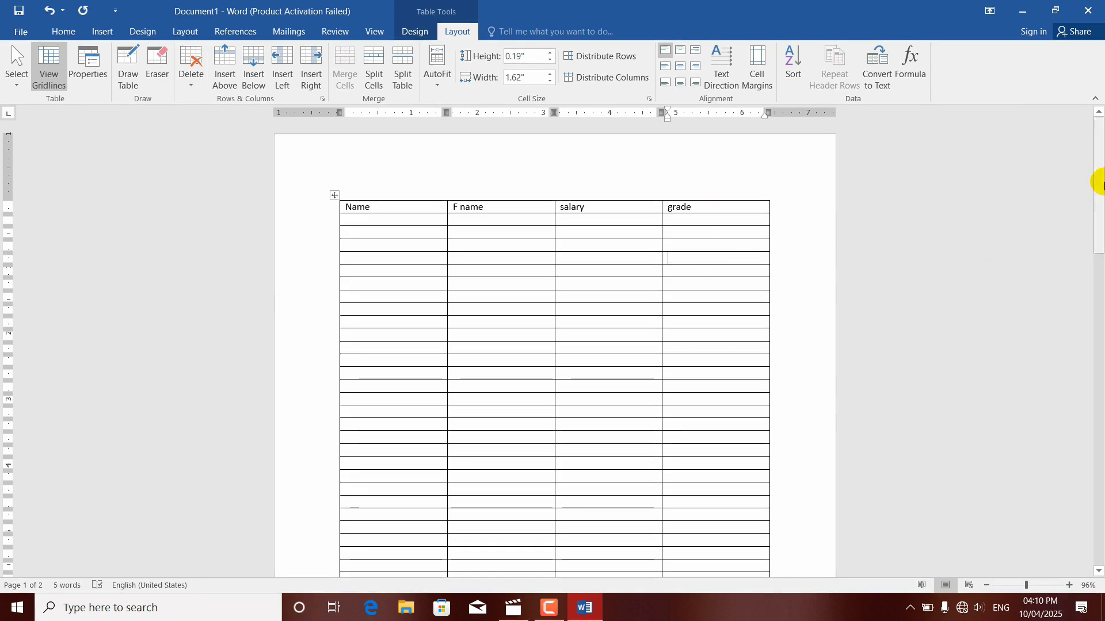
Step: Colour the text of the table's heading row red and shade its cells light blue
{"action": "left_click_drag", "start_coordinate": [1099, 184], "coordinate": [1101, 141]}
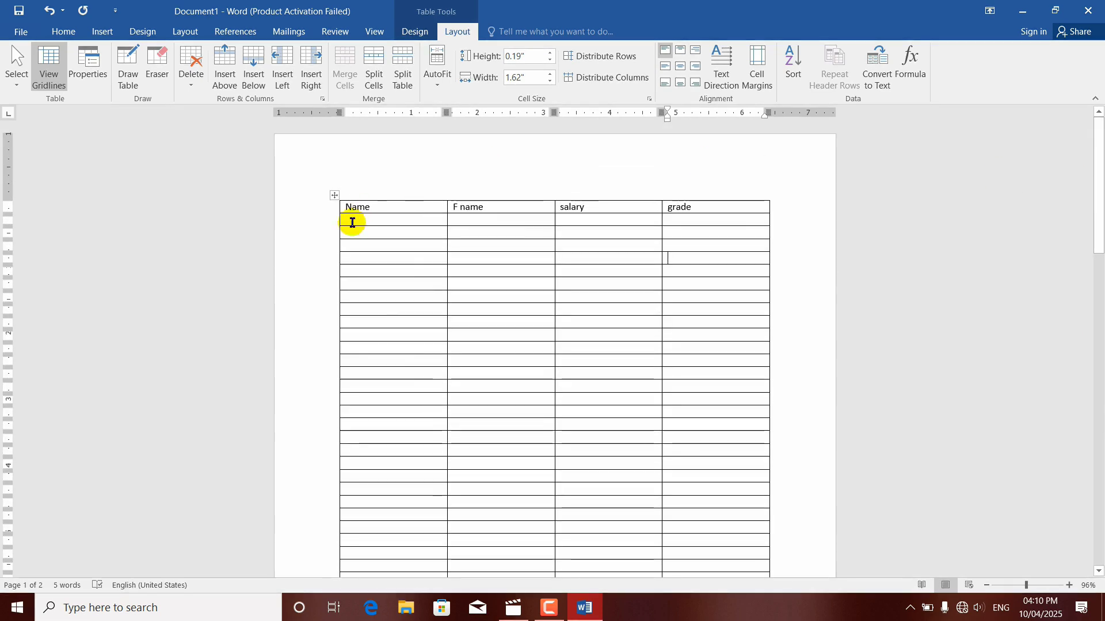
{"action": "left_click_drag", "start_coordinate": [386, 207], "coordinate": [713, 207]}
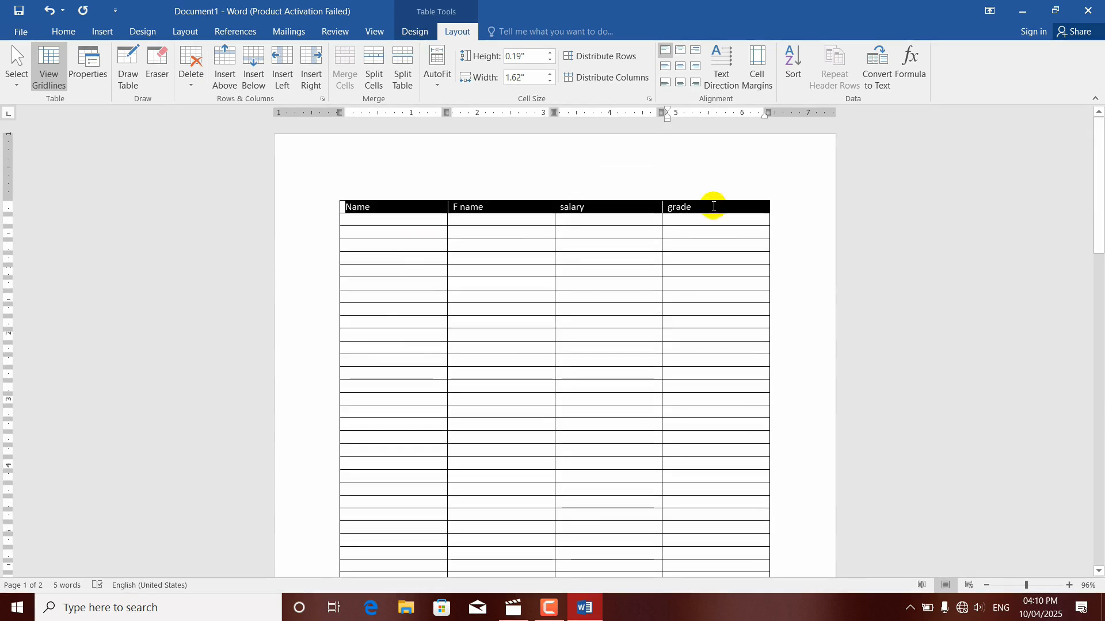
{"action": "left_click", "coordinate": [77, 32]}
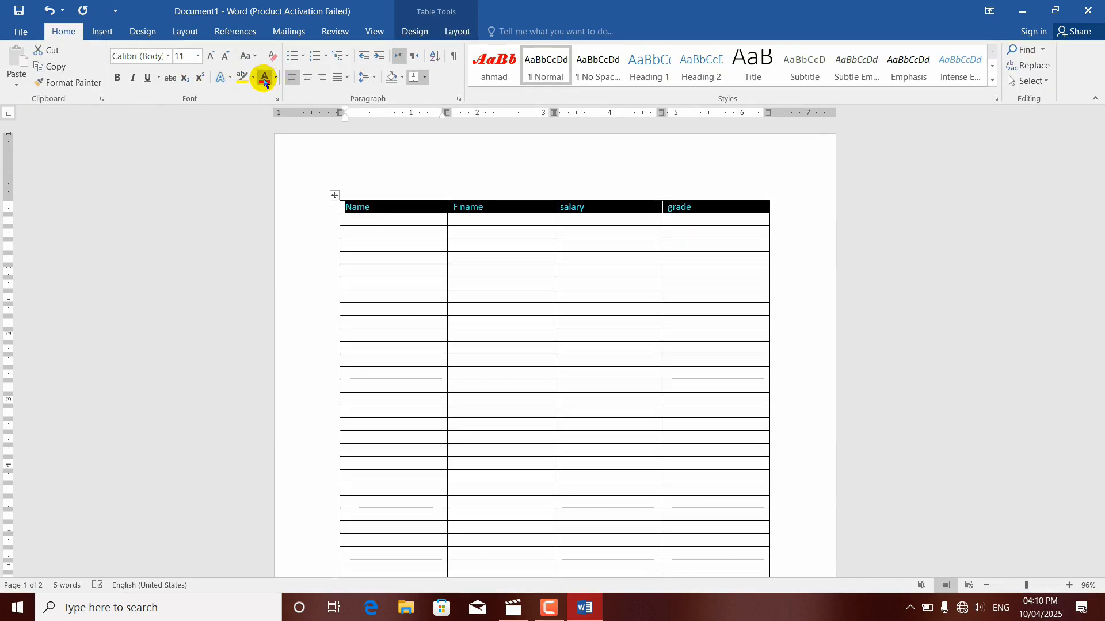
{"action": "left_click", "coordinate": [402, 81]}
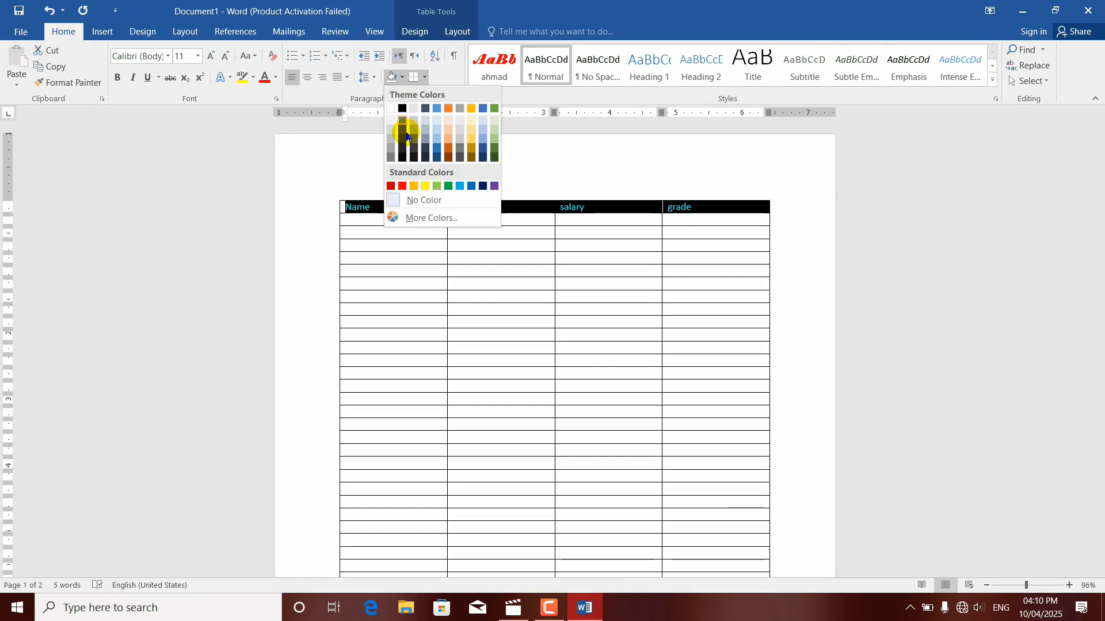
{"action": "left_click", "coordinate": [438, 141]}
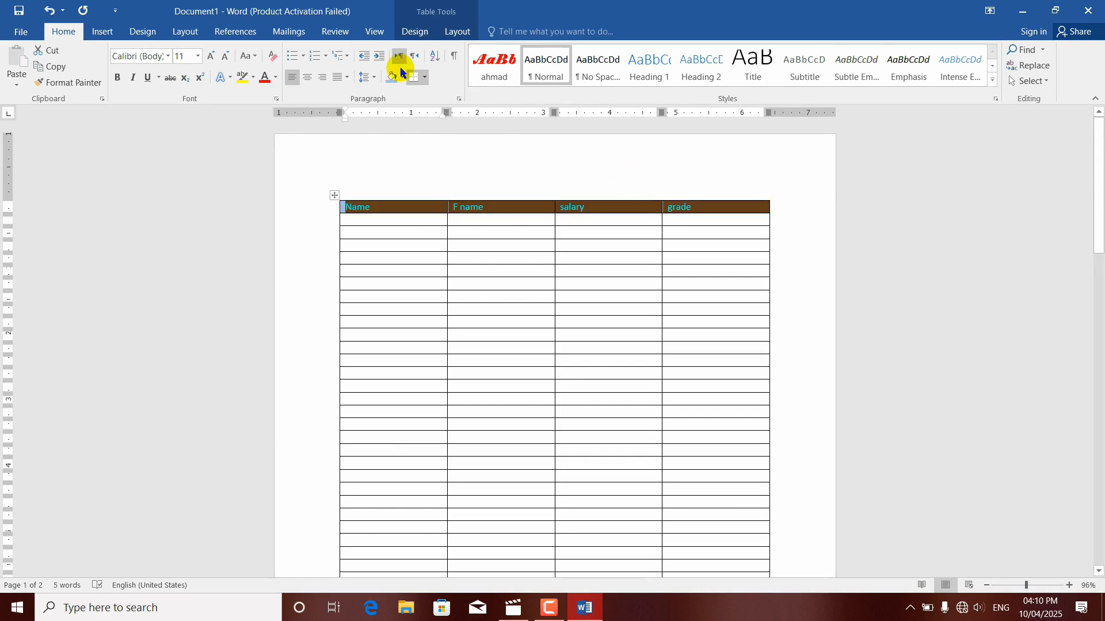
Step: Set the Name, F name, salary and grade row to repeat as the header row on every page
{"action": "left_click", "coordinate": [454, 32]}
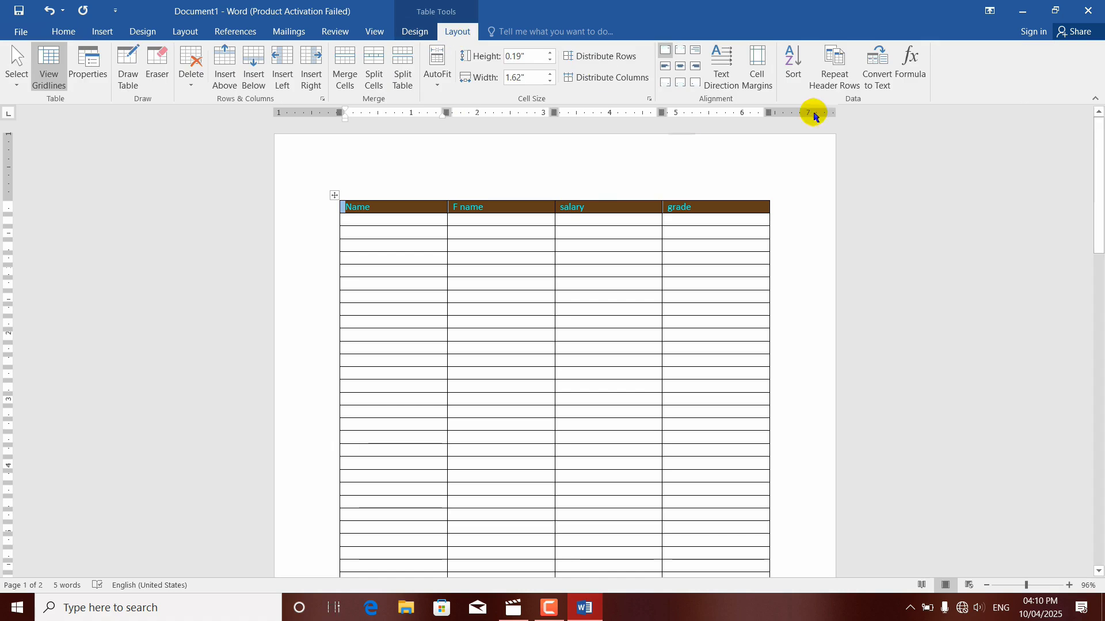
{"action": "left_click", "coordinate": [834, 86]}
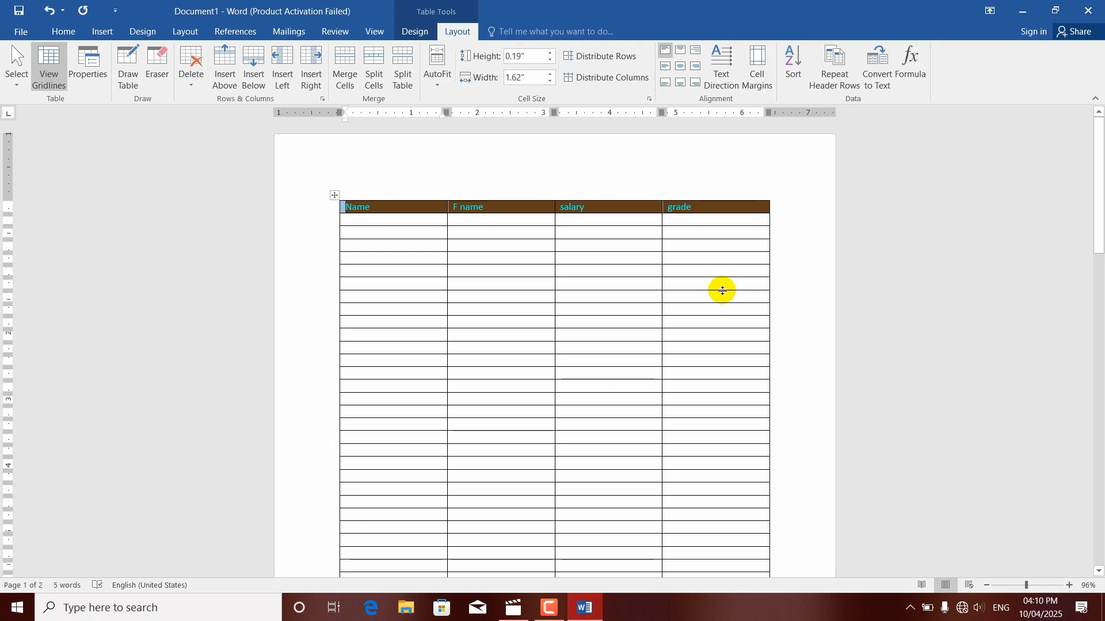
{"action": "left_click", "coordinate": [623, 230]}
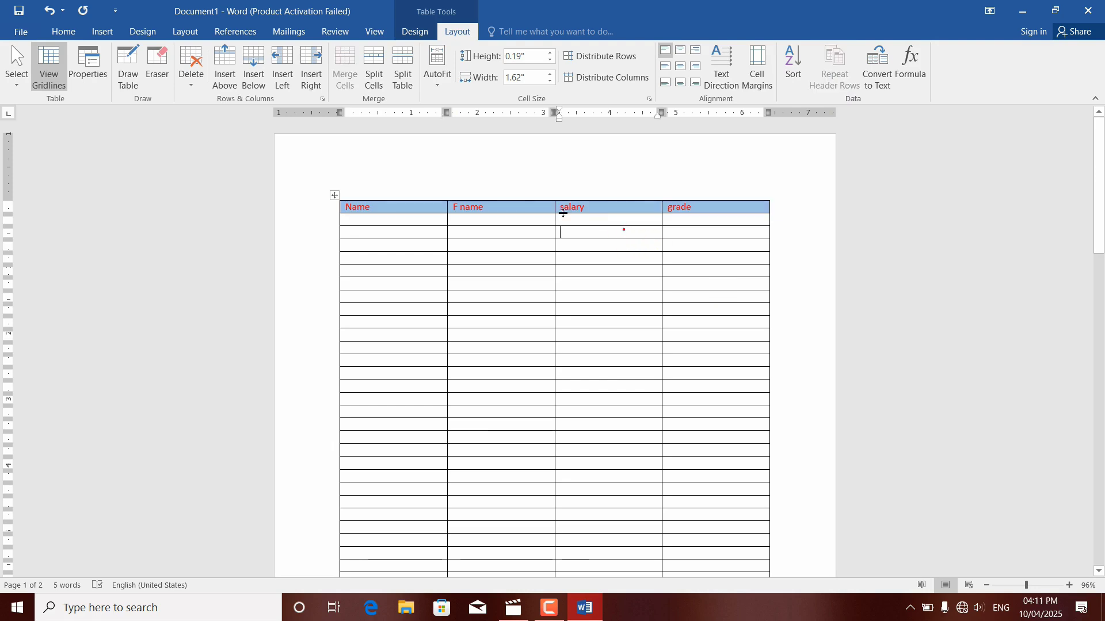
{"action": "left_click", "coordinate": [522, 208]}
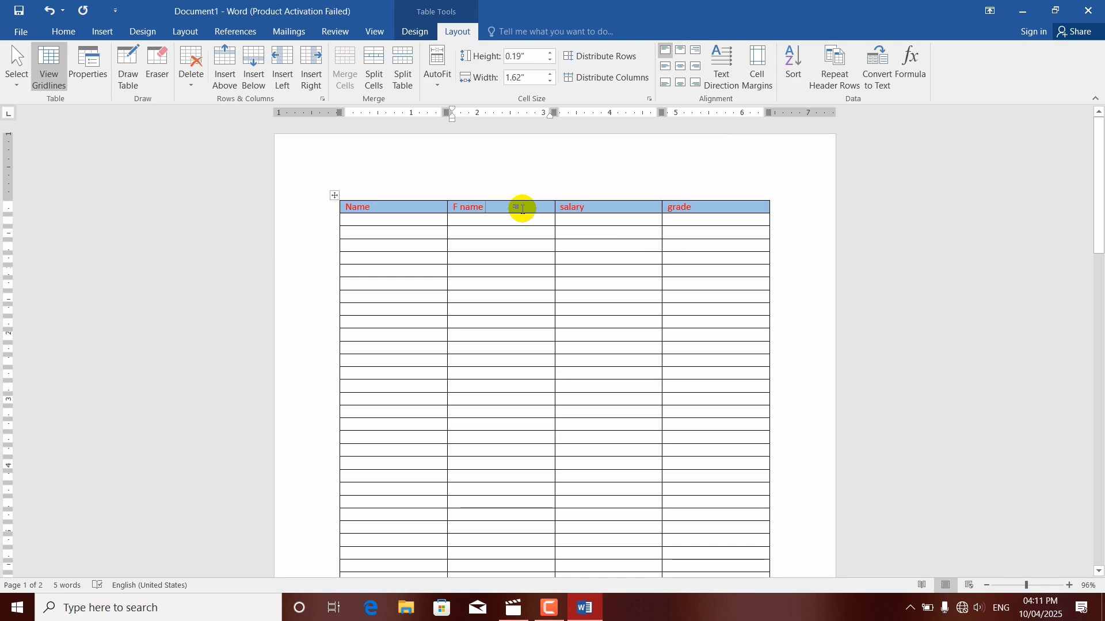
{"action": "left_click_drag", "start_coordinate": [352, 207], "coordinate": [709, 205]}
{"action": "left_click_drag", "start_coordinate": [1099, 173], "coordinate": [1087, 88]}
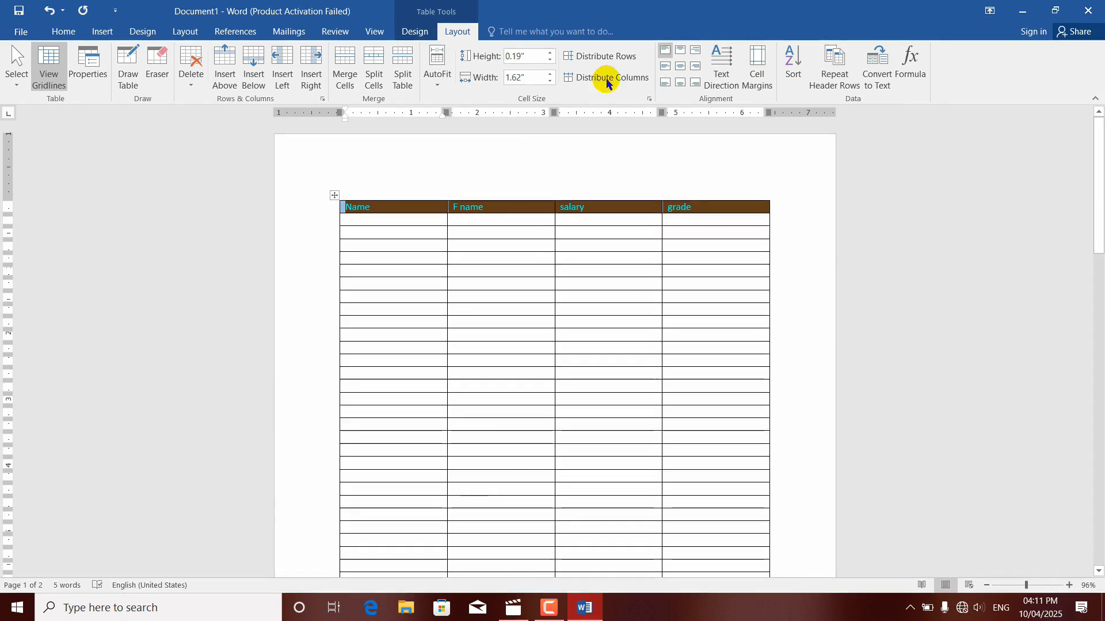
{"action": "left_click", "coordinate": [829, 86]}
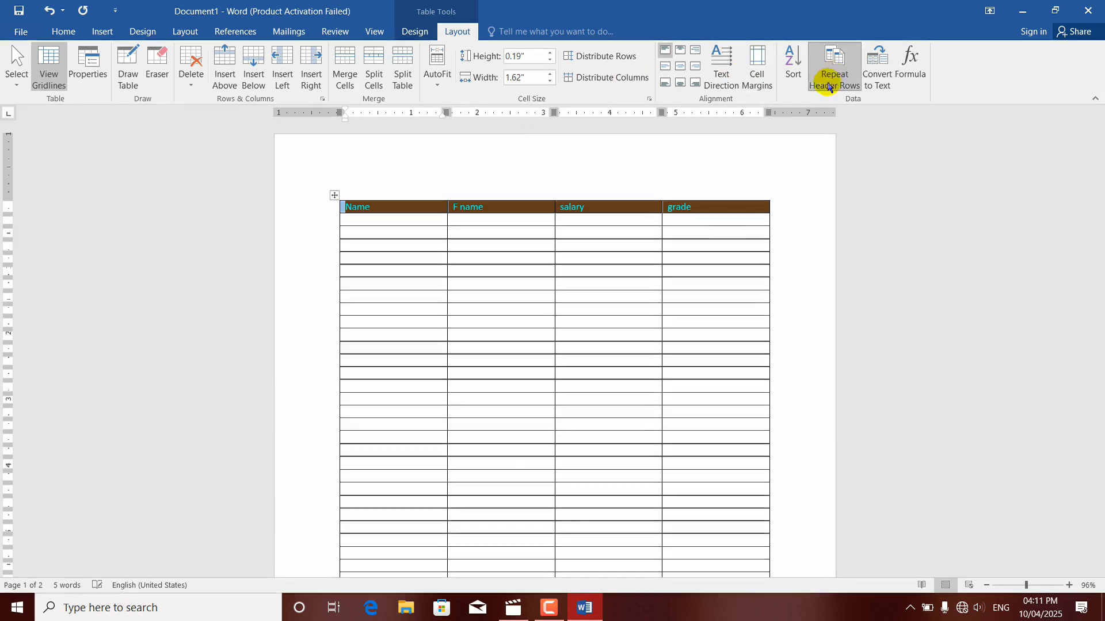
Step: Keep adding rows at the end of the table until it extends onto a third page
{"action": "left_click_drag", "start_coordinate": [1095, 189], "coordinate": [1103, 338]}
{"action": "left_click", "coordinate": [620, 482]}
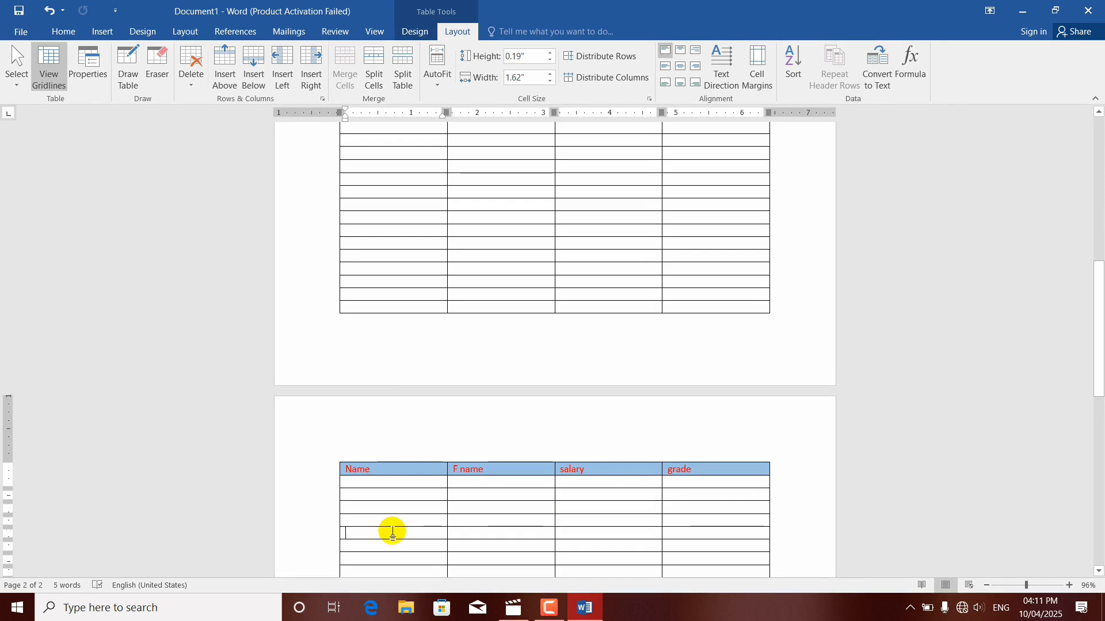
{"action": "key", "text": "ctrl+End"}
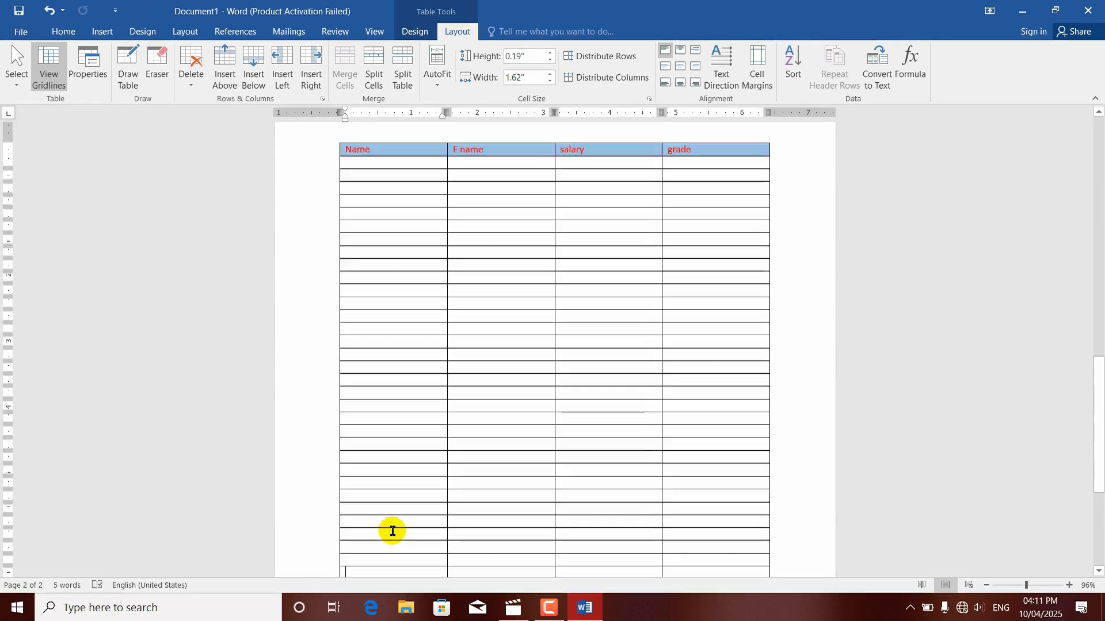
{"action": "key", "text": "Up"}
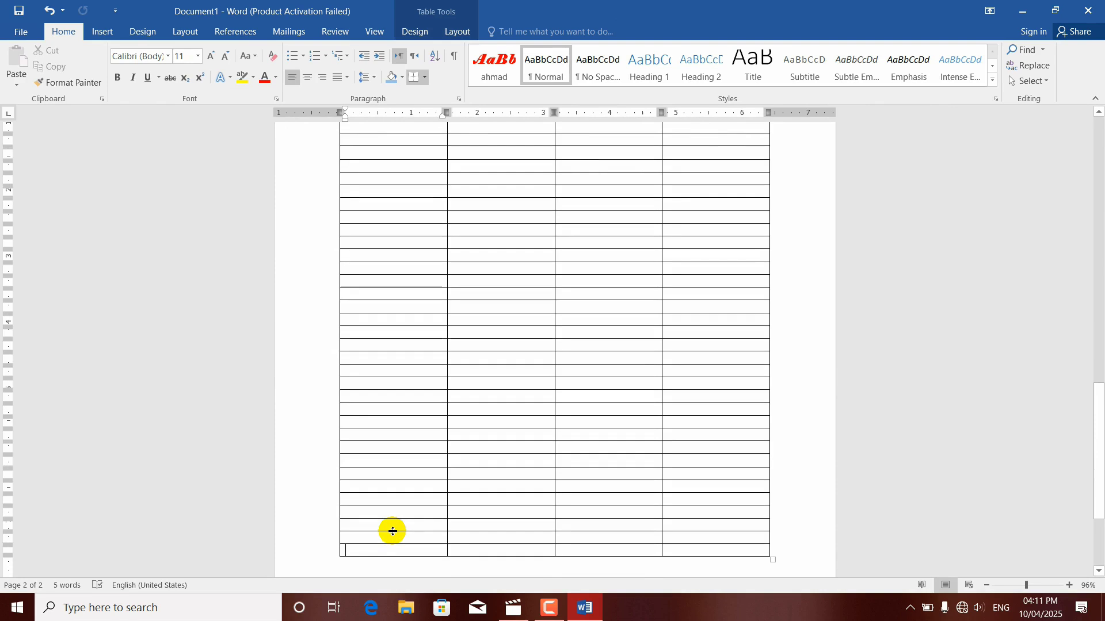
{"action": "key", "text": "Tab"}
{"action": "key", "text": "Tab"}
{"action": "key", "text": "Tab"}
{"action": "key", "text": "Tab"}
{"action": "key", "text": "Tab"}
{"action": "key", "text": "Tab"}
{"action": "key", "text": "Tab"}
{"action": "key", "text": "Tab"}
{"action": "key", "text": "Tab"}
{"action": "key", "text": "Tab"}
{"action": "key", "text": "Tab"}
{"action": "key", "text": "Tab"}
{"action": "key", "text": "Tab"}
{"action": "key", "text": "Tab"}
{"action": "key", "text": "Tab"}
{"action": "key", "text": "Tab"}
{"action": "key", "text": "Tab"}
{"action": "key", "text": "Tab"}
{"action": "key", "text": "Tab"}
{"action": "key", "text": "Tab"}
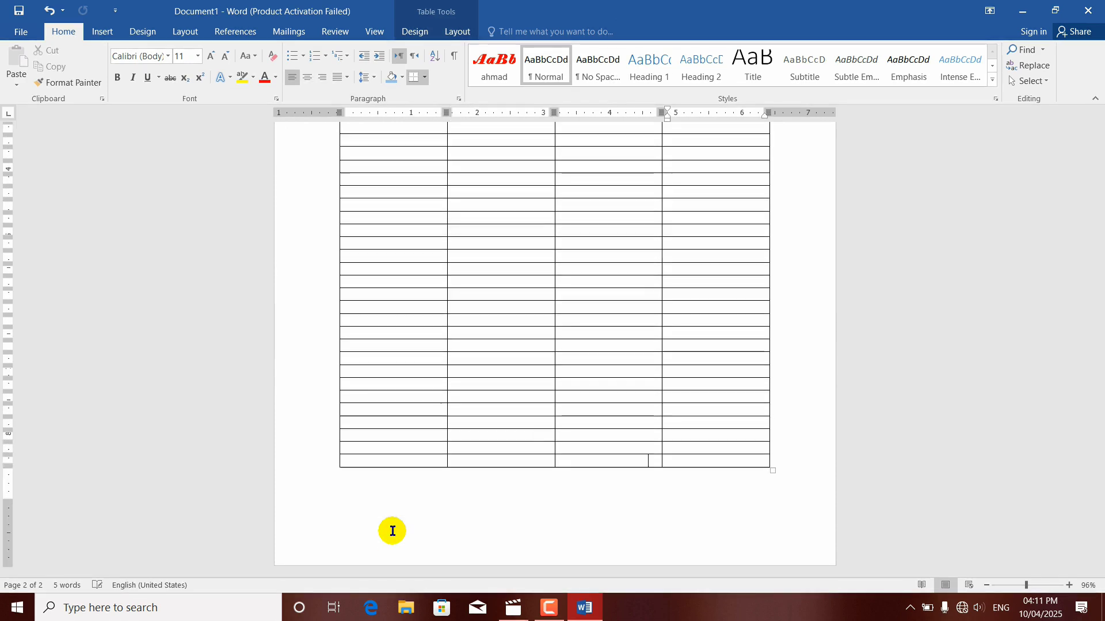
{"action": "key", "text": "Tab"}
{"action": "key", "text": "Tab"}
{"action": "key", "text": "Tab"}
{"action": "key", "text": "Tab"}
{"action": "key", "text": "Tab"}
{"action": "key", "text": "Tab"}
{"action": "key", "text": "Tab"}
{"action": "key", "text": "Tab"}
{"action": "key", "text": "Tab"}
{"action": "key", "text": "Tab"}
{"action": "key", "text": "Tab"}
{"action": "key", "text": "Tab"}
{"action": "key", "text": "Tab"}
{"action": "key", "text": "Tab"}
{"action": "key", "text": "Tab"}
{"action": "key", "text": "Tab"}
{"action": "key", "text": "Tab"}
{"action": "key", "text": "Tab"}
{"action": "key", "text": "Tab"}
{"action": "key", "text": "Tab"}
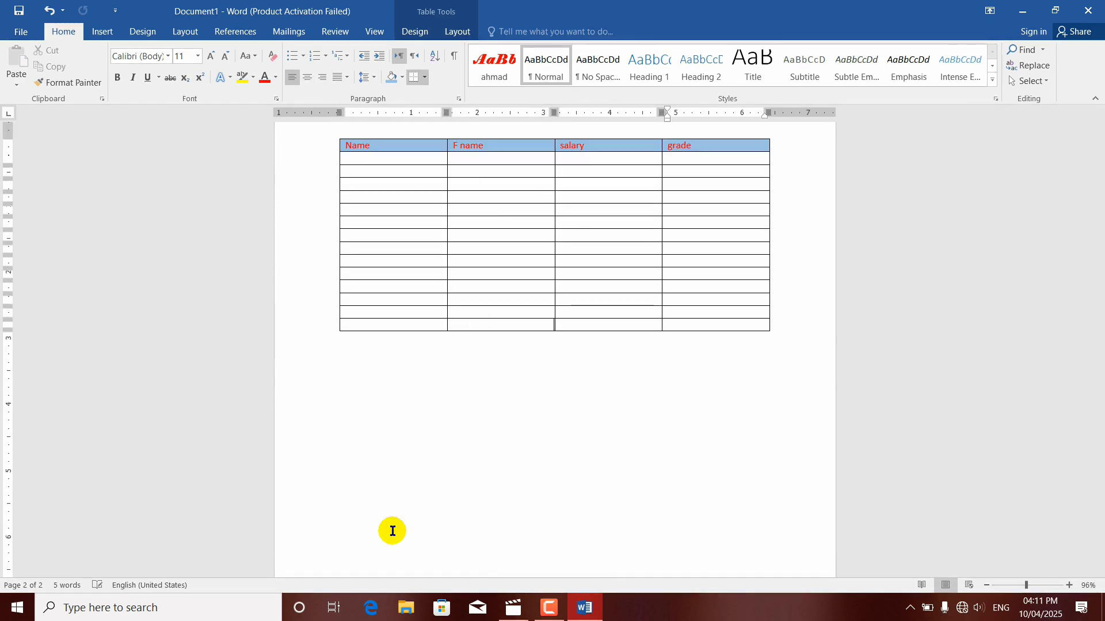
{"action": "key", "text": "Tab"}
{"action": "key", "text": "Tab"}
{"action": "key", "text": "Tab"}
{"action": "key", "text": "Tab"}
{"action": "key", "text": "Tab"}
{"action": "key", "text": "Tab"}
{"action": "key", "text": "Tab"}
{"action": "key", "text": "Tab"}
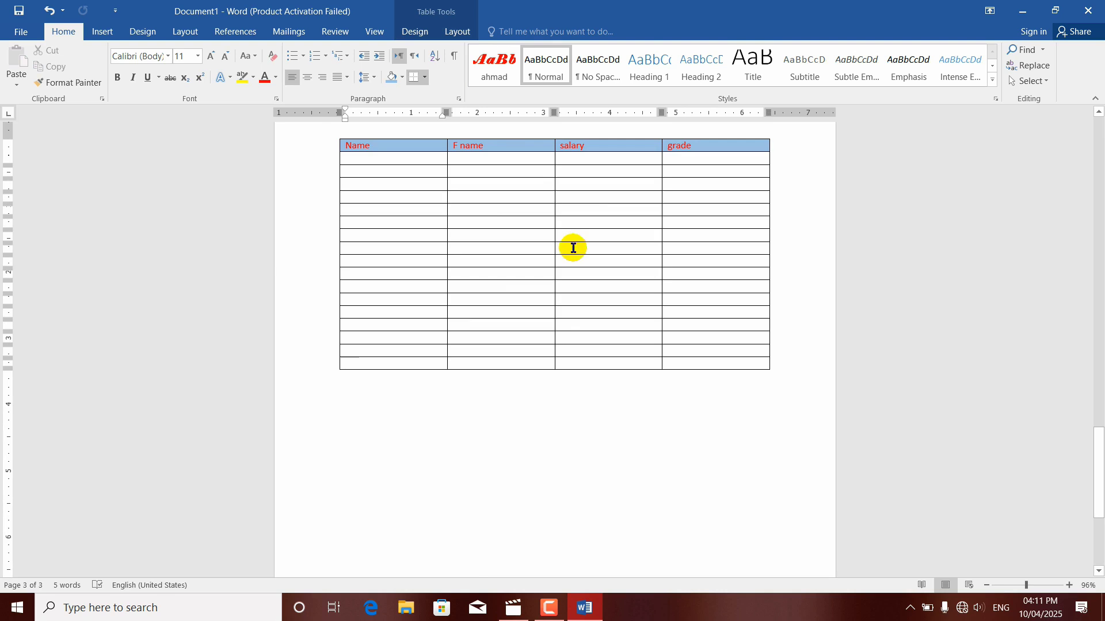
Step: Convert only the table's heading row to regular text, with the entries separated by tabs
{"action": "left_click", "coordinate": [458, 31]}
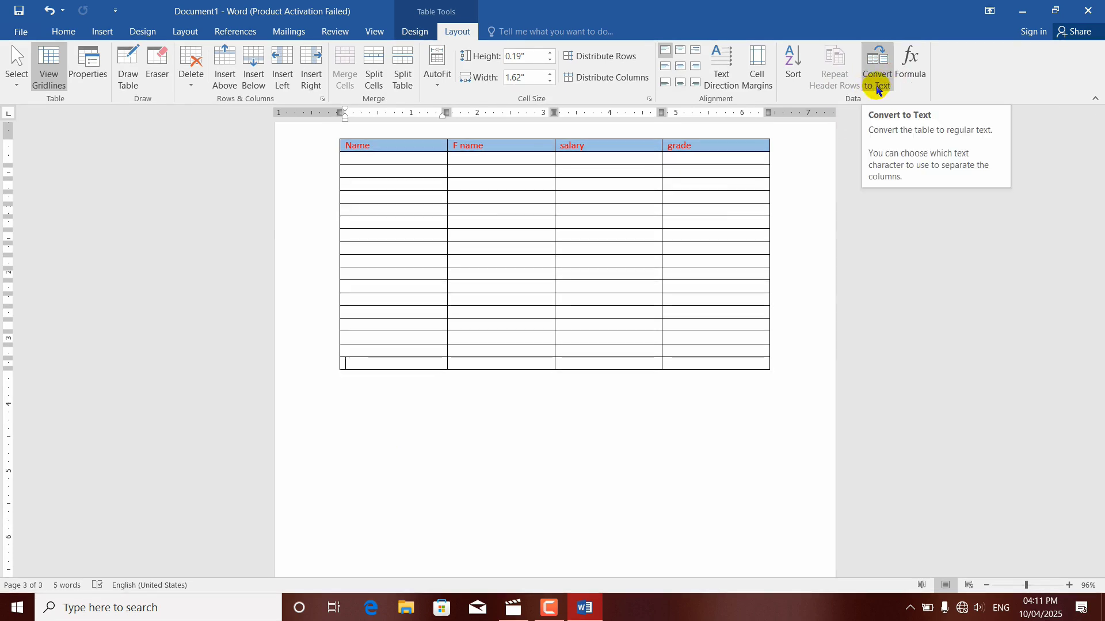
{"action": "left_click_drag", "start_coordinate": [1099, 452], "coordinate": [1097, 128]}
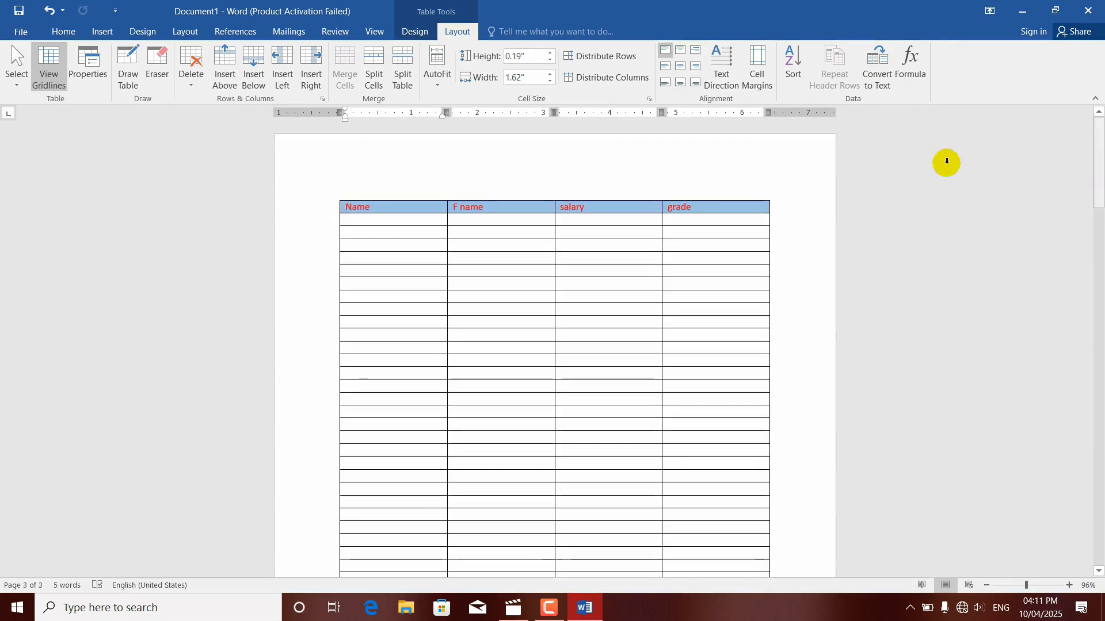
{"action": "left_click", "coordinate": [714, 207]}
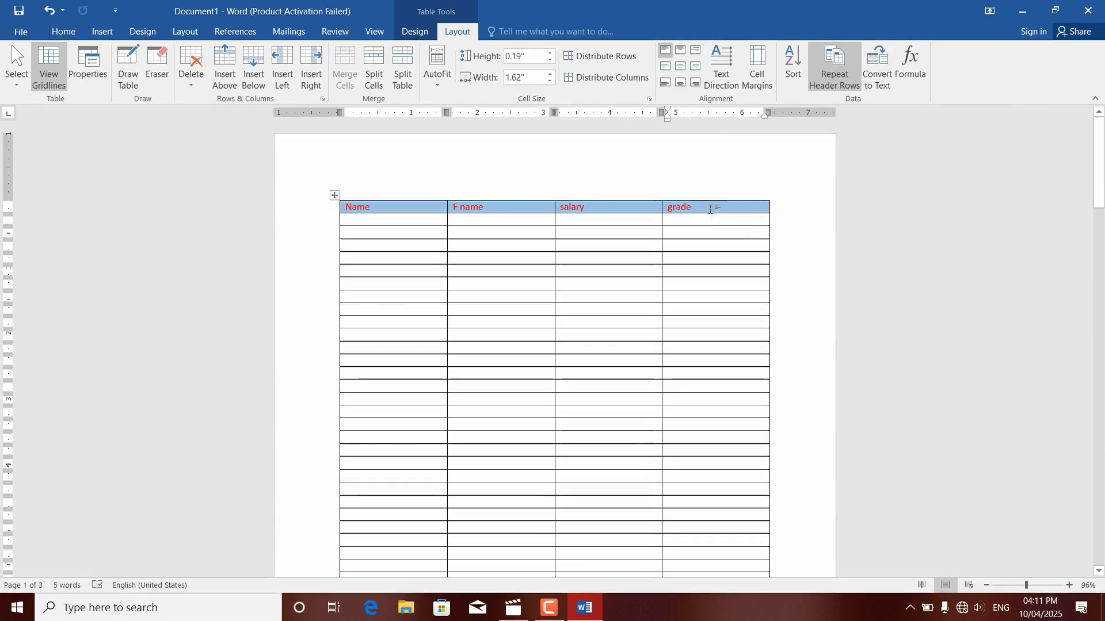
{"action": "left_click_drag", "start_coordinate": [712, 206], "coordinate": [405, 208]}
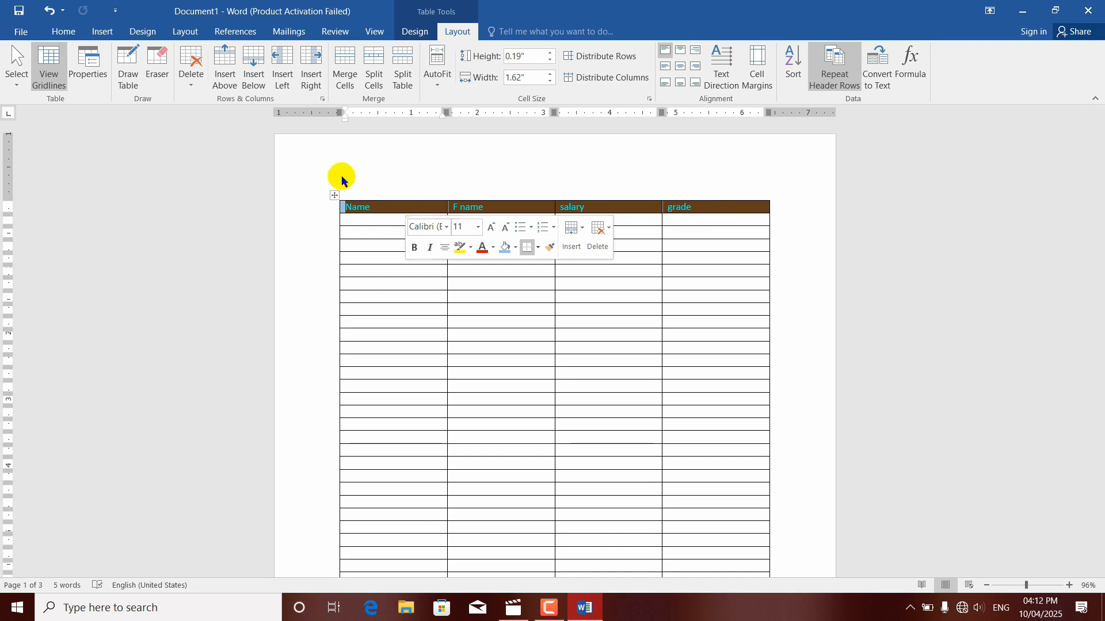
{"action": "left_click", "coordinate": [98, 33]}
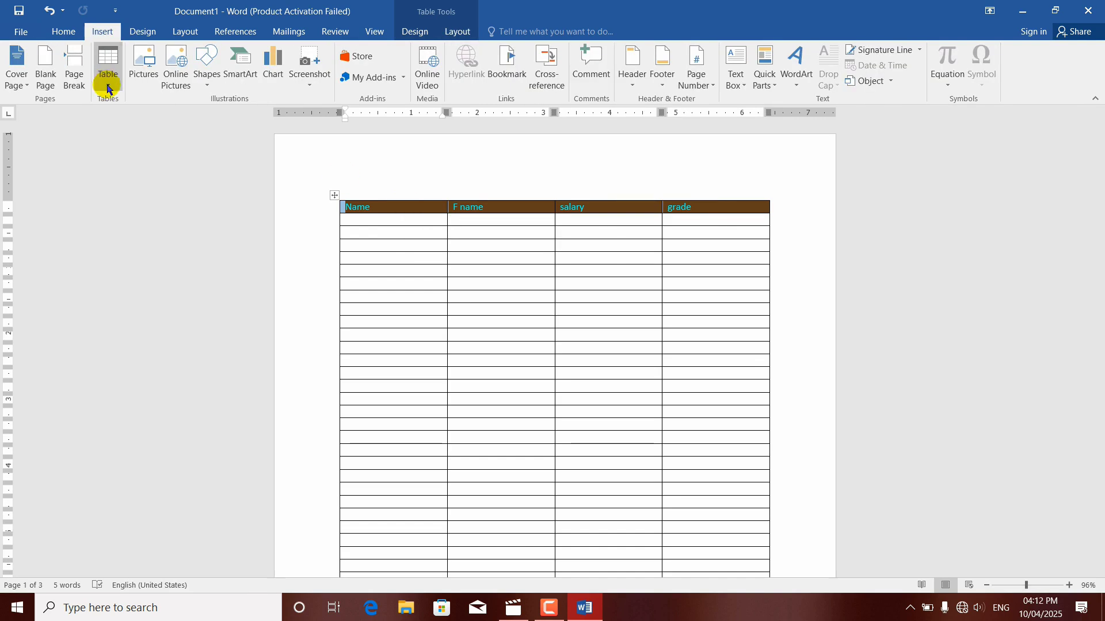
{"action": "left_click", "coordinate": [108, 87]}
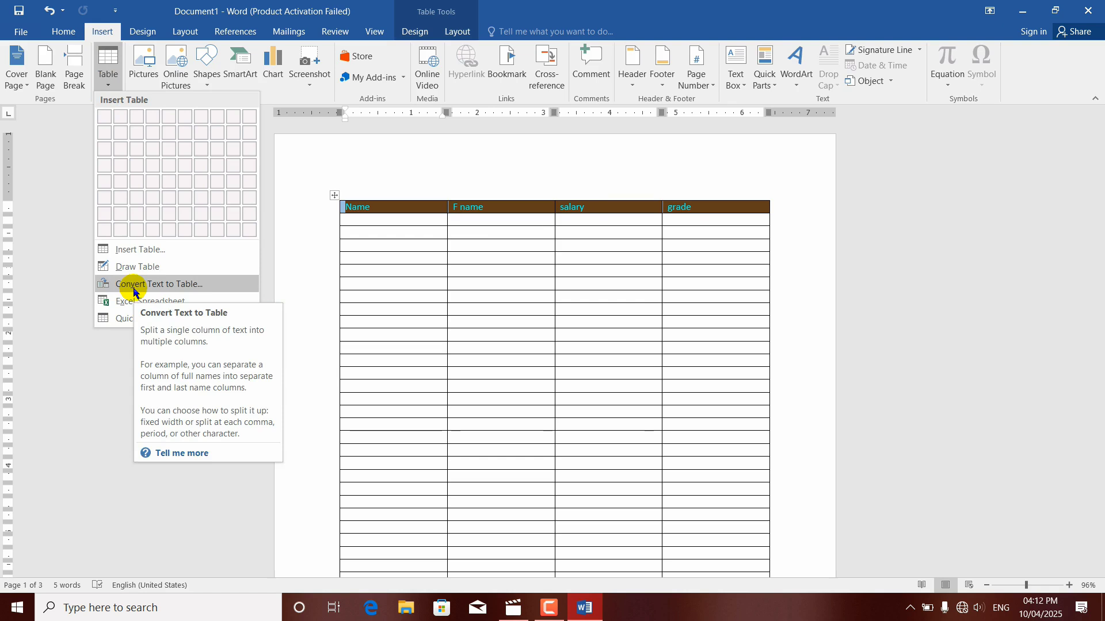
{"action": "left_click", "coordinate": [463, 33]}
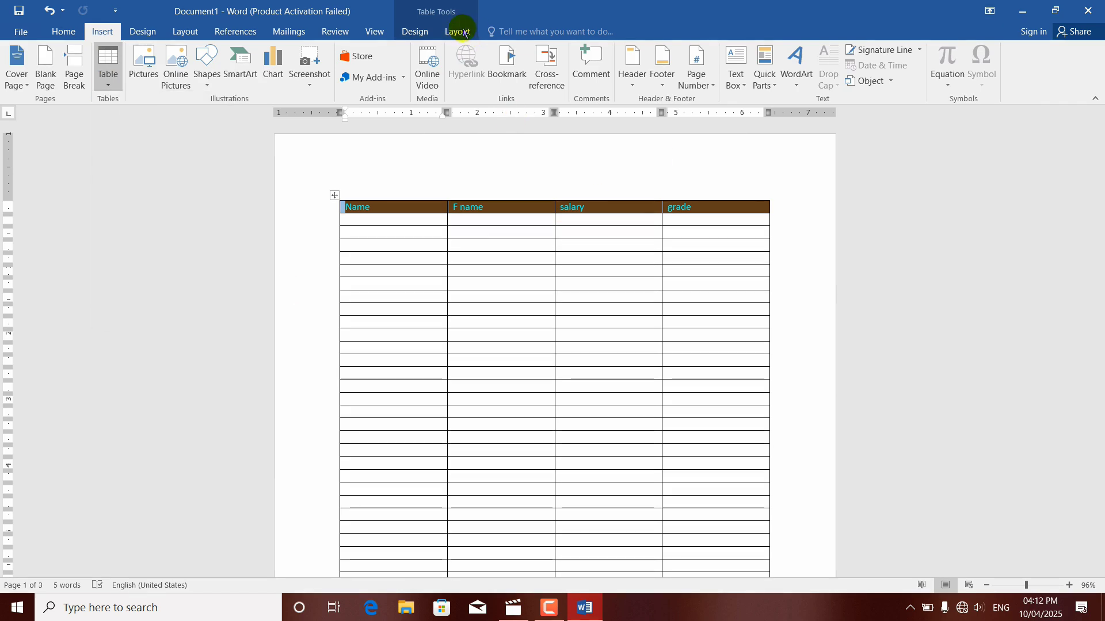
{"action": "left_click", "coordinate": [463, 33]}
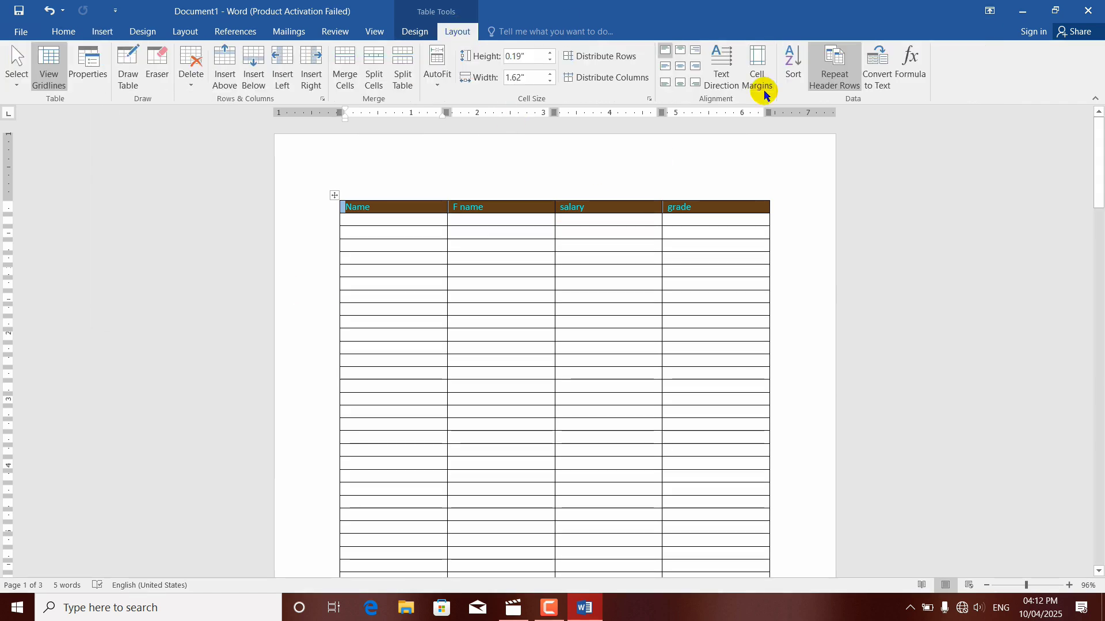
{"action": "left_click", "coordinate": [879, 75]}
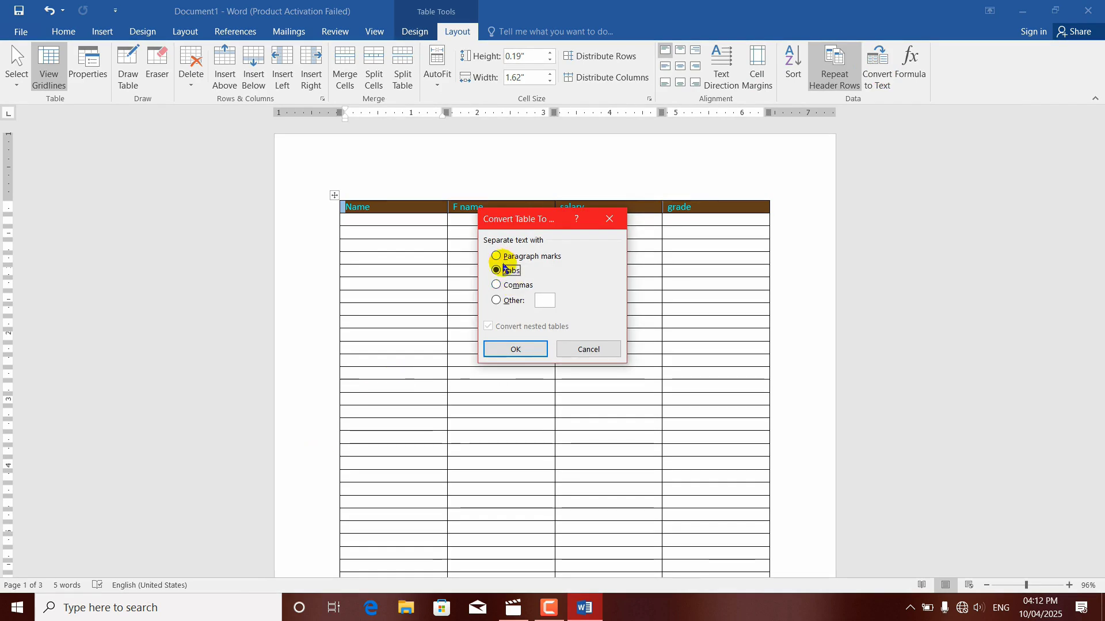
{"action": "left_click", "coordinate": [505, 349]}
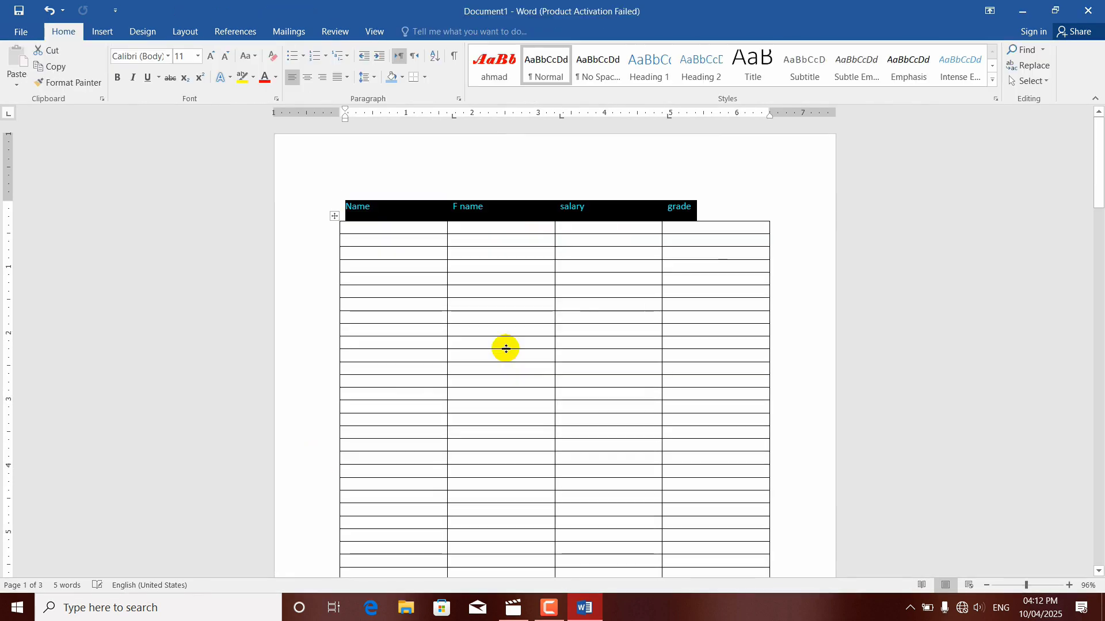
Step: Convert the heading text above the table back into a four-column table, separating at tabs with automatic fixed column width
{"action": "left_click", "coordinate": [582, 178]}
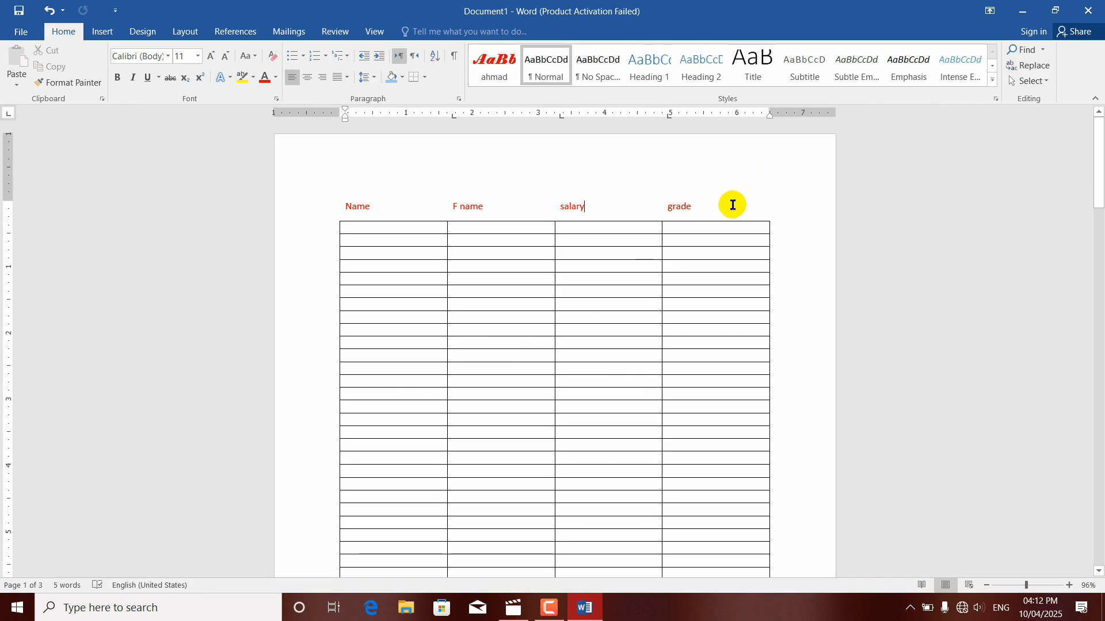
{"action": "left_click_drag", "start_coordinate": [730, 204], "coordinate": [354, 204]}
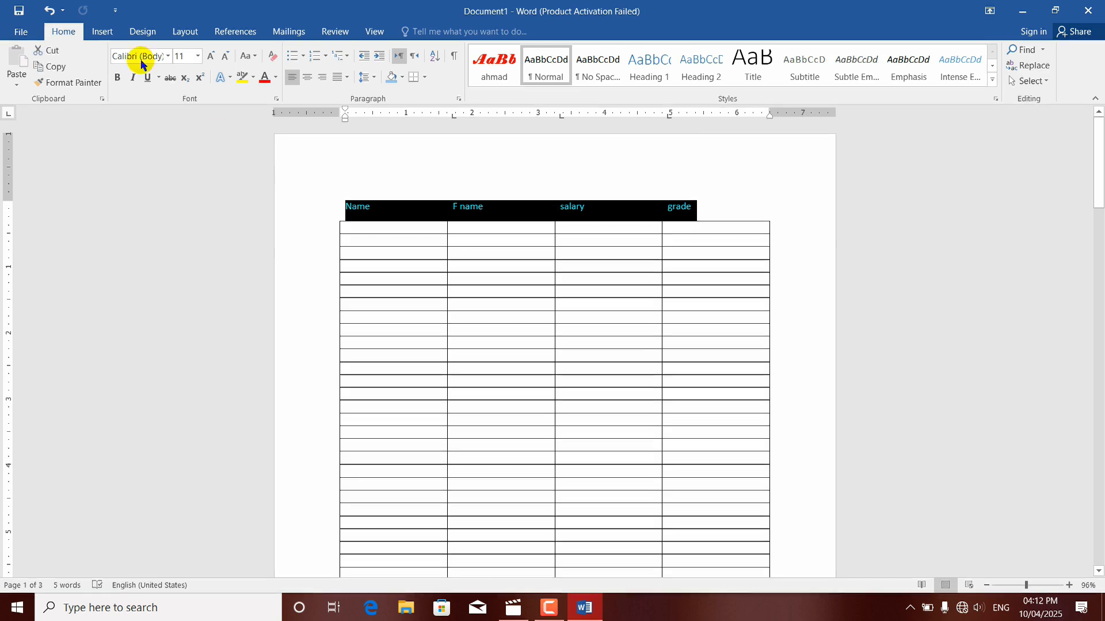
{"action": "left_click", "coordinate": [102, 32]}
{"action": "left_click", "coordinate": [108, 75]}
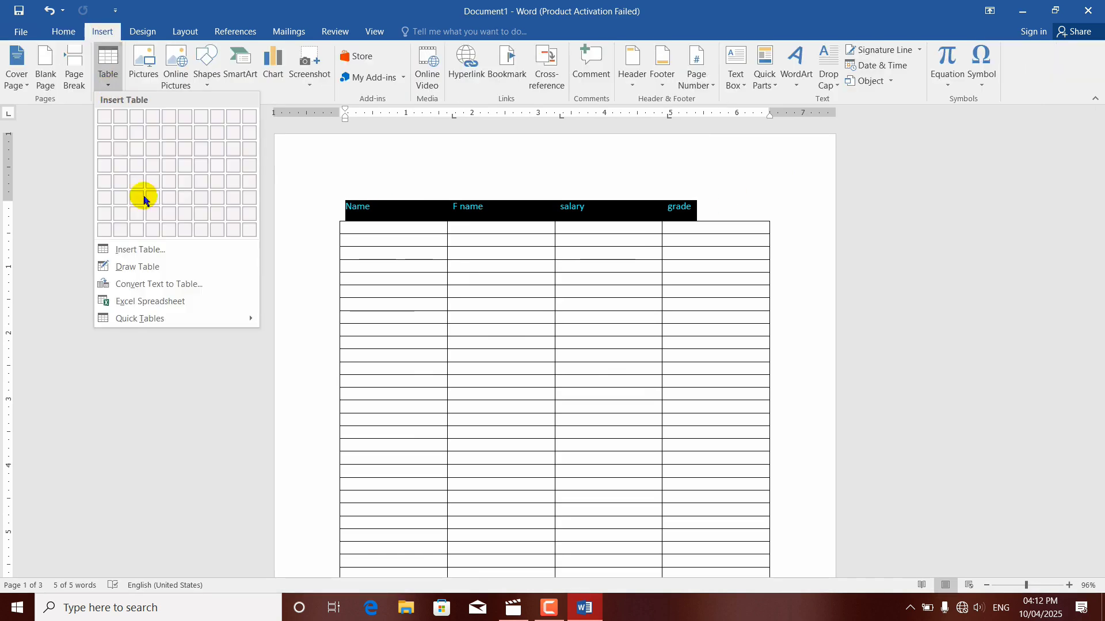
{"action": "left_click", "coordinate": [156, 290]}
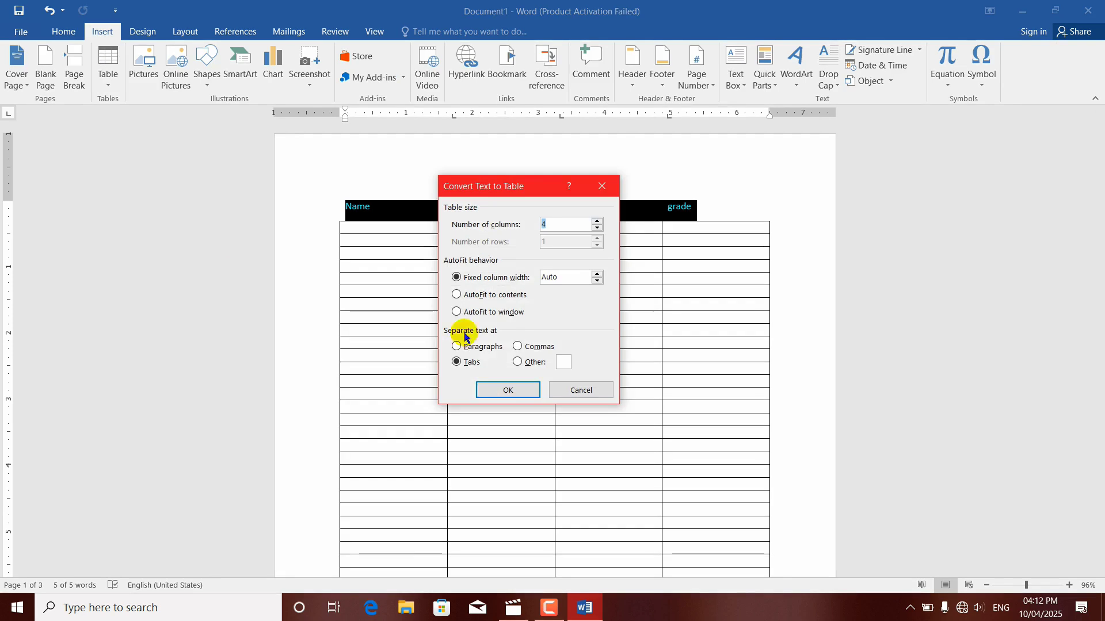
{"action": "left_click", "coordinate": [493, 383]}
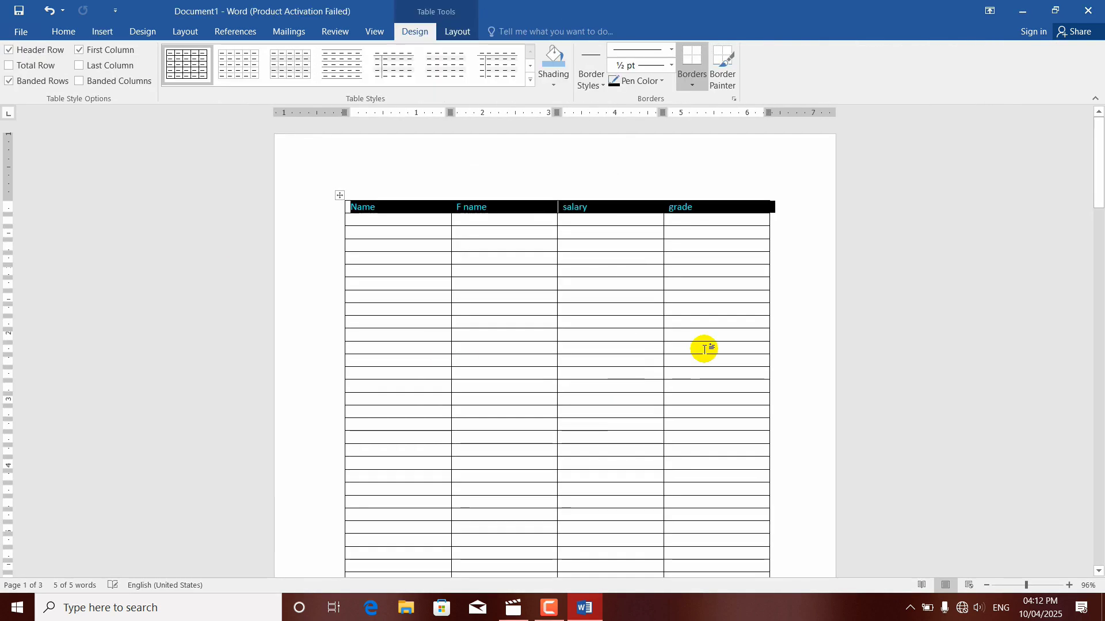